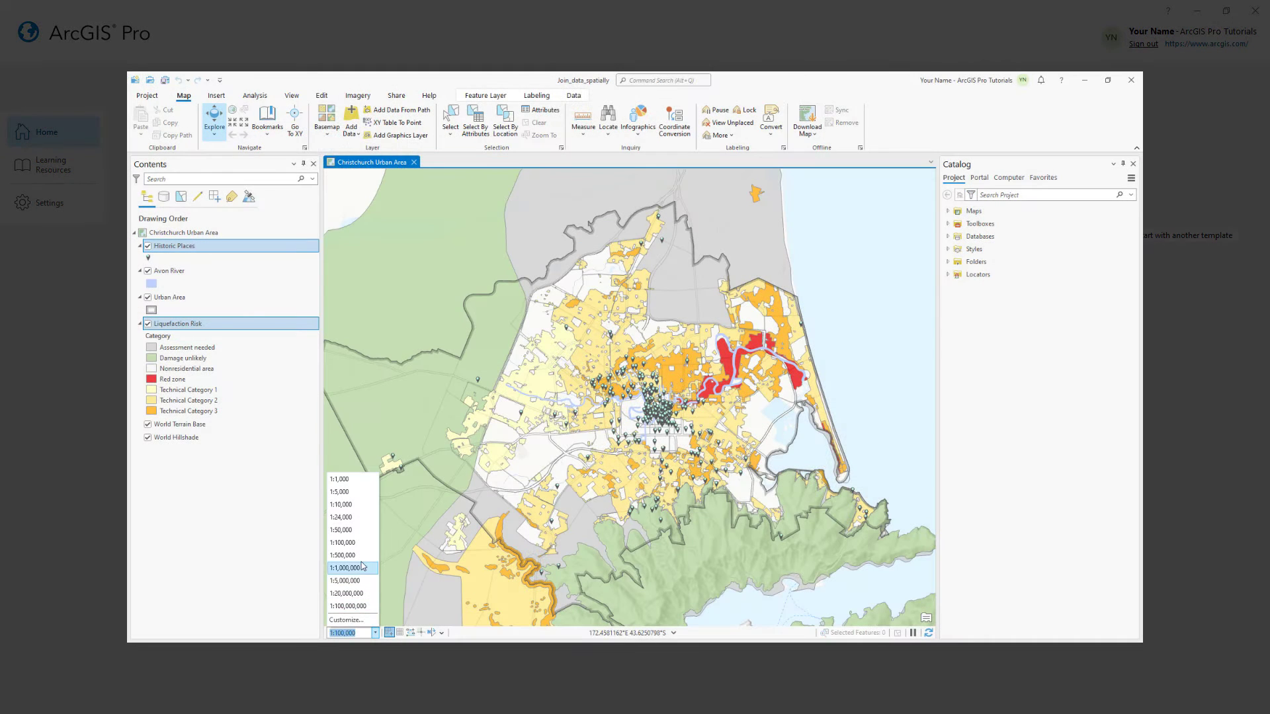
{"action": "left_click", "coordinate": [351, 505]}
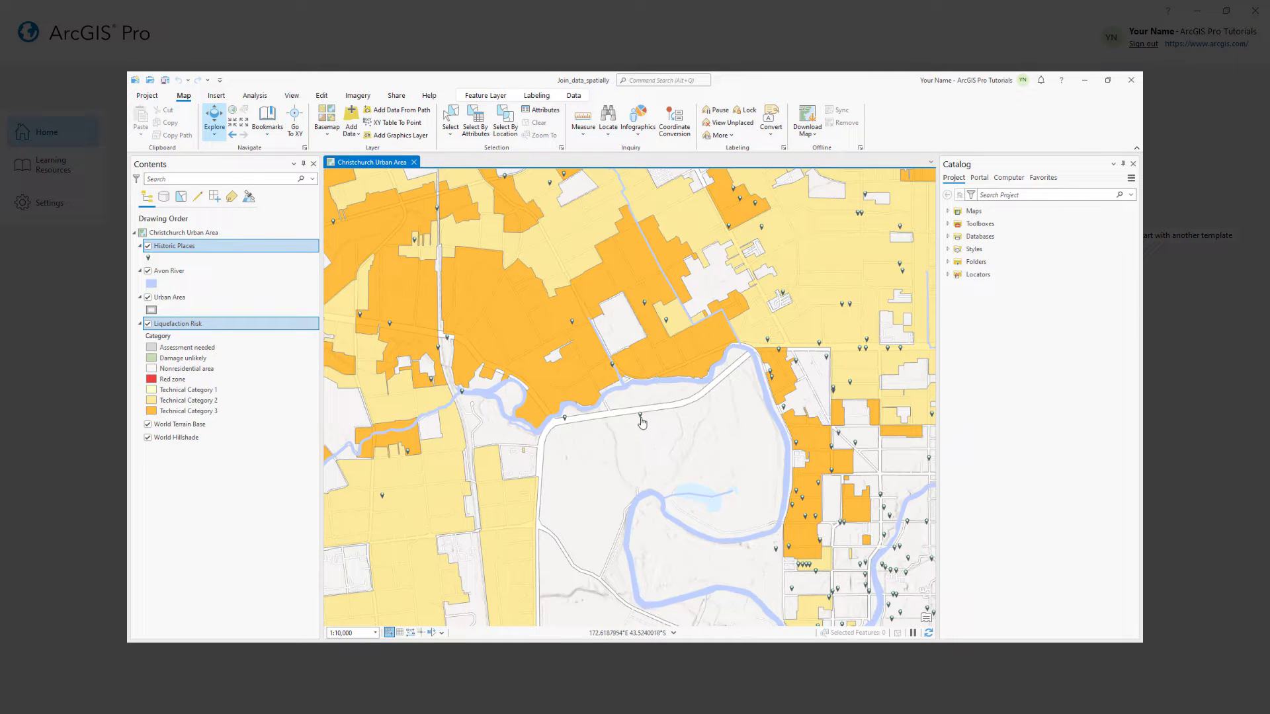
{"action": "left_click", "coordinate": [641, 421]}
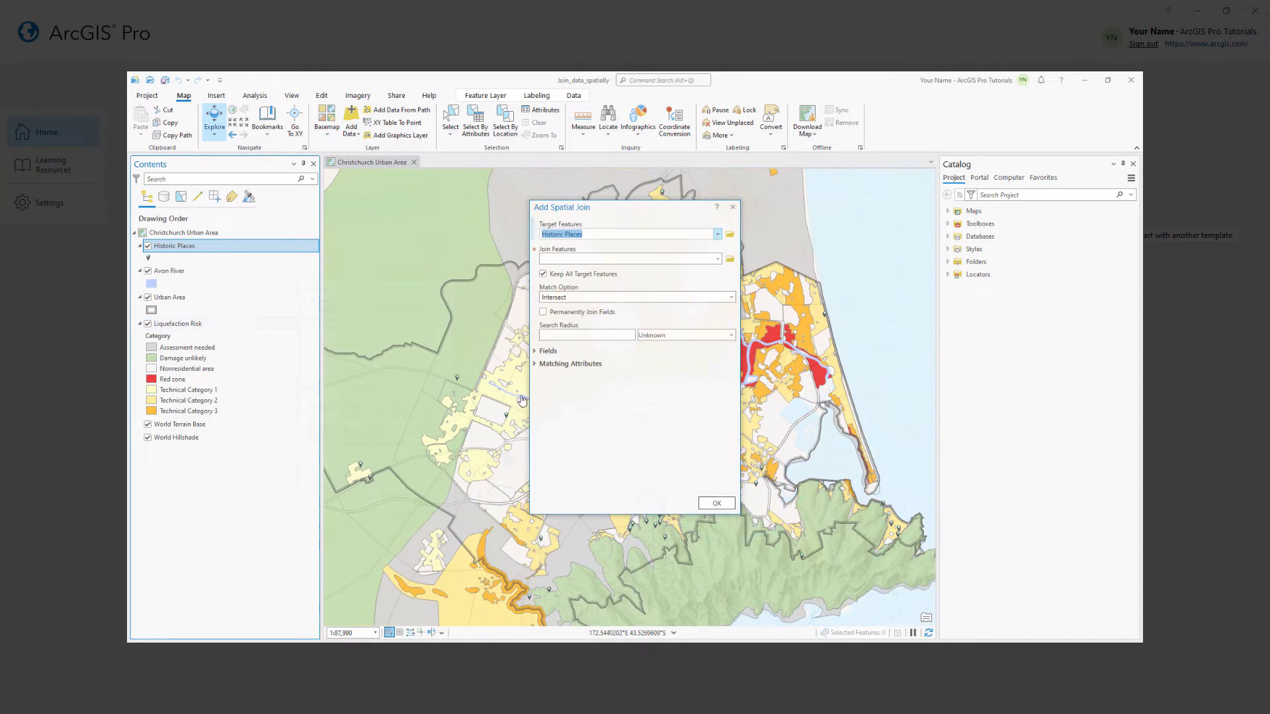
{"action": "left_click", "coordinate": [717, 259]}
{"action": "left_click", "coordinate": [710, 306]}
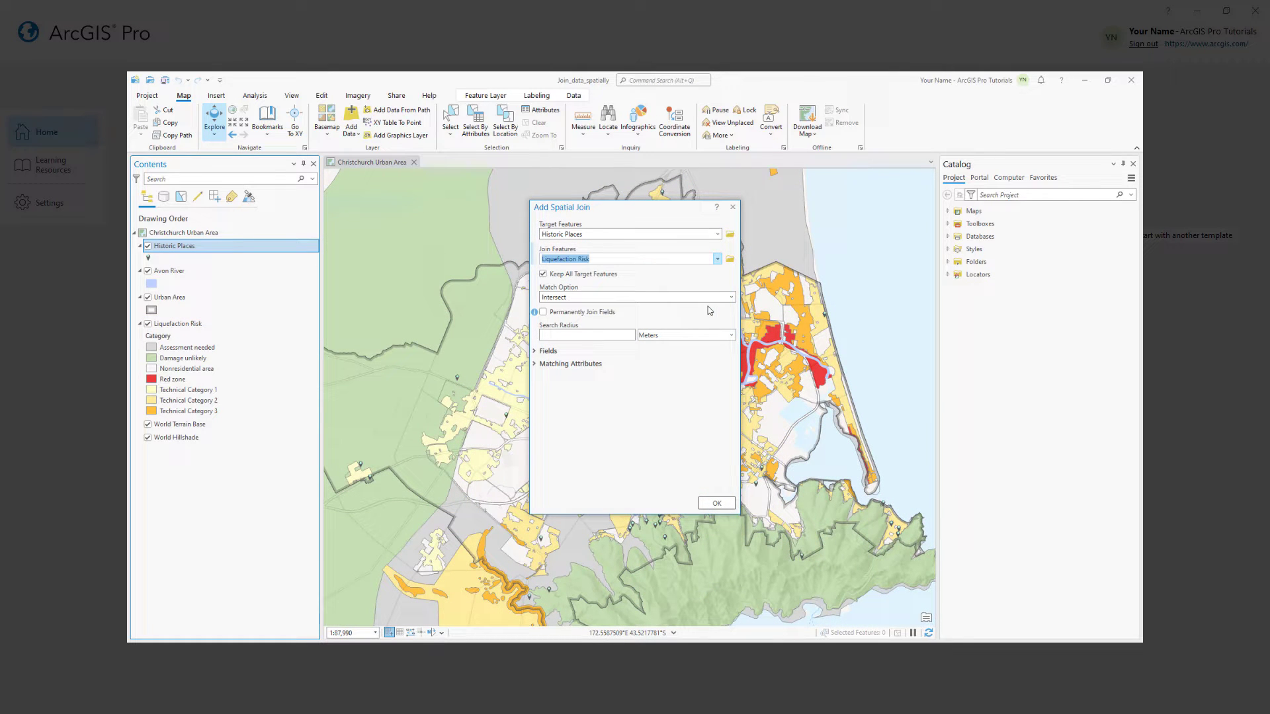
{"action": "left_click", "coordinate": [731, 298]}
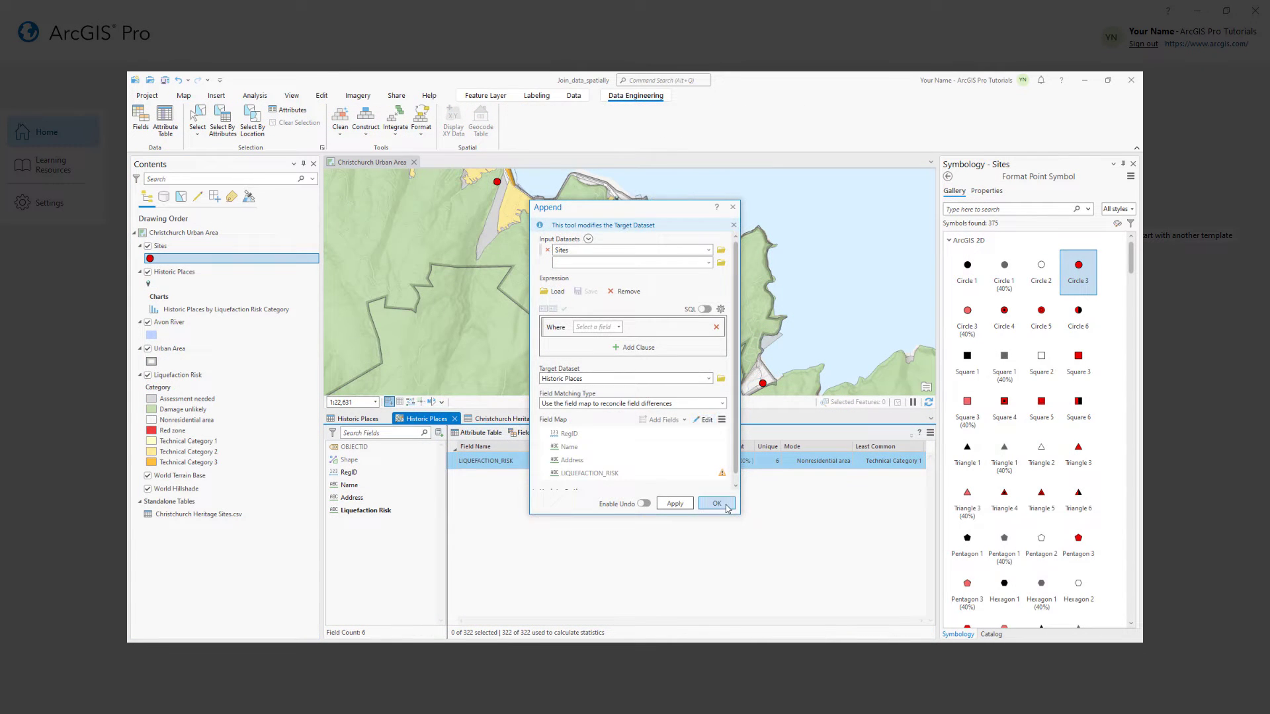
{"action": "left_click", "coordinate": [716, 504]}
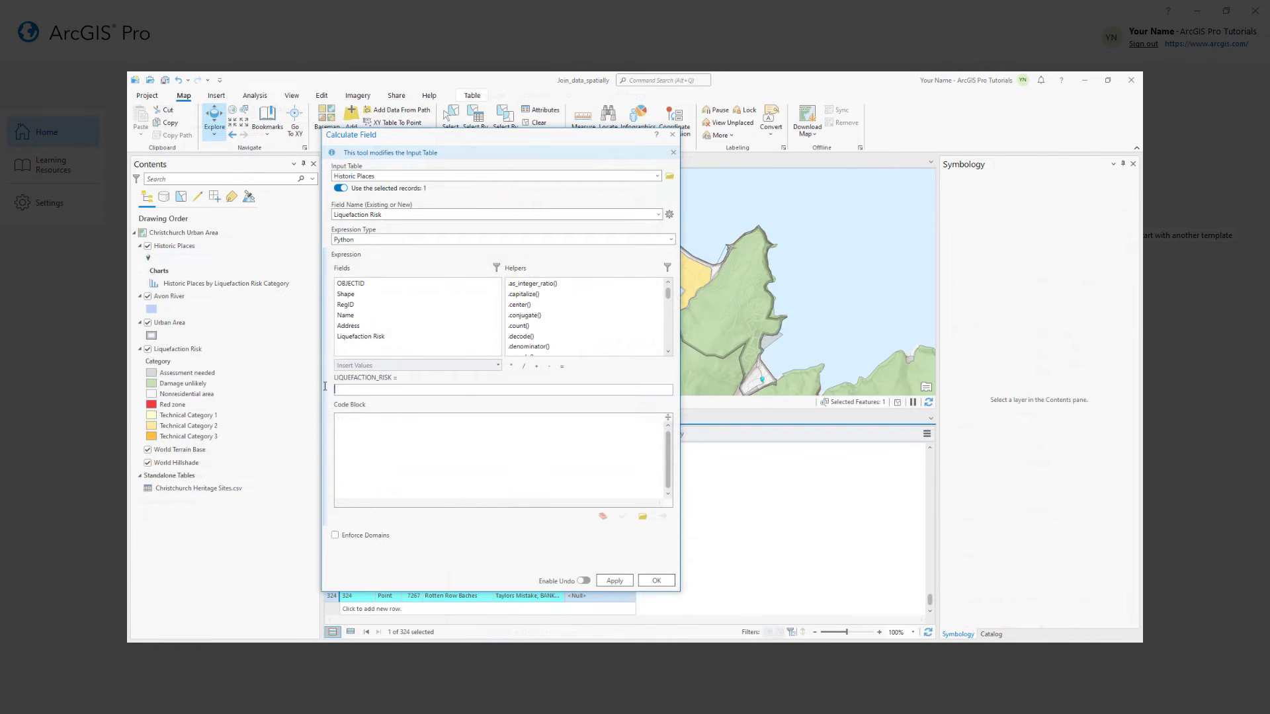
{"action": "left_click", "coordinate": [361, 336]}
{"action": "left_click", "coordinate": [498, 365]}
{"action": "left_click", "coordinate": [486, 408]}
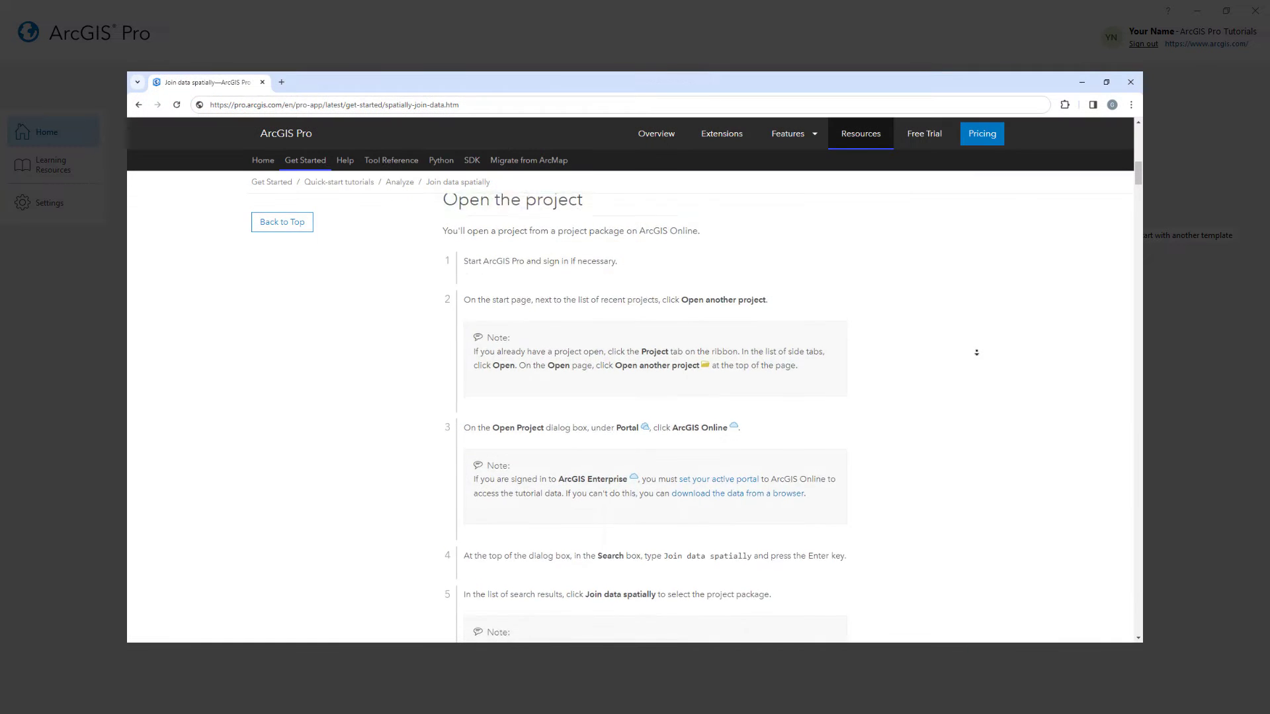
{"action": "scroll", "coordinate": [975, 351], "scroll_direction": "down", "scroll_amount": 6}
{"action": "scroll", "coordinate": [975, 387], "scroll_direction": "down", "scroll_amount": 15}
{"action": "scroll", "coordinate": [974, 393], "scroll_direction": "down", "scroll_amount": 10}
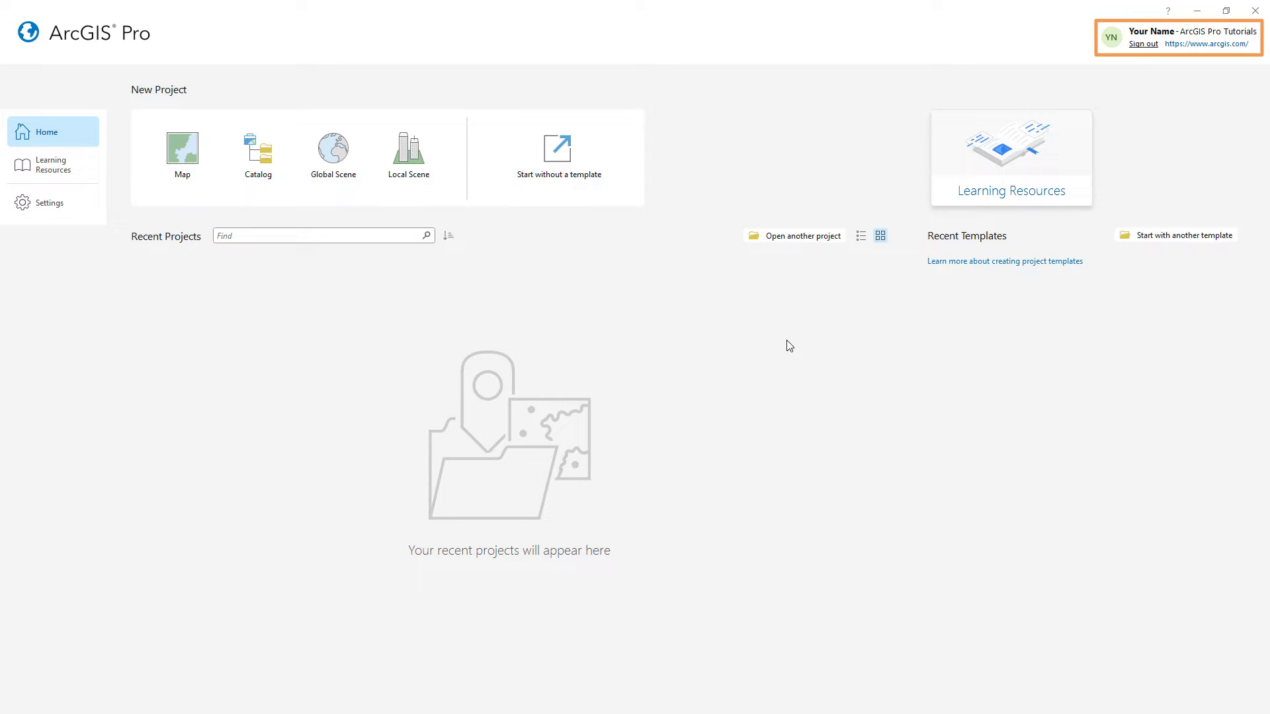
- Search ArcGIS Online for "join data spatially" and open the Join data spatially project package
{"action": "left_click", "coordinate": [789, 238]}
{"action": "left_click", "coordinate": [895, 196]}
{"action": "type", "text": "join"}
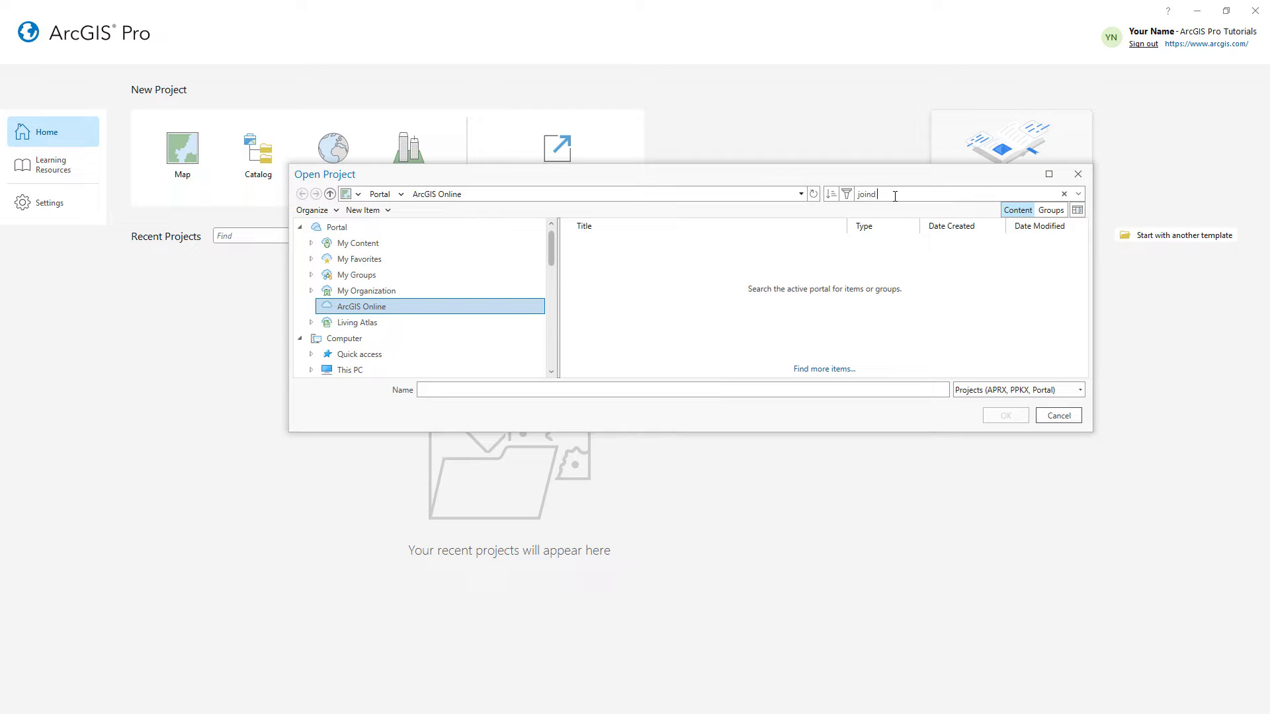
{"action": "type", "text": " data spatially"}
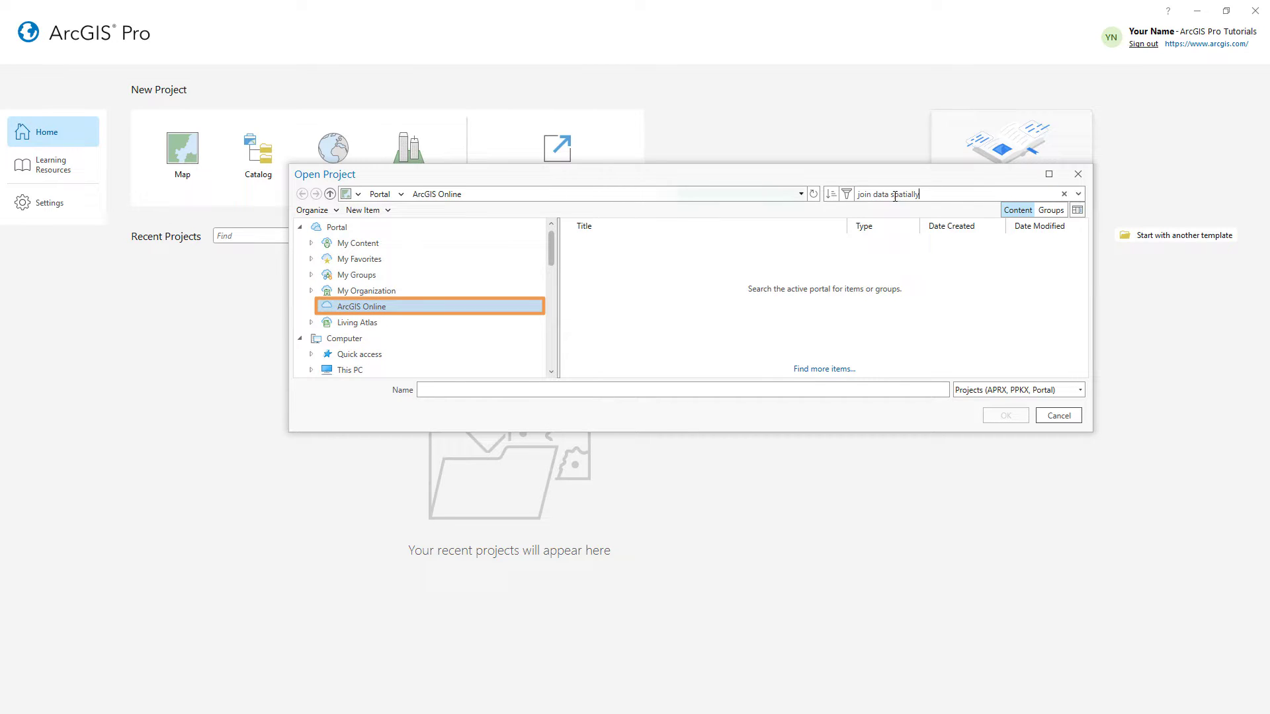
{"action": "key", "text": "Return"}
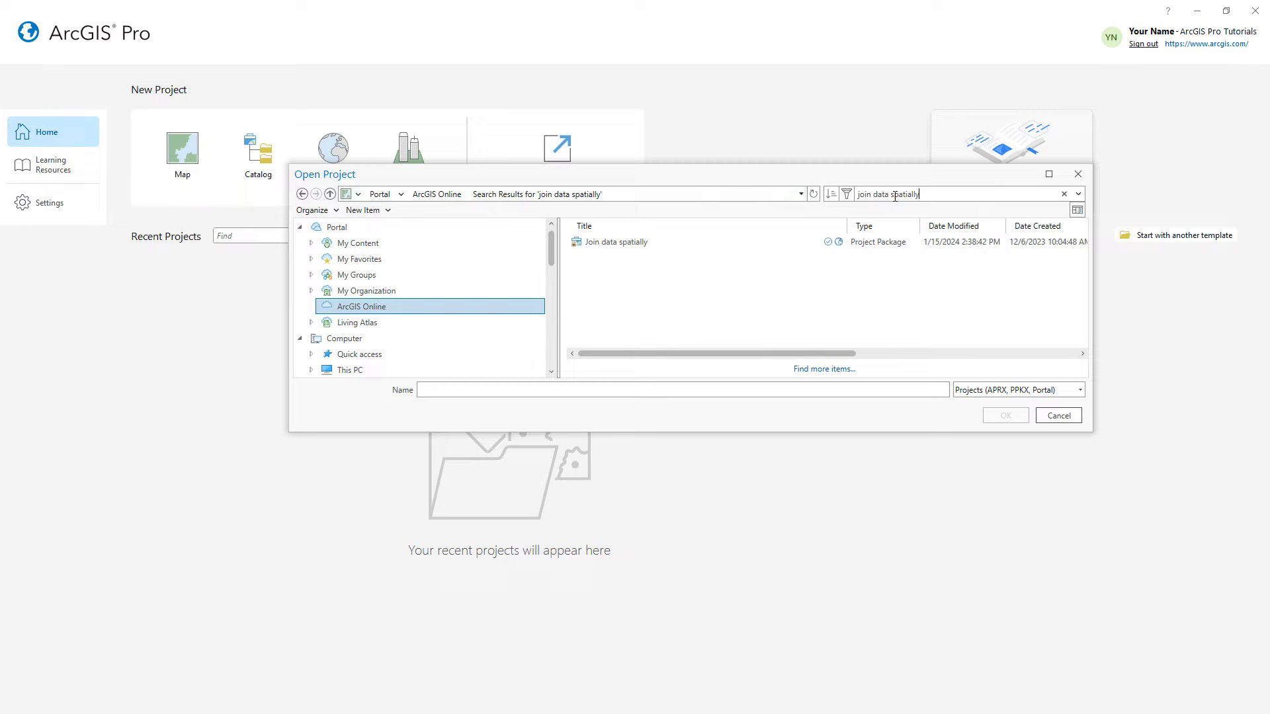
{"action": "left_click", "coordinate": [782, 242]}
{"action": "left_click", "coordinate": [1005, 416]}
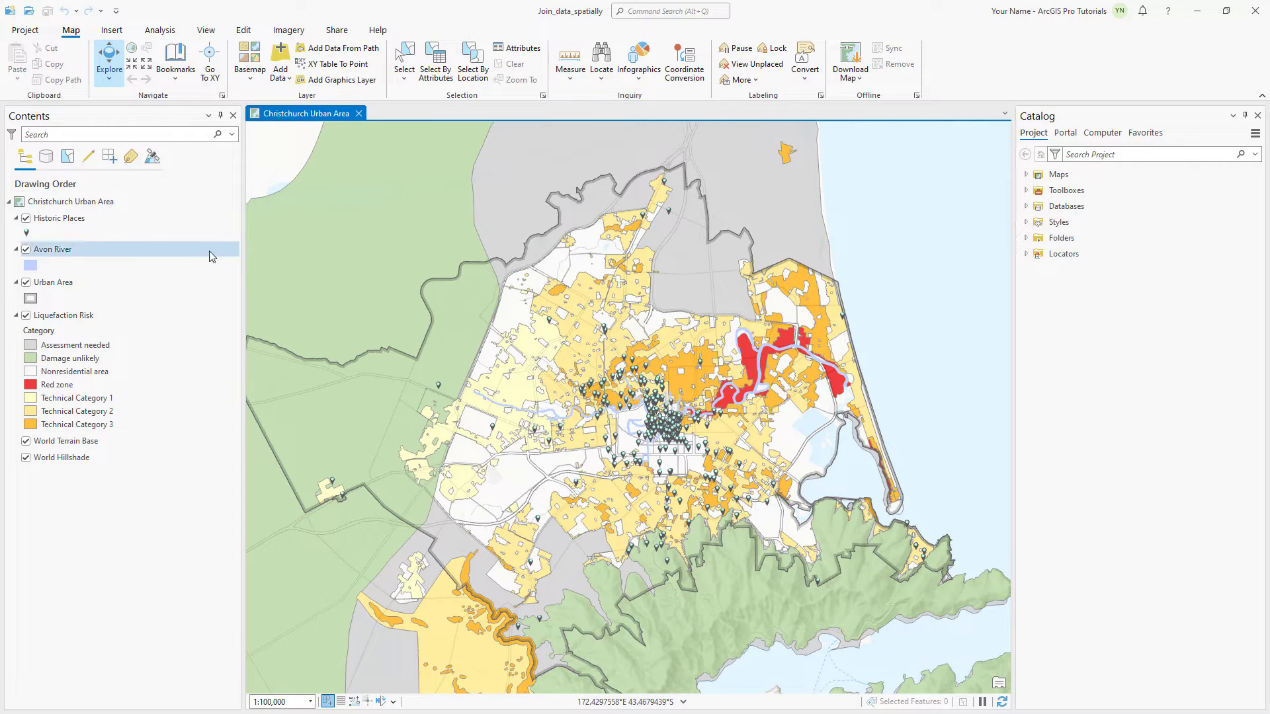
- Examine the attribute tables of the Historic Places and Liquefaction Risk layers, and close both tables
{"action": "right_click", "coordinate": [109, 218]}
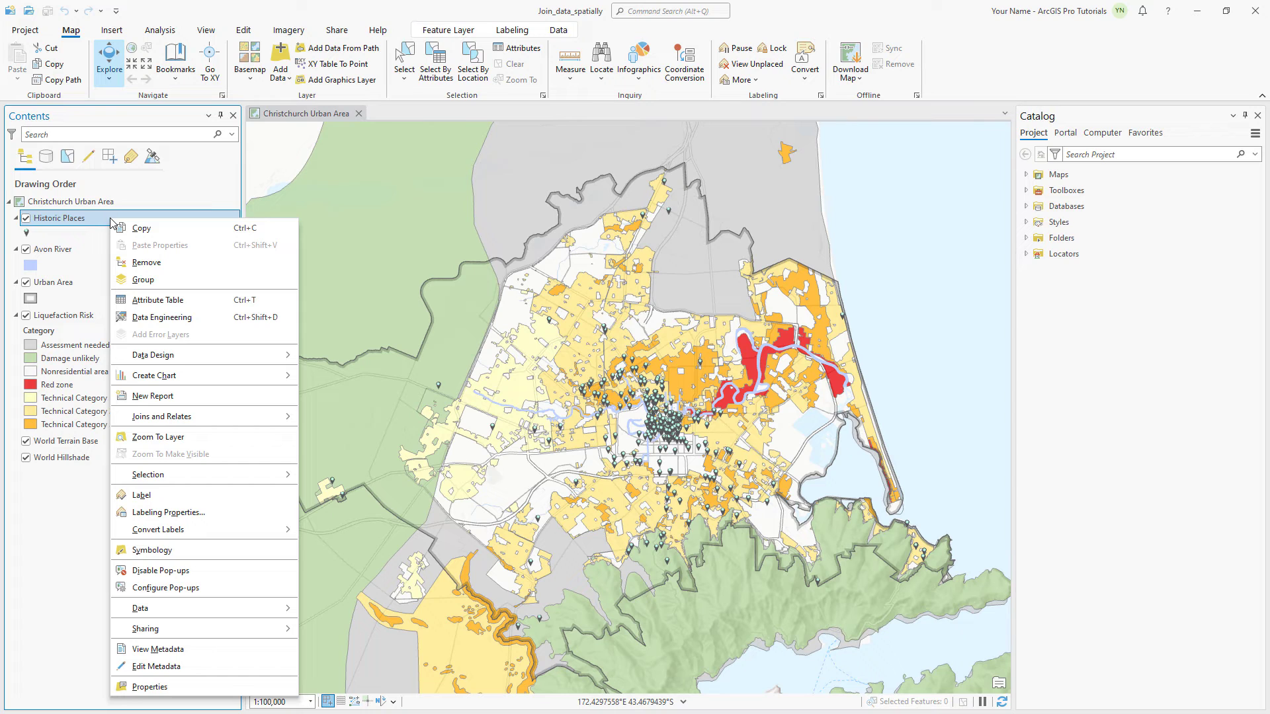
{"action": "left_click", "coordinate": [179, 301]}
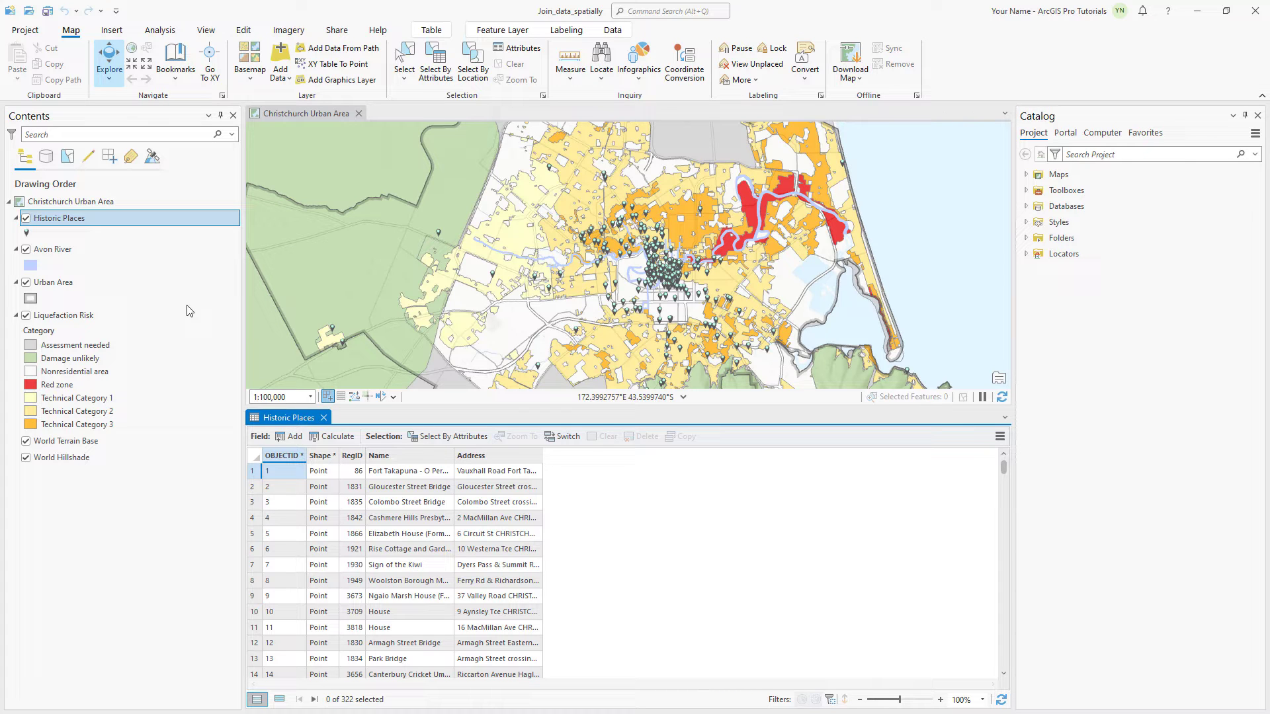
{"action": "right_click", "coordinate": [98, 315]}
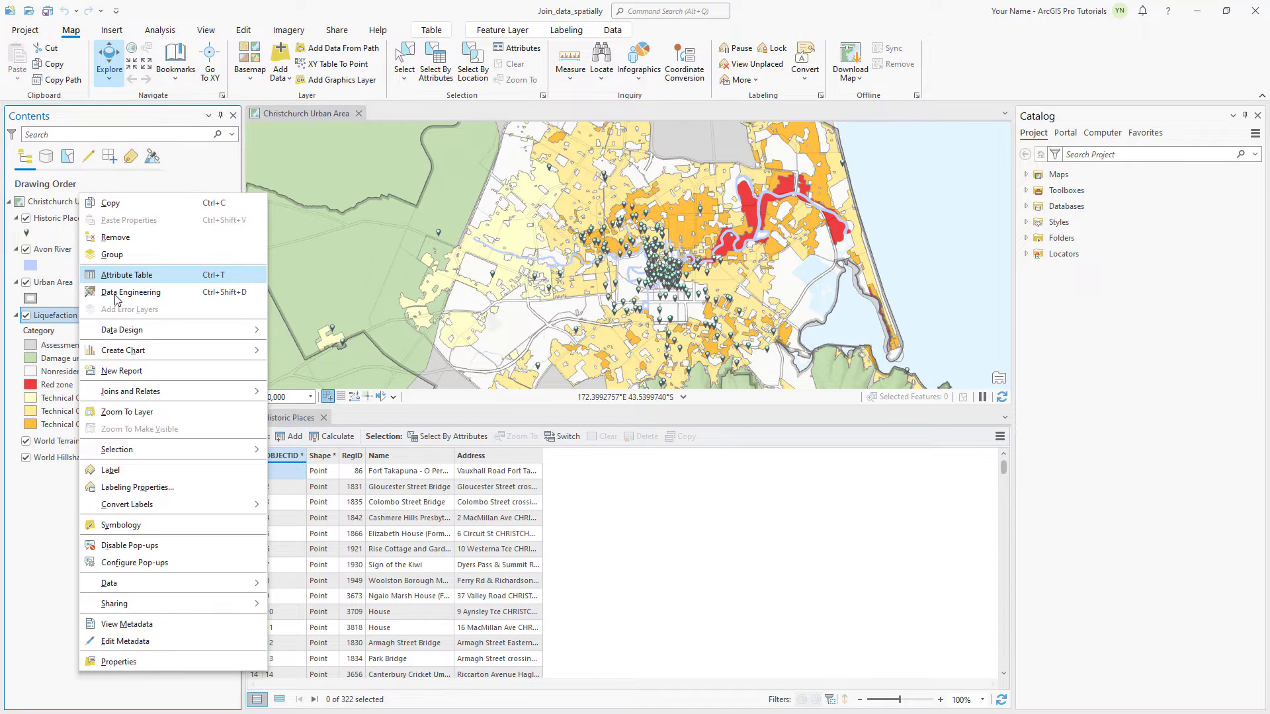
{"action": "left_click", "coordinate": [121, 276]}
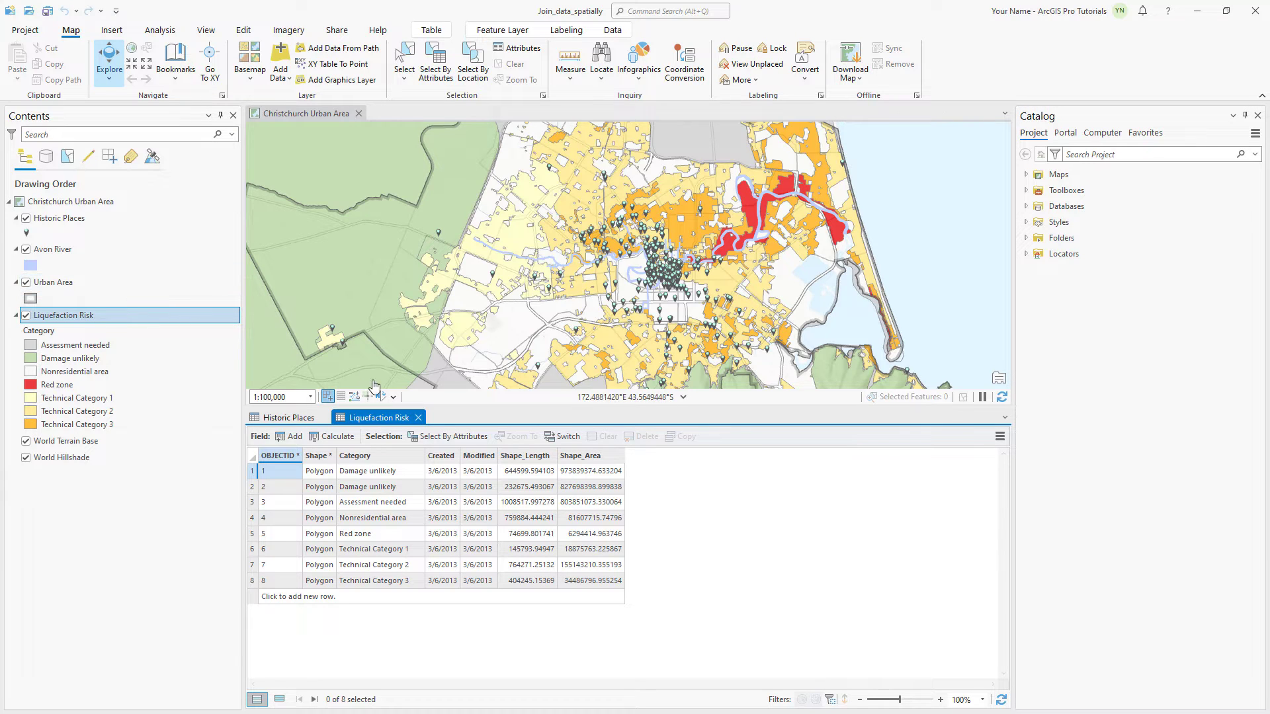
{"action": "left_click", "coordinate": [419, 418]}
{"action": "left_click", "coordinate": [322, 416]}
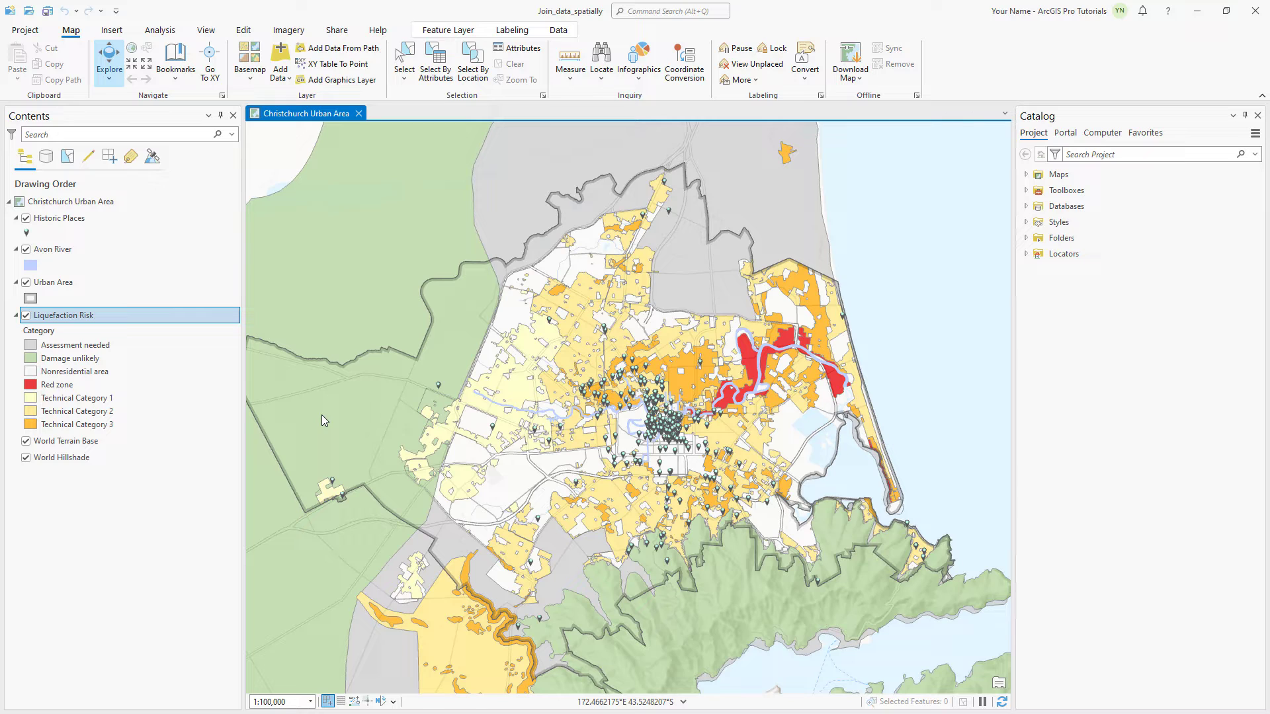
- Select the Historic Places and Liquefaction Risk layers together and set the Explore tool to identify layers selected in Contents
{"action": "left_click", "coordinate": [90, 219], "text": "ctrl"}
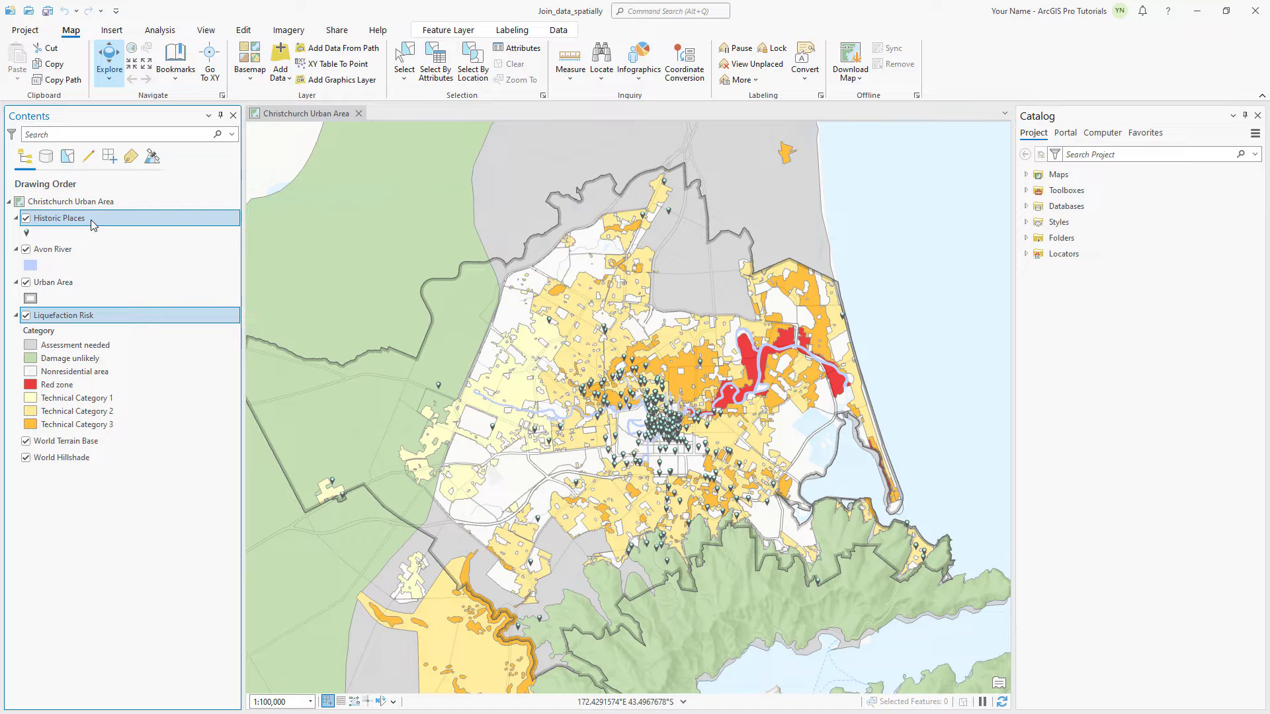
{"action": "left_click", "coordinate": [108, 84]}
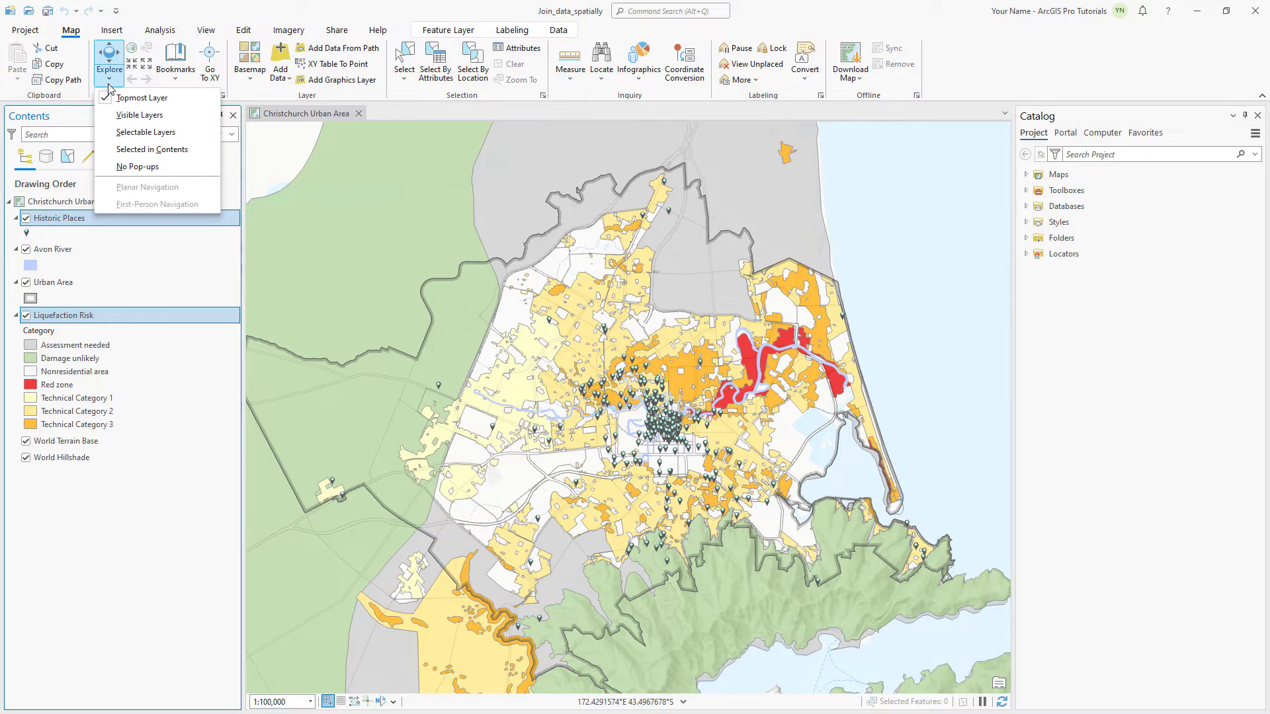
{"action": "left_click", "coordinate": [153, 151]}
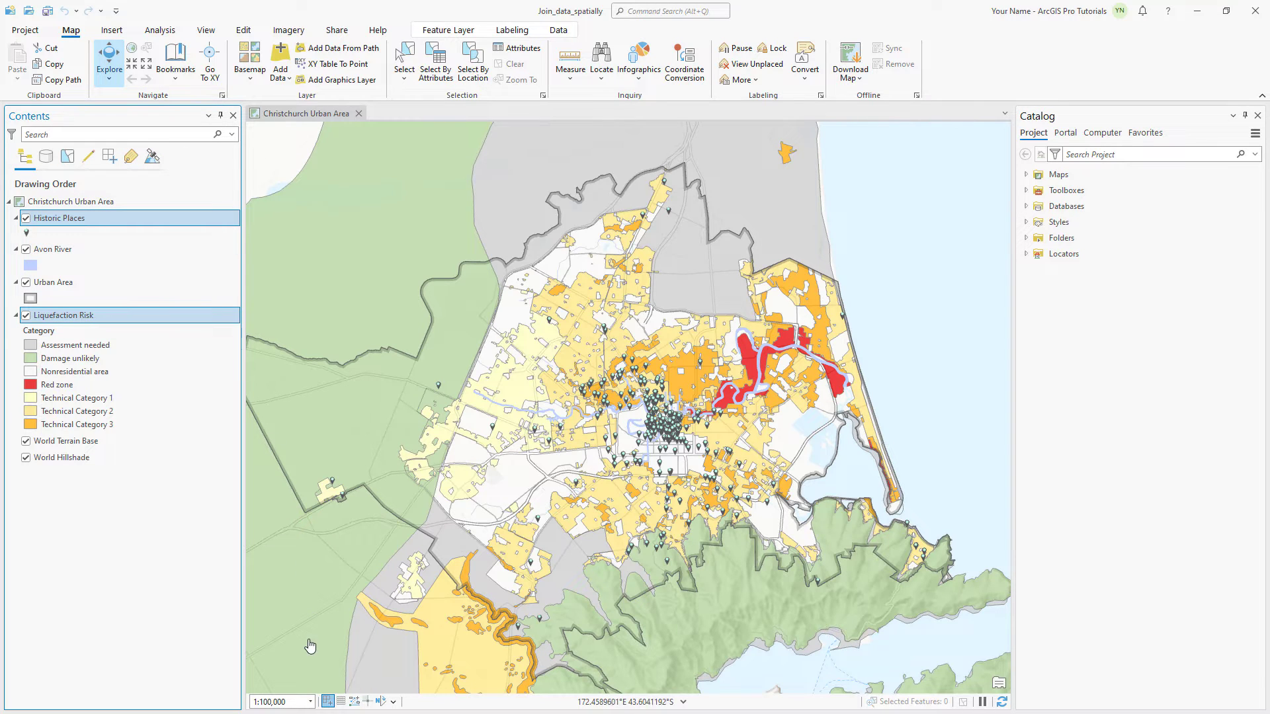
- At a map scale of 1:10,000, inspect the pop-up of the historic place on the road above the large nonresidential area, and close it
{"action": "left_click", "coordinate": [310, 702]}
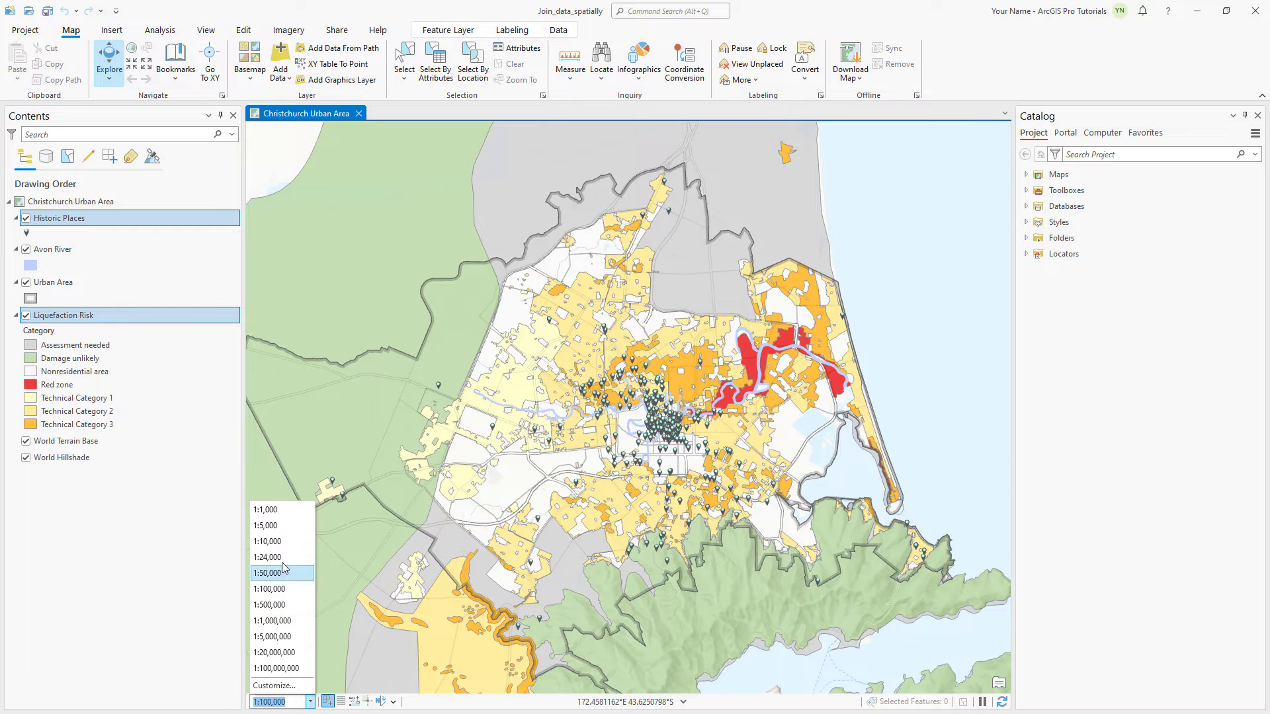
{"action": "left_click", "coordinate": [279, 542]}
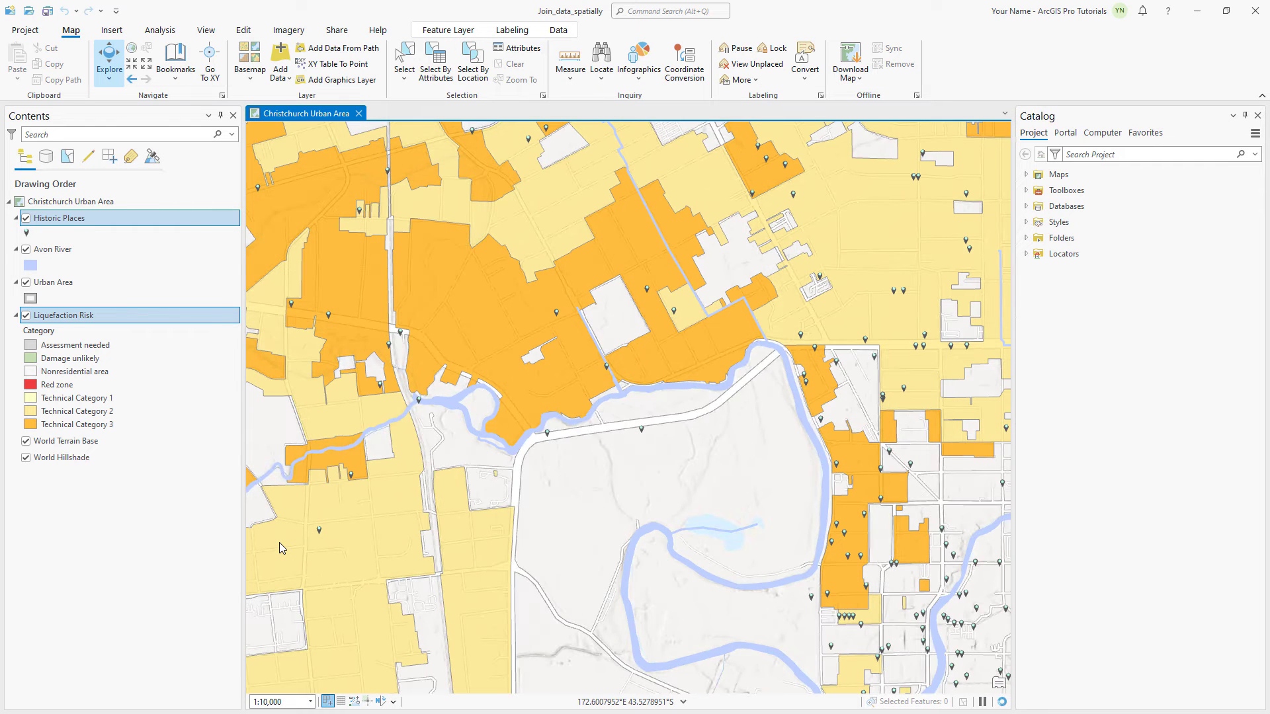
{"action": "left_click", "coordinate": [641, 430]}
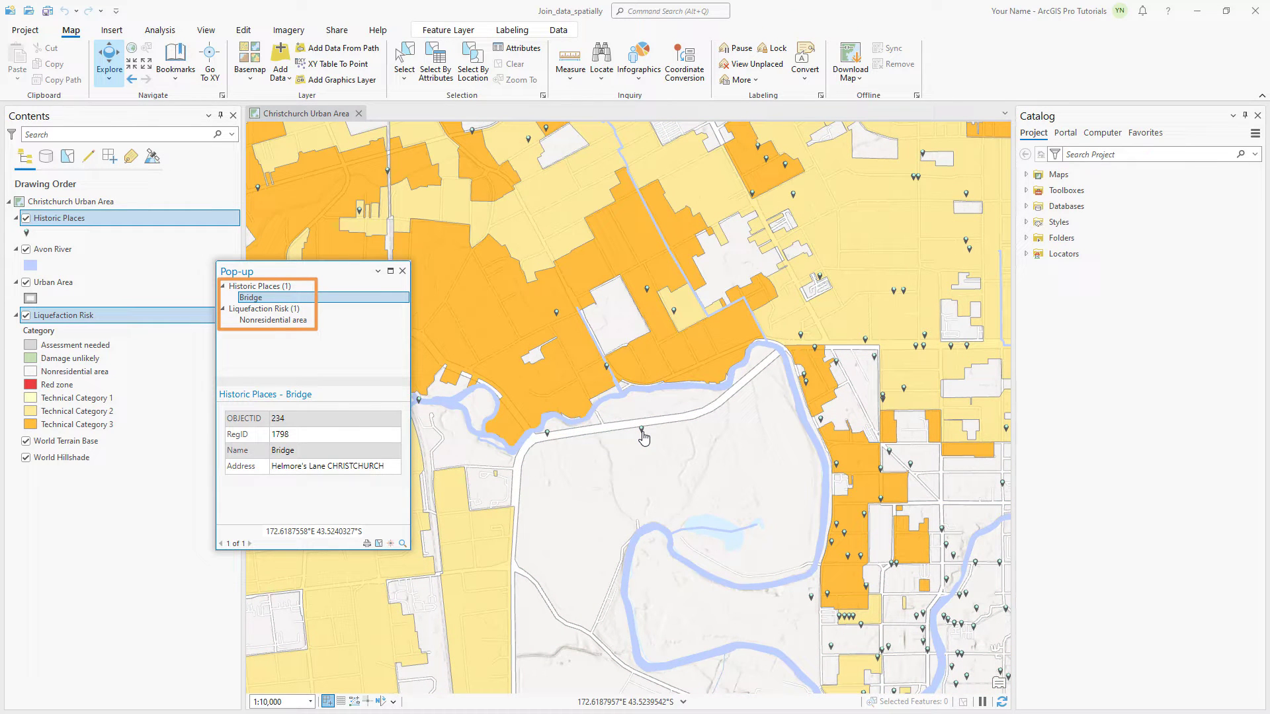
{"action": "left_click", "coordinate": [402, 272]}
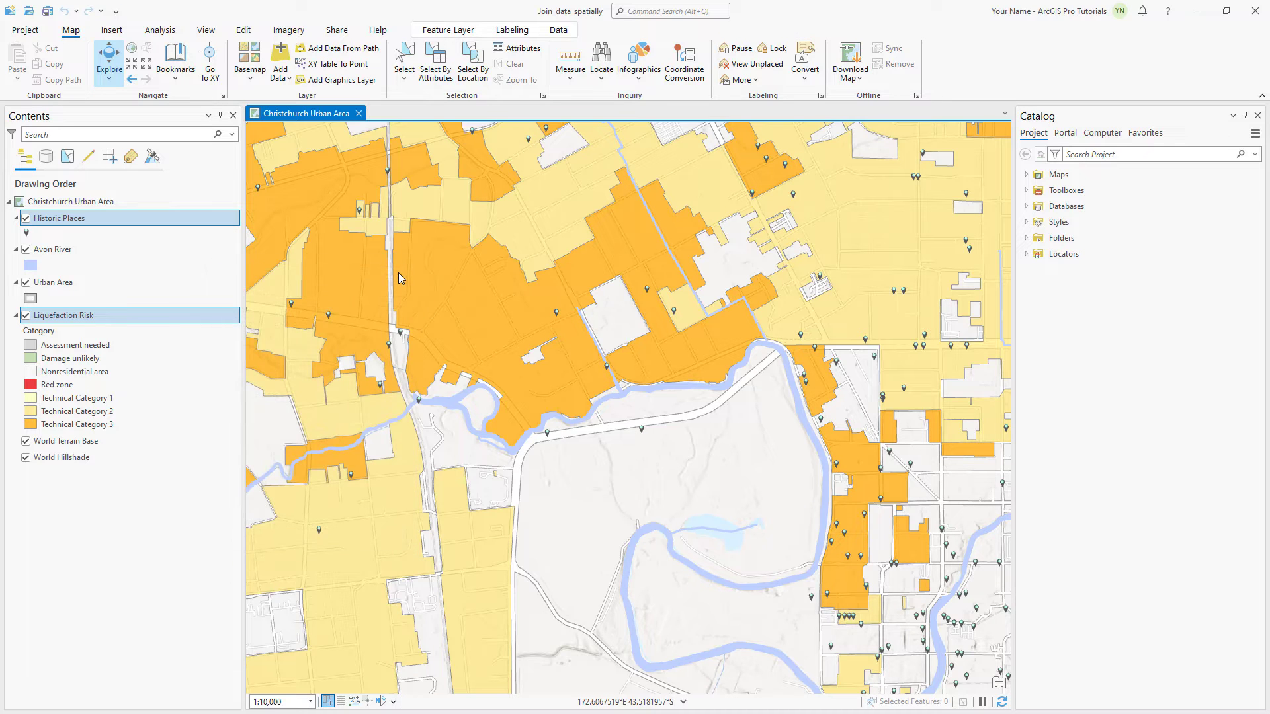
- Start a spatial join on the Historic Places layer with Liquefaction Risk as the join features
{"action": "left_click", "coordinate": [98, 224]}
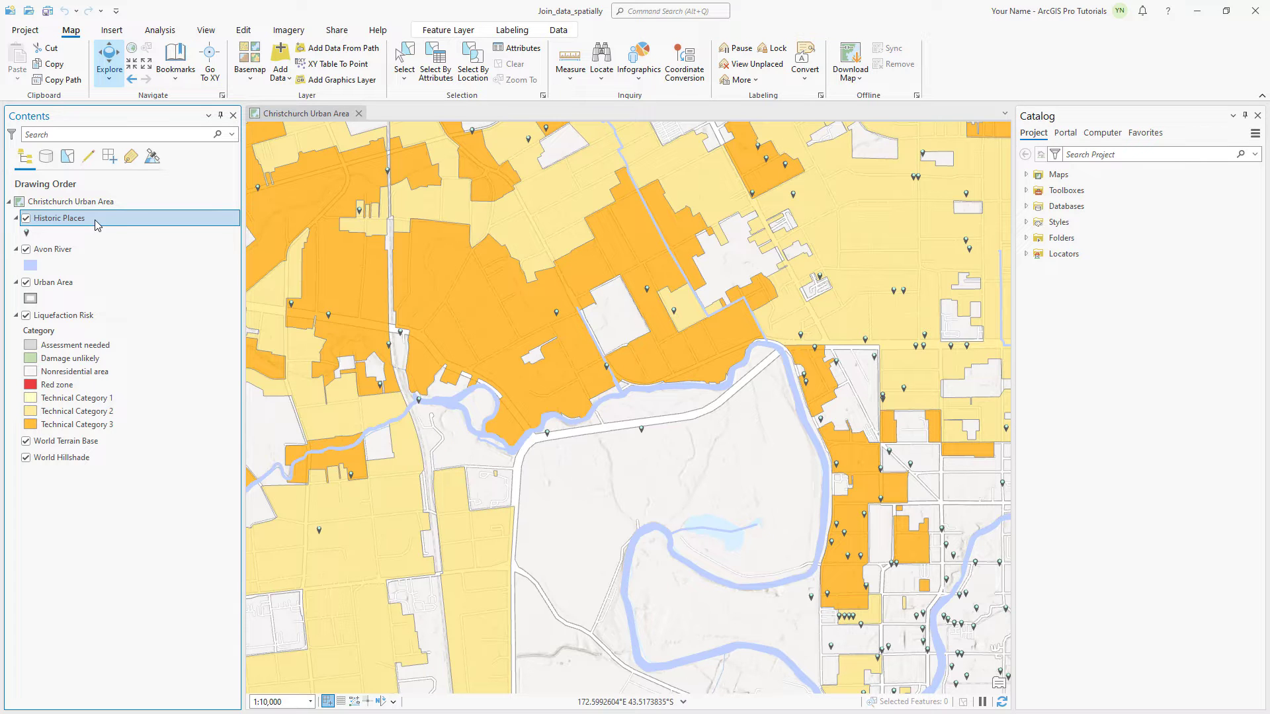
{"action": "right_click", "coordinate": [98, 225]}
{"action": "left_click", "coordinate": [170, 312]}
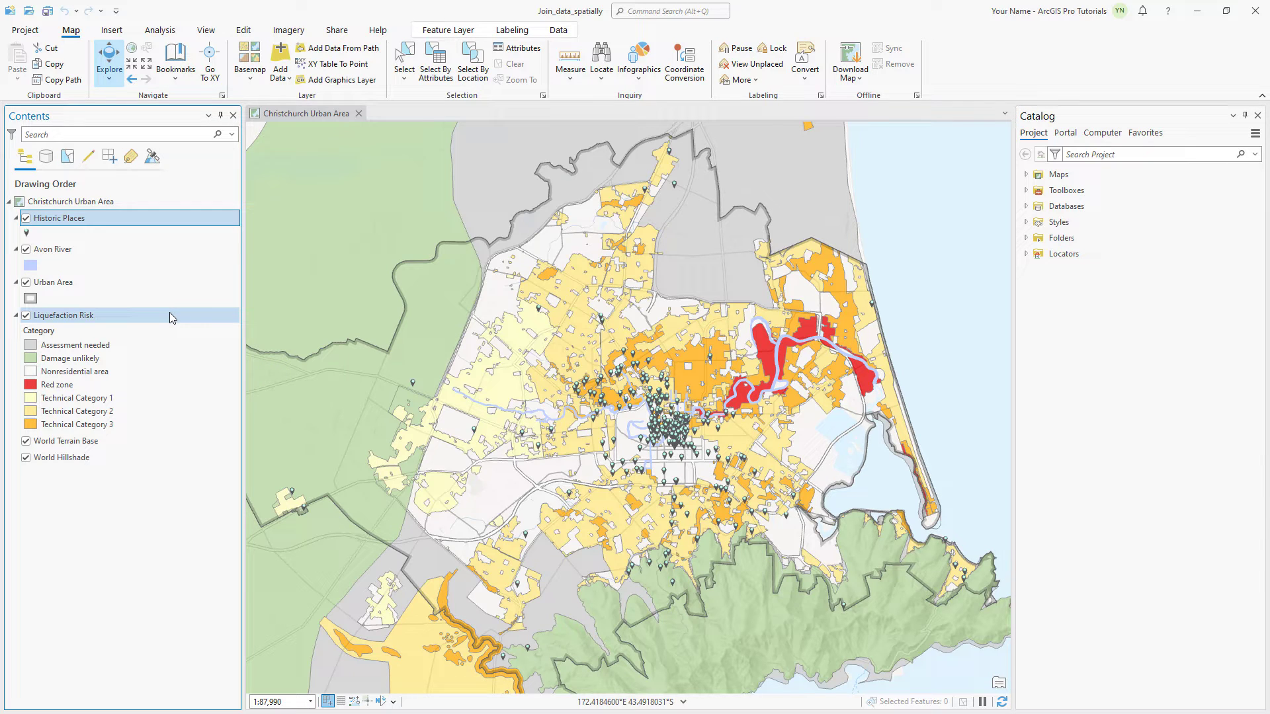
{"action": "right_click", "coordinate": [124, 223]}
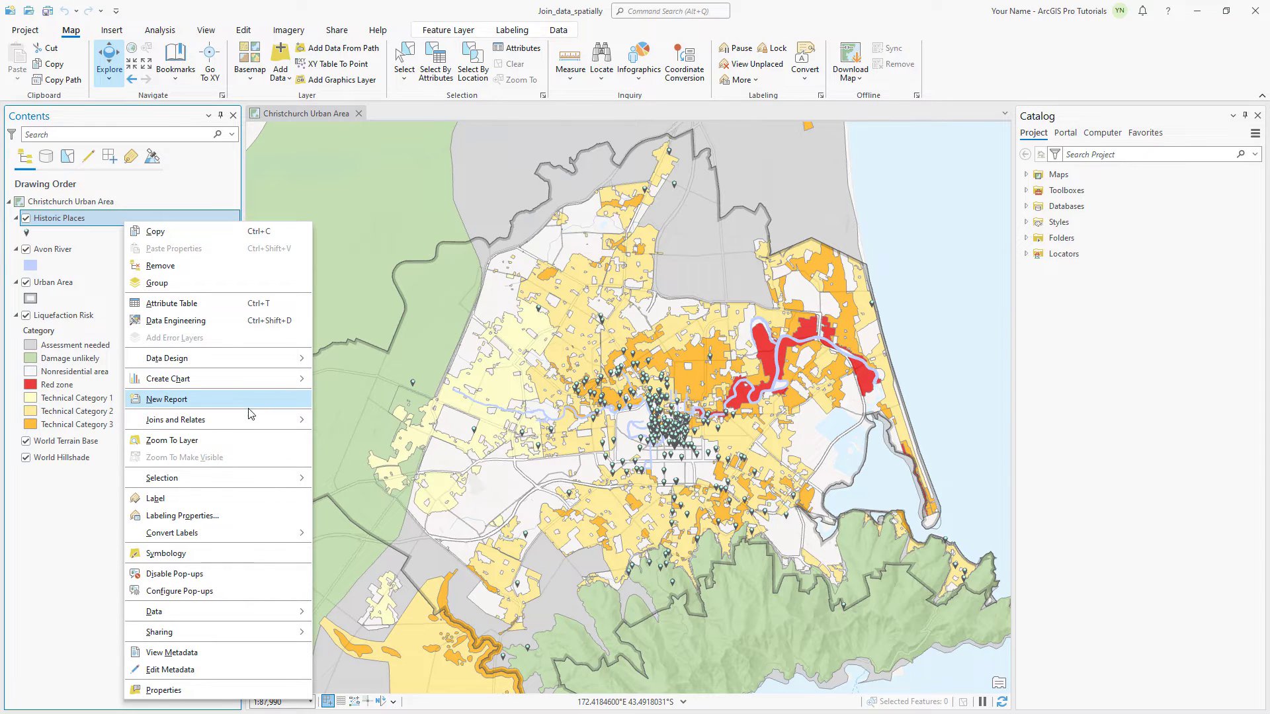
{"action": "mouse_move", "coordinate": [254, 424]}
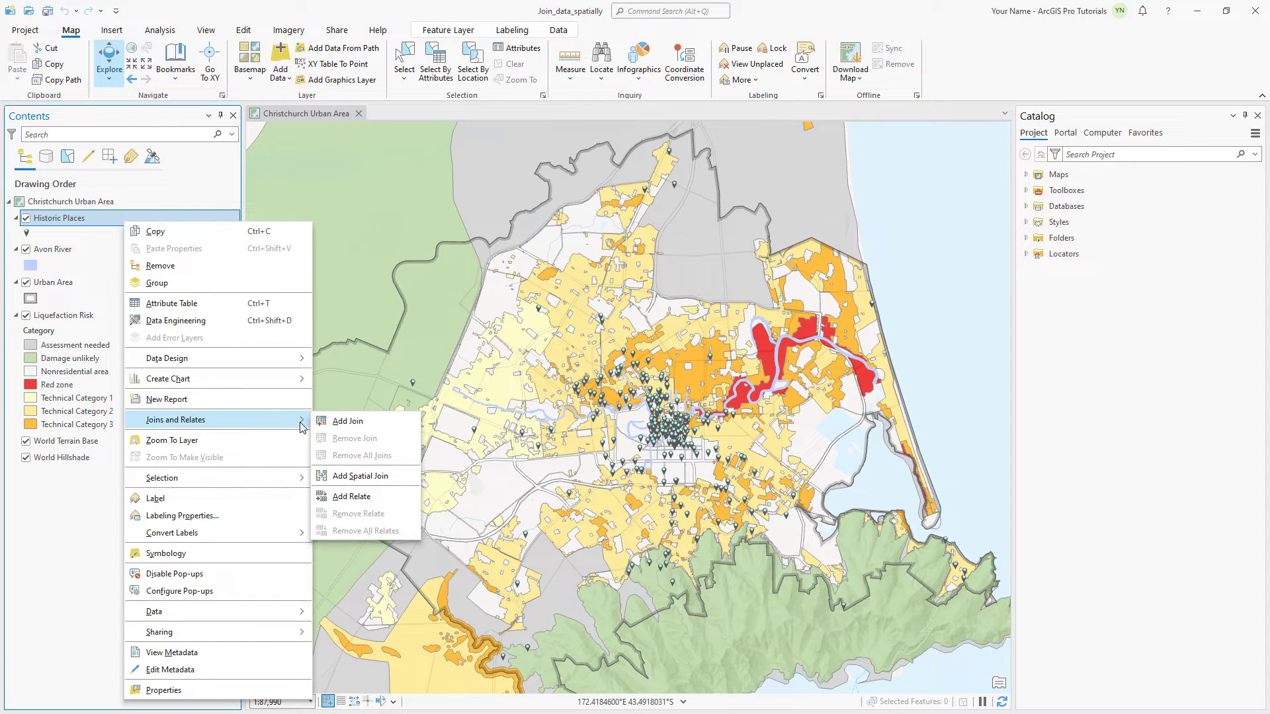
{"action": "left_click", "coordinate": [362, 479]}
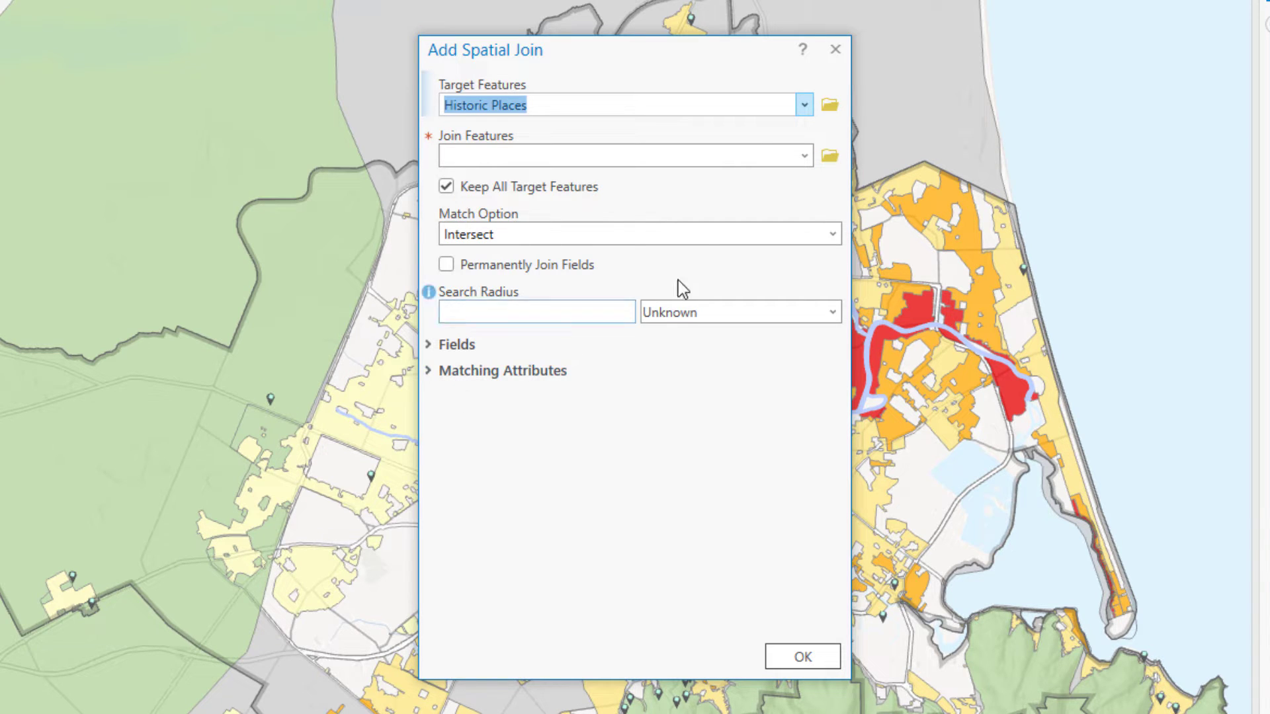
{"action": "left_click", "coordinate": [805, 157]}
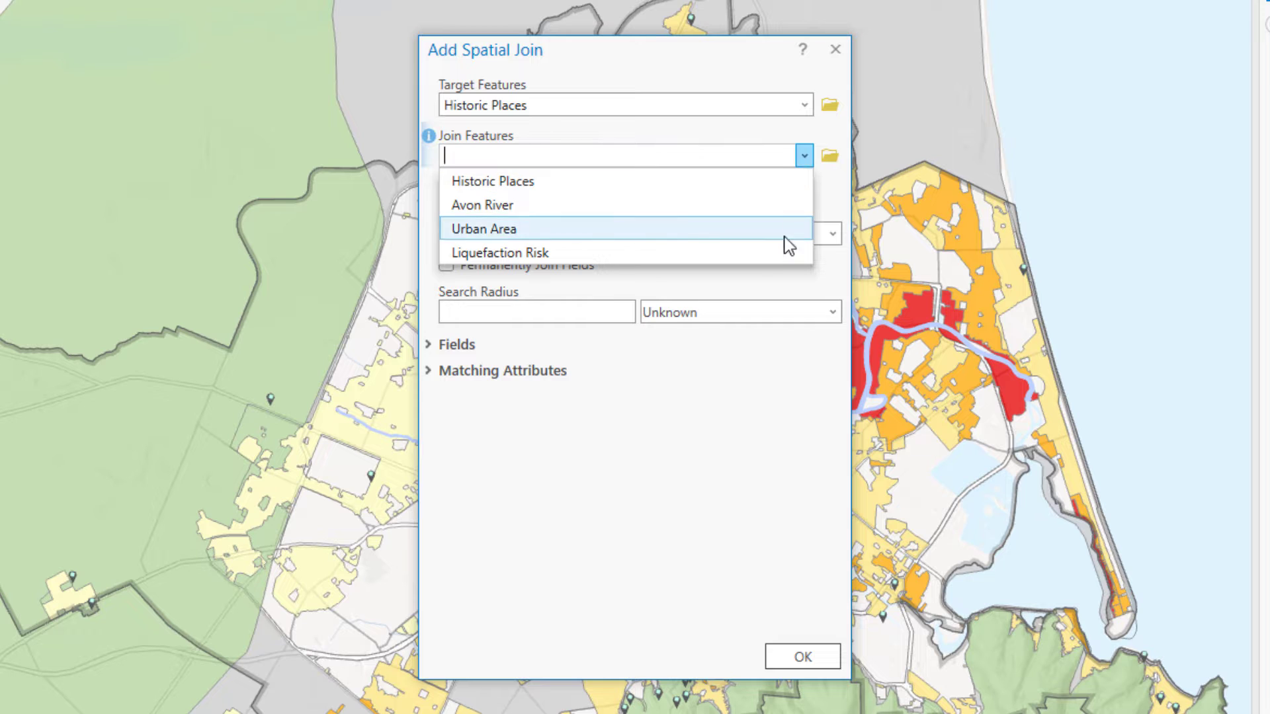
{"action": "left_click", "coordinate": [785, 253]}
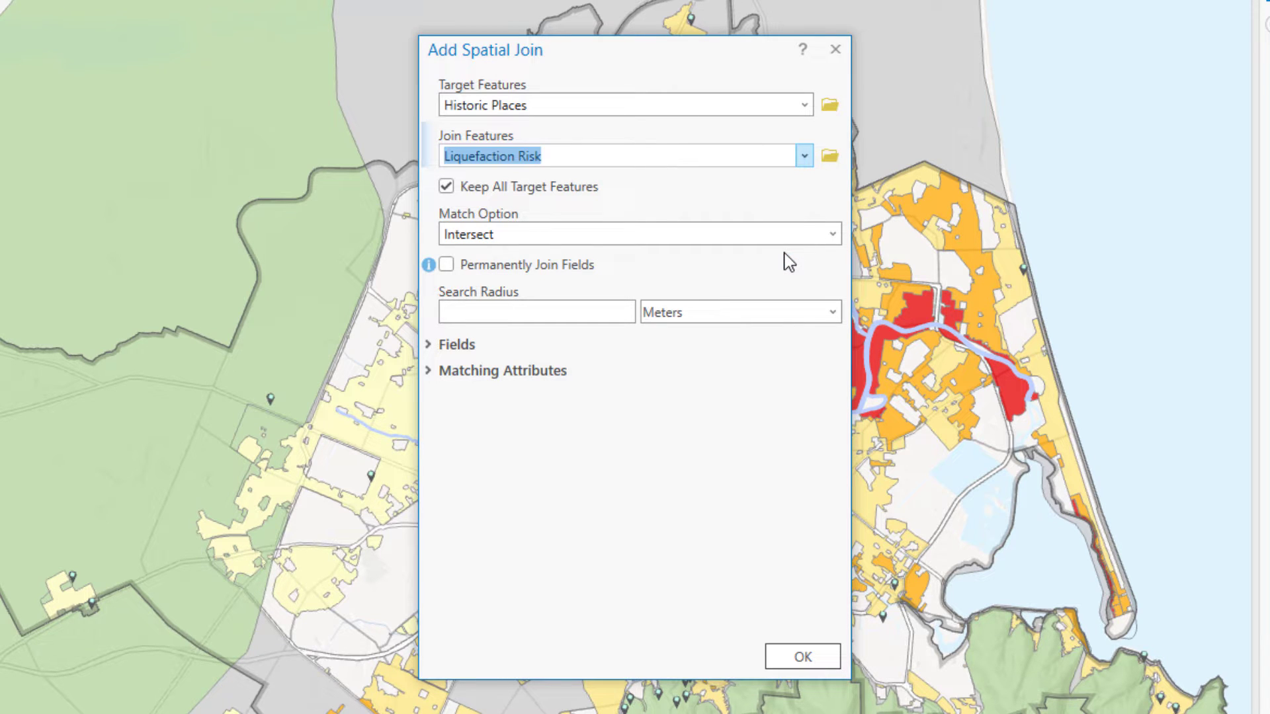
- Set the spatial join's match option to Within and make the joined fields permanent
{"action": "left_click", "coordinate": [833, 235]}
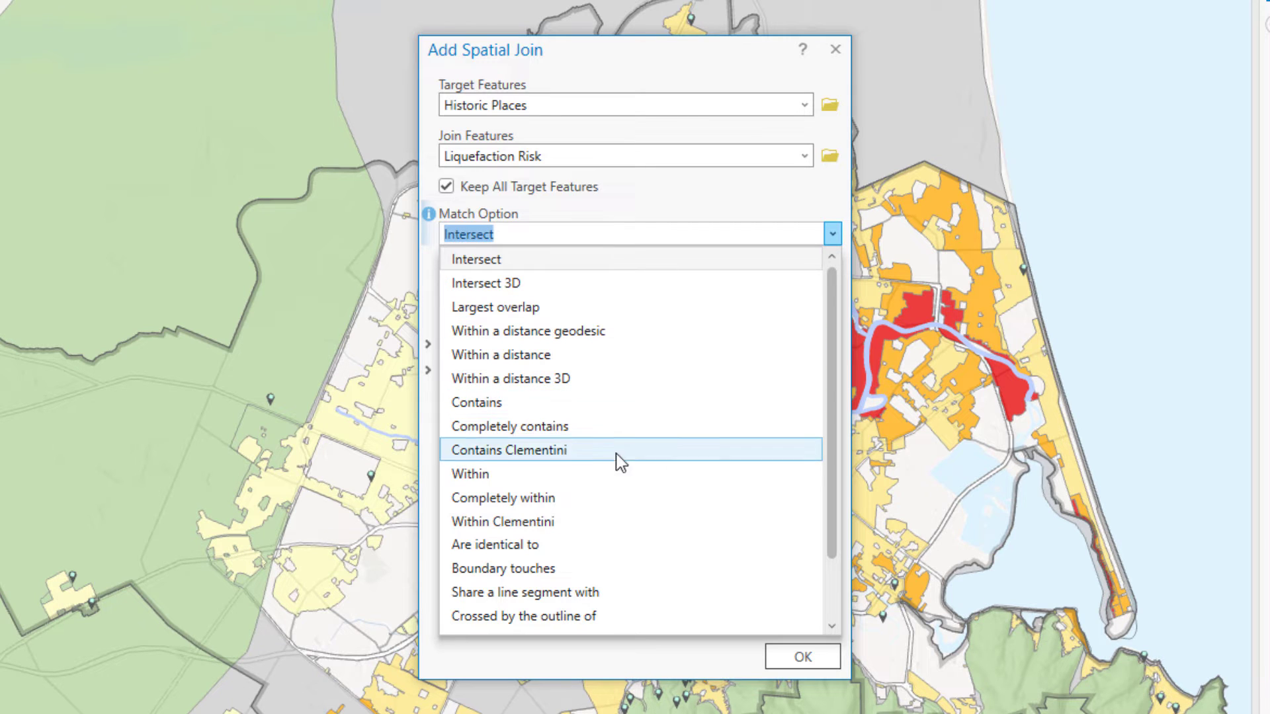
{"action": "left_click", "coordinate": [602, 471]}
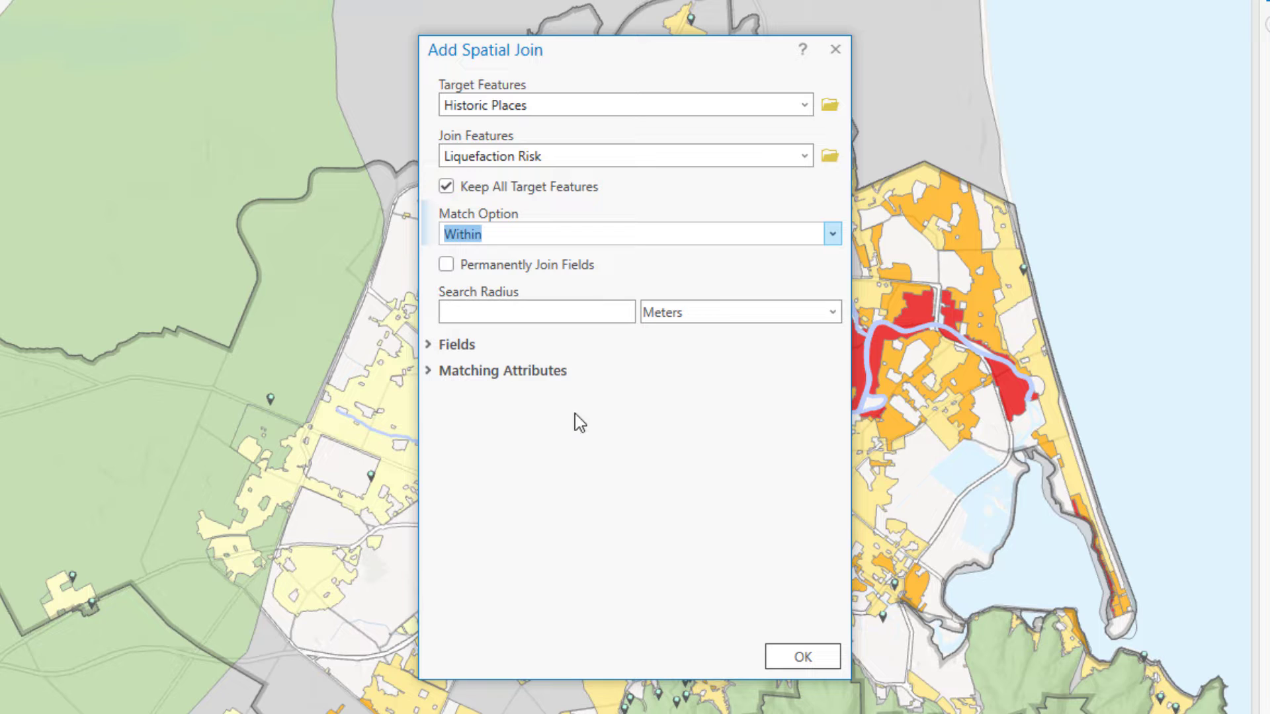
{"action": "left_click", "coordinate": [447, 265]}
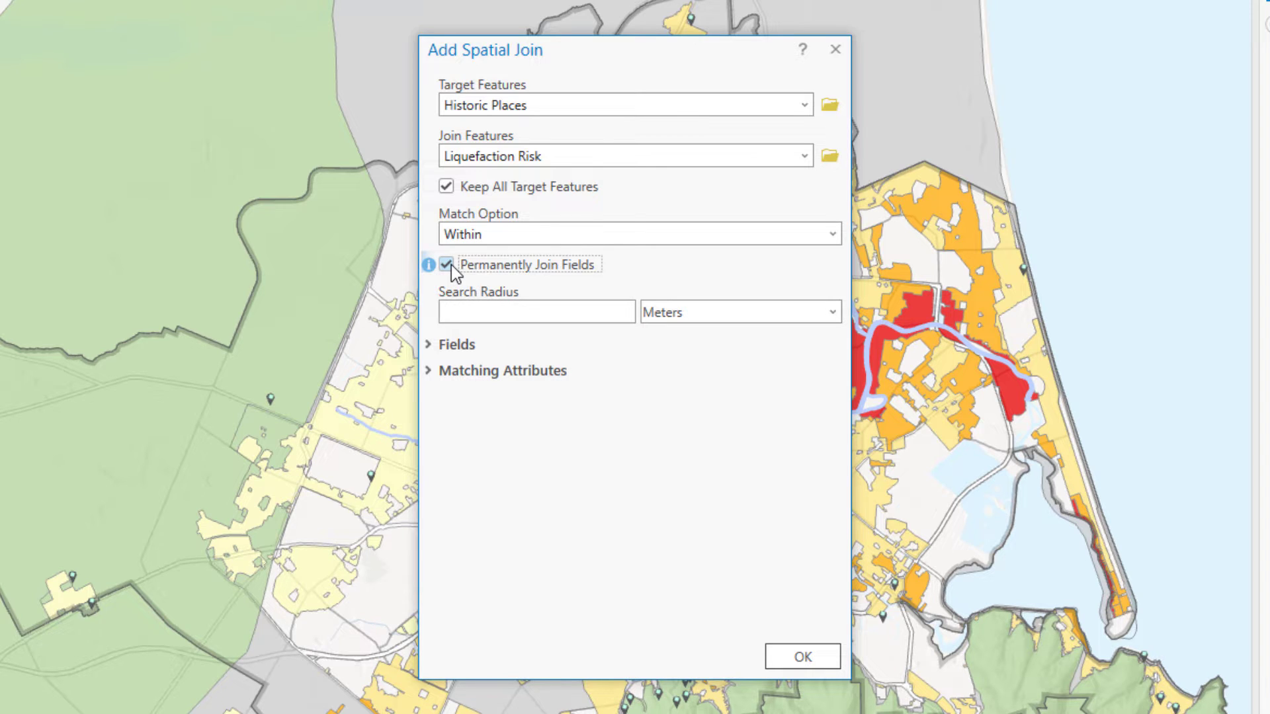
- Remove CREATEDDATE, MODIFIEDDATE, Shape_Length and Shape_Area from the spatial join's field map, keeping only CATEGORY
{"action": "left_click", "coordinate": [429, 345]}
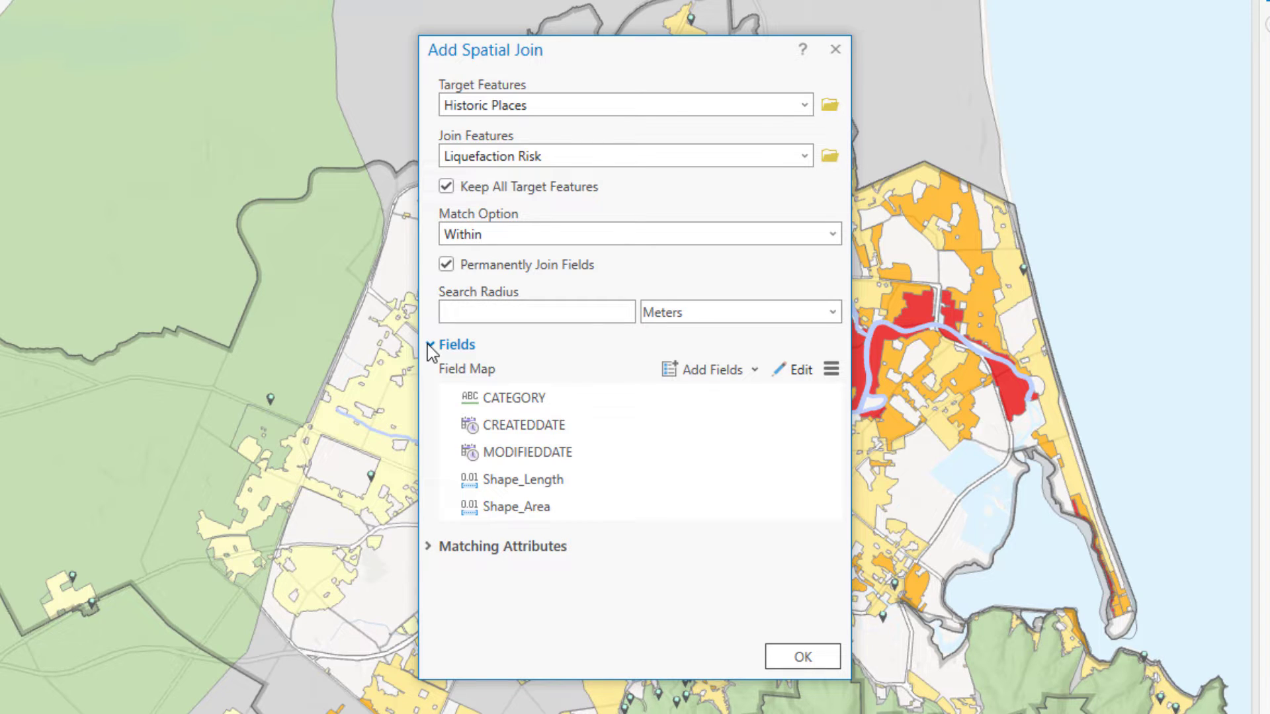
{"action": "left_click", "coordinate": [581, 427]}
{"action": "left_click", "coordinate": [590, 509], "text": "shift"}
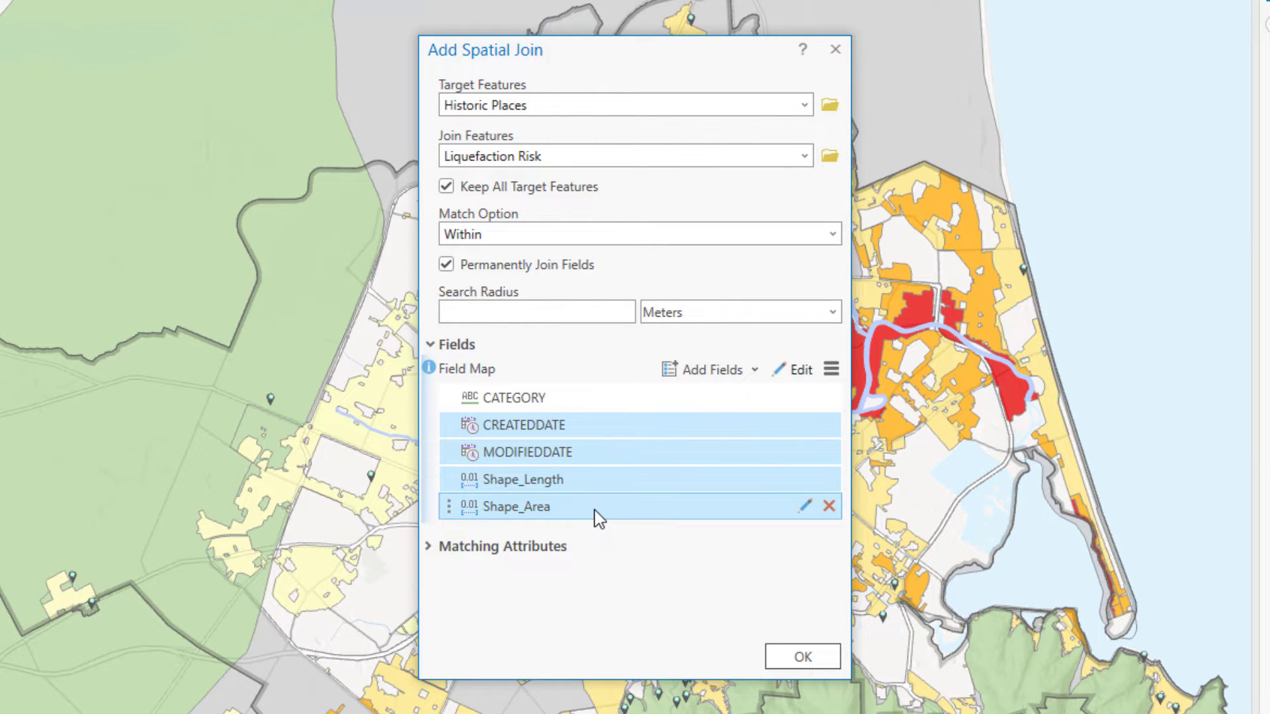
{"action": "left_click", "coordinate": [828, 507]}
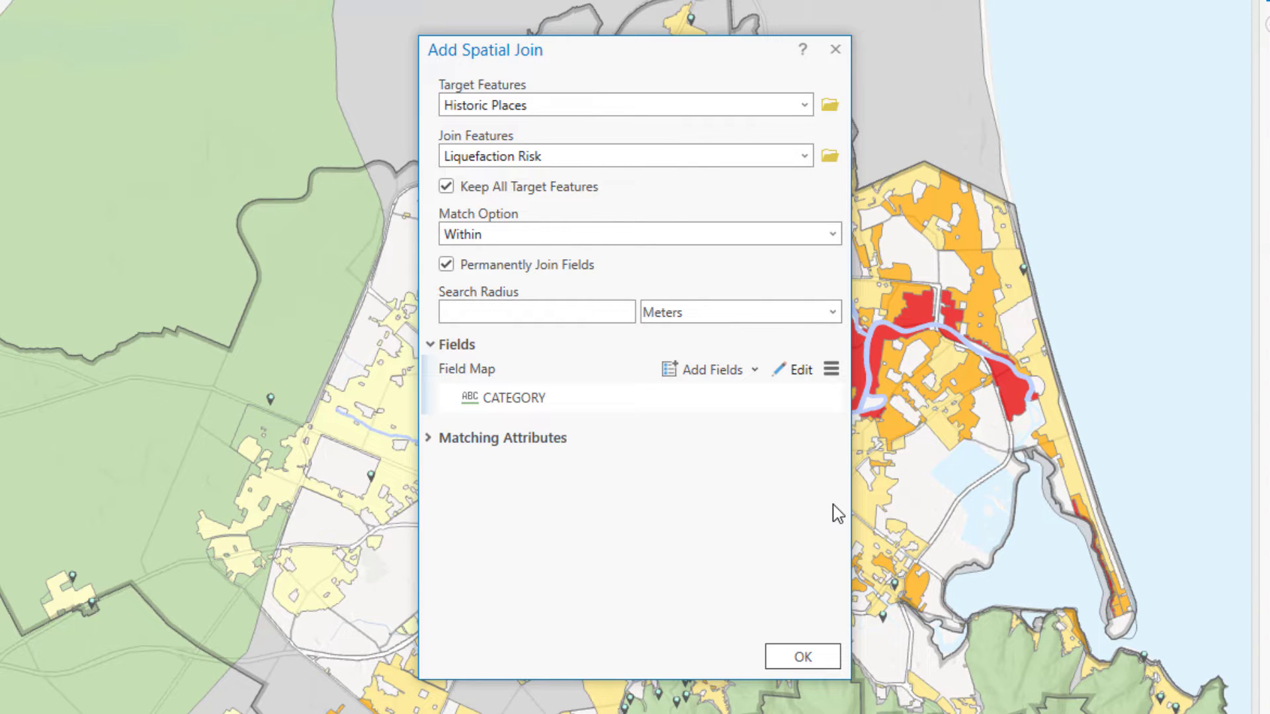
- Rename the joined CATEGORY field LIQUEFACTION_RISK with the alias Liquefaction Risk, and run the spatial join
{"action": "left_click", "coordinate": [791, 368]}
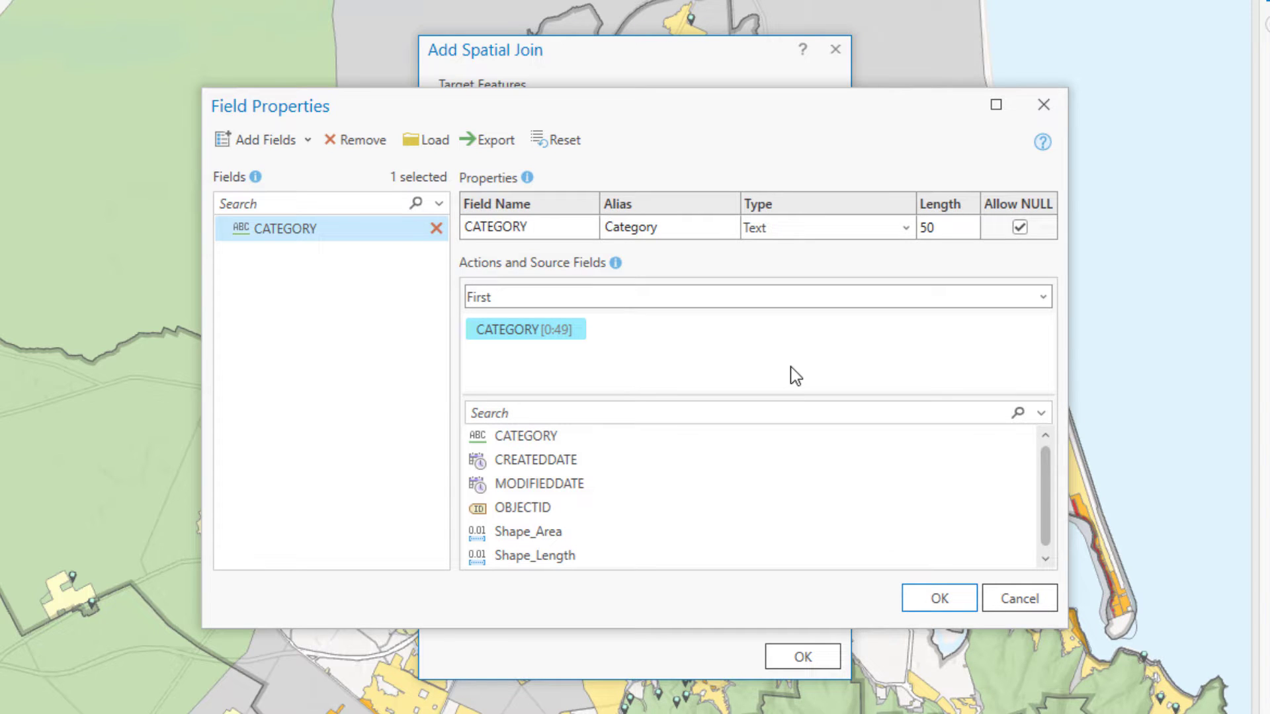
{"action": "left_click", "coordinate": [557, 231]}
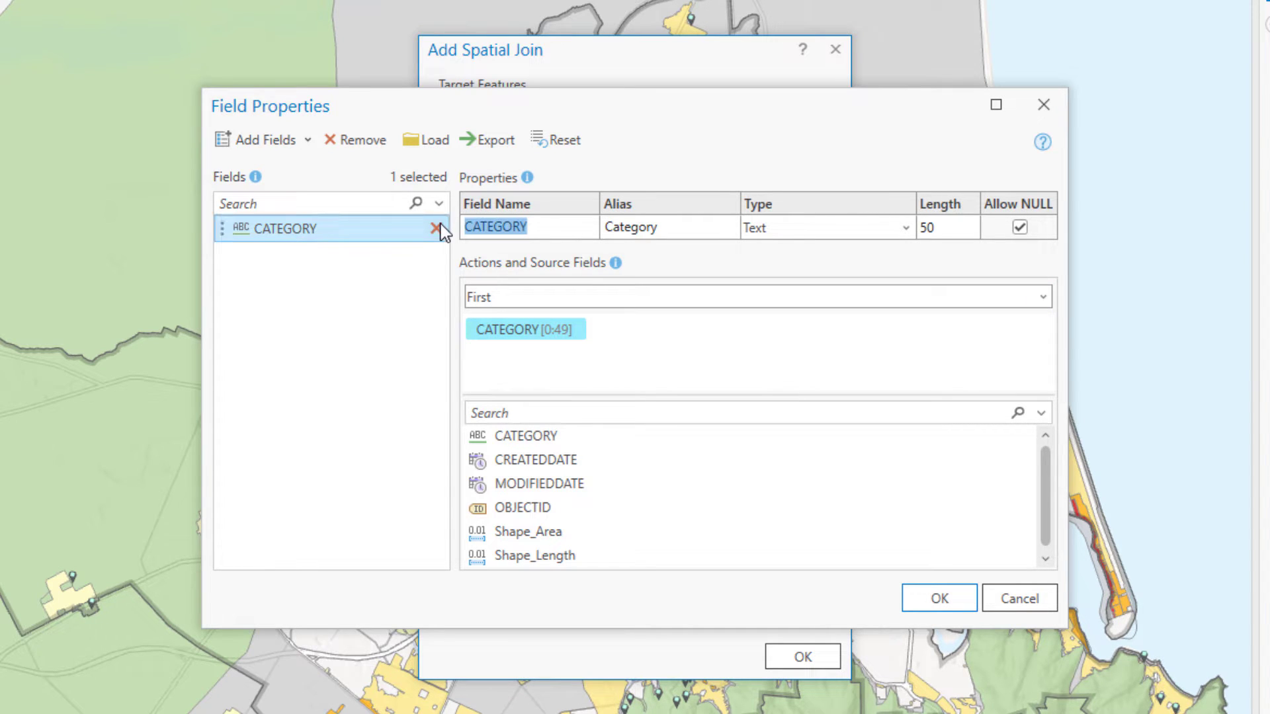
{"action": "type", "text": "LIQUEFA"}
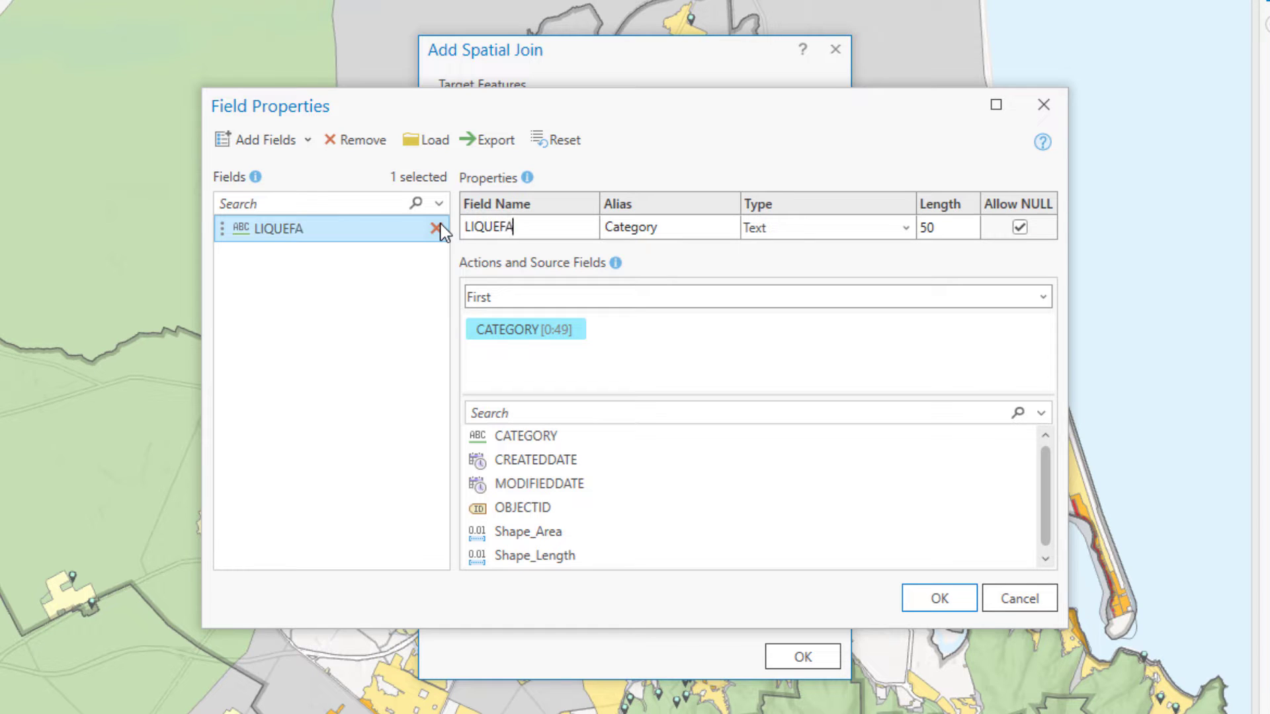
{"action": "type", "text": "CTION_RISK"}
{"action": "key", "text": "Return"}
{"action": "key", "text": "Tab"}
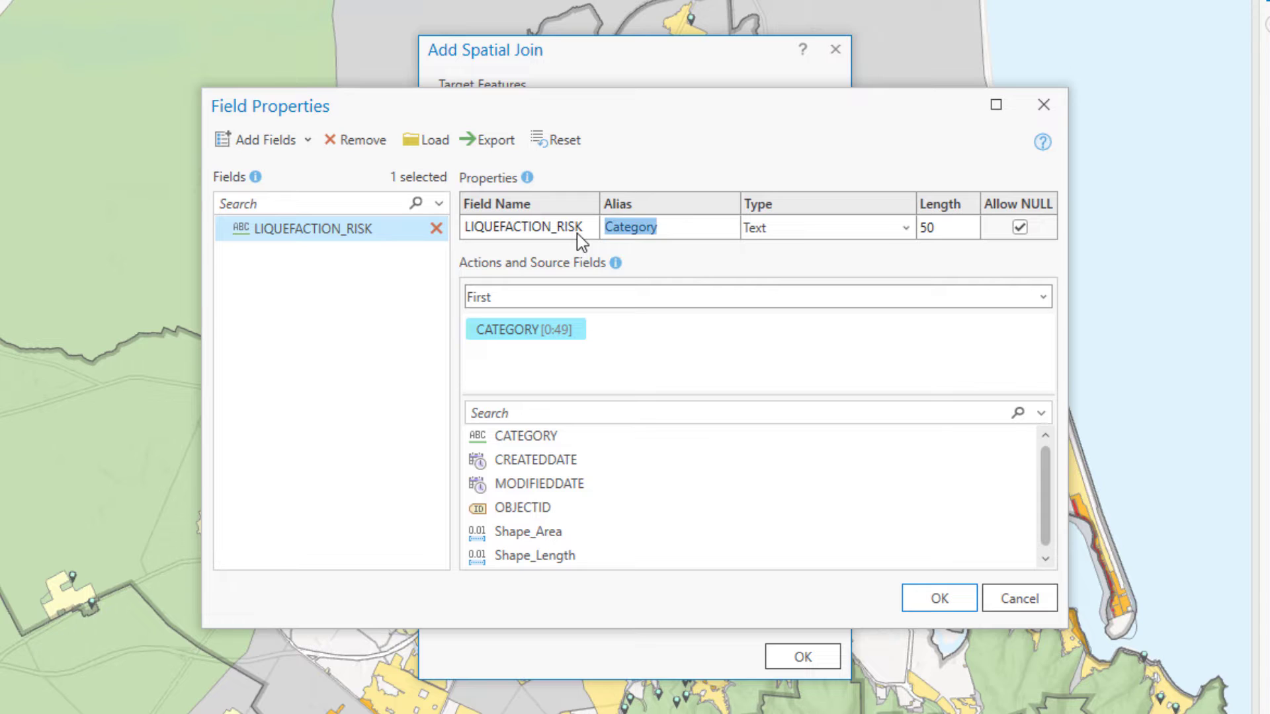
{"action": "type", "text": "Liquefaction Risk"}
{"action": "key", "text": "Return"}
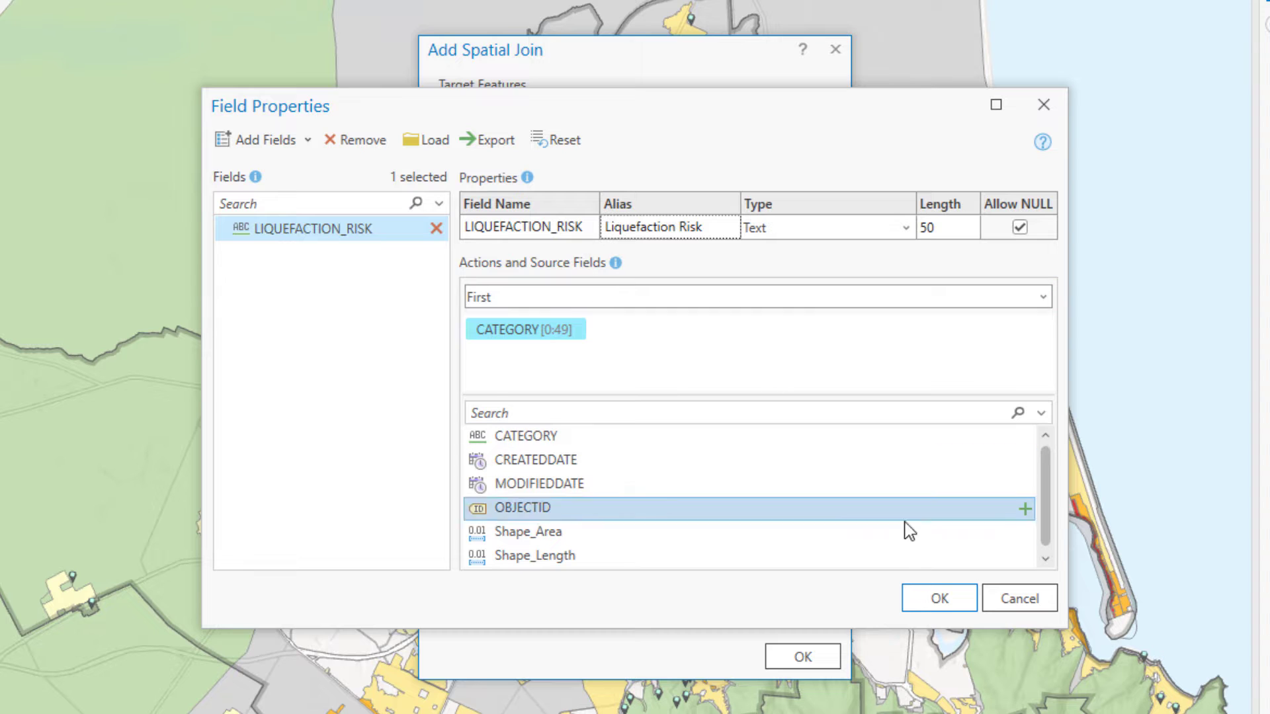
{"action": "left_click", "coordinate": [939, 594]}
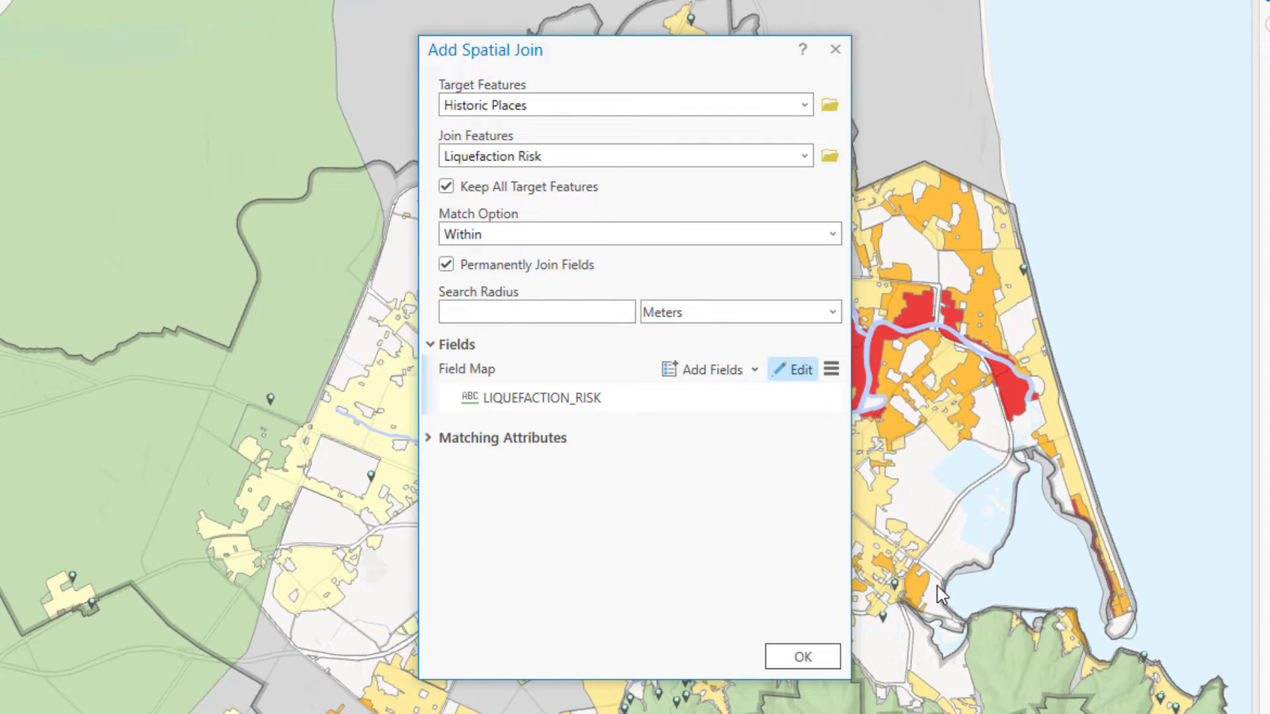
{"action": "left_click", "coordinate": [803, 657]}
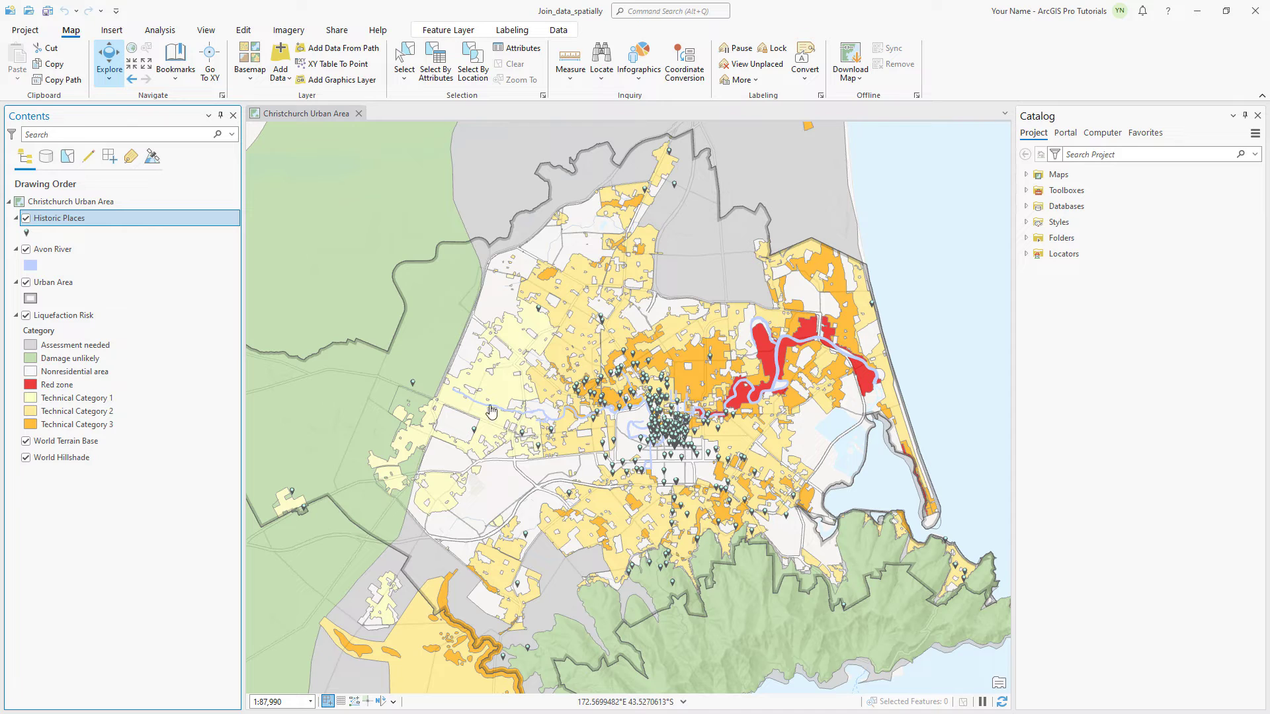
- Open the Historic Places attribute table and permanently delete its Join_Count field
{"action": "right_click", "coordinate": [165, 222]}
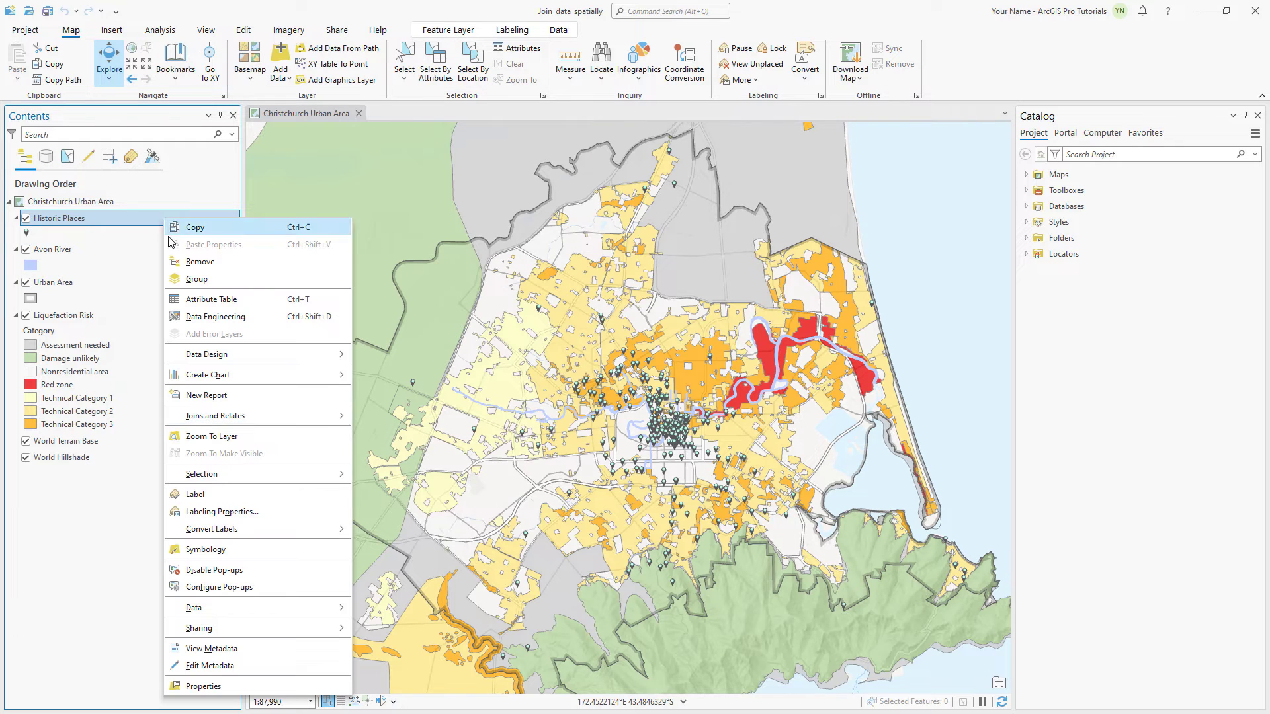
{"action": "left_click", "coordinate": [237, 299]}
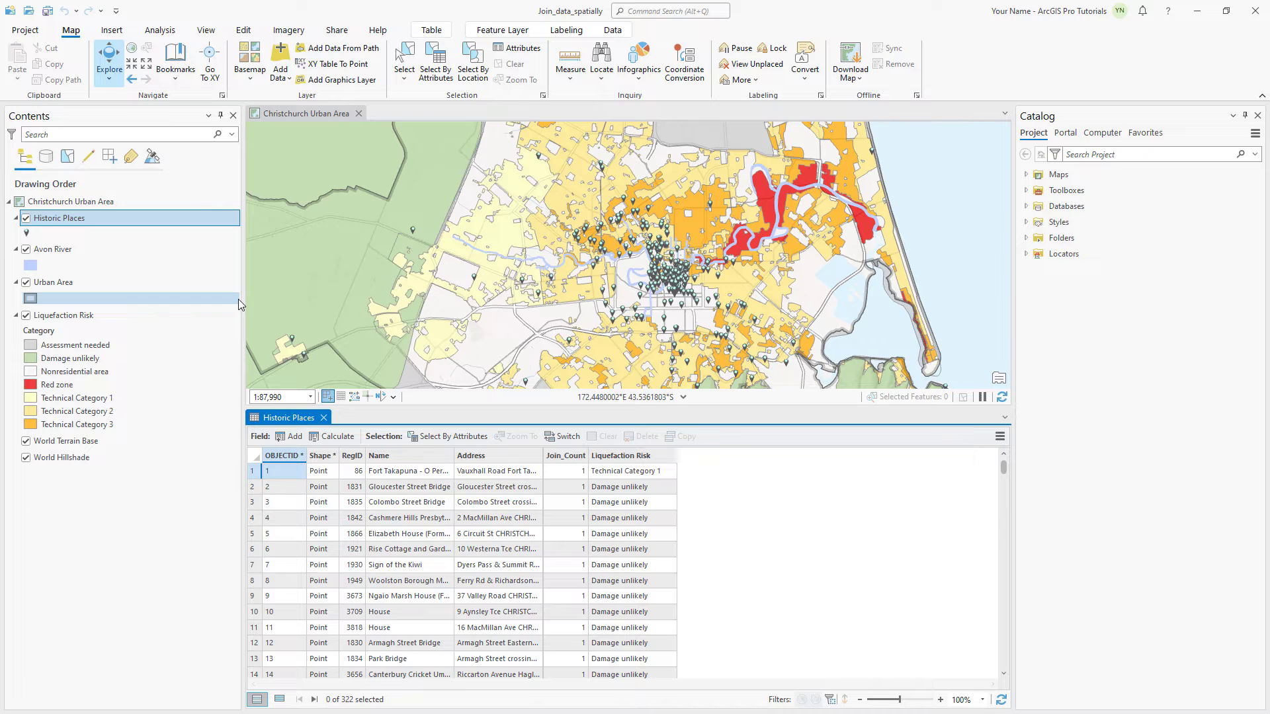
{"action": "left_click", "coordinate": [571, 457]}
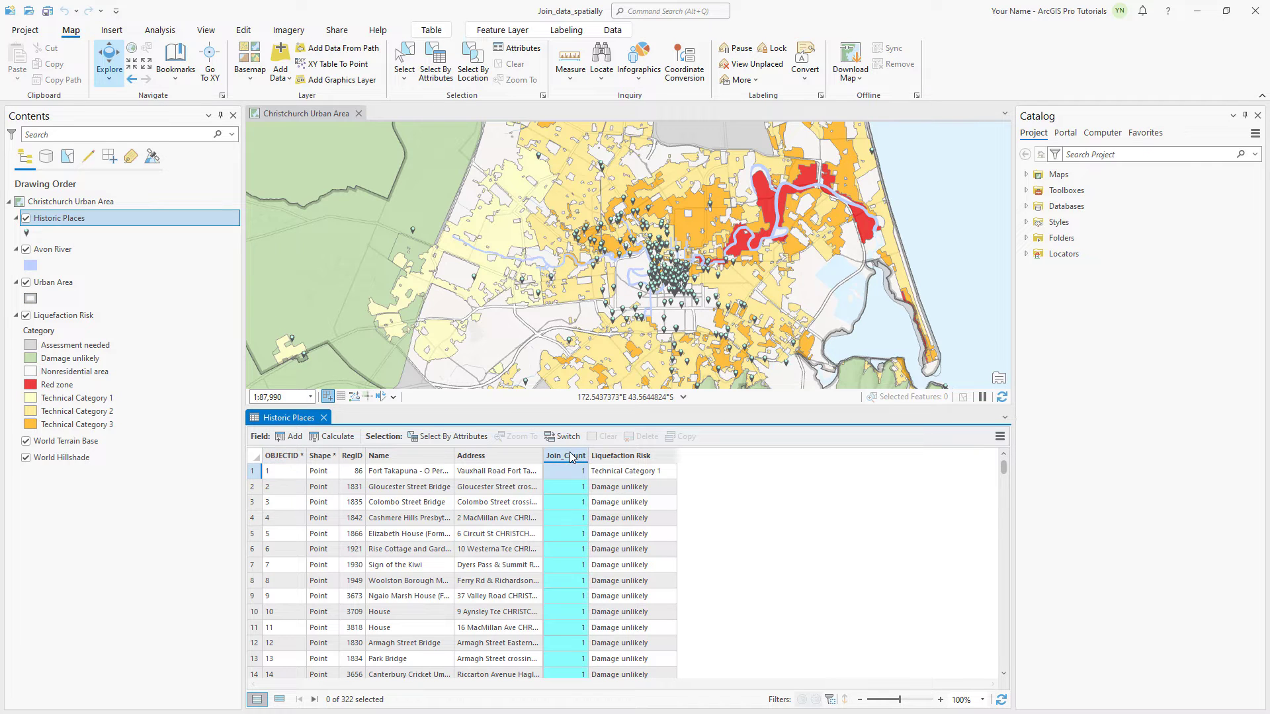
{"action": "right_click", "coordinate": [571, 457]}
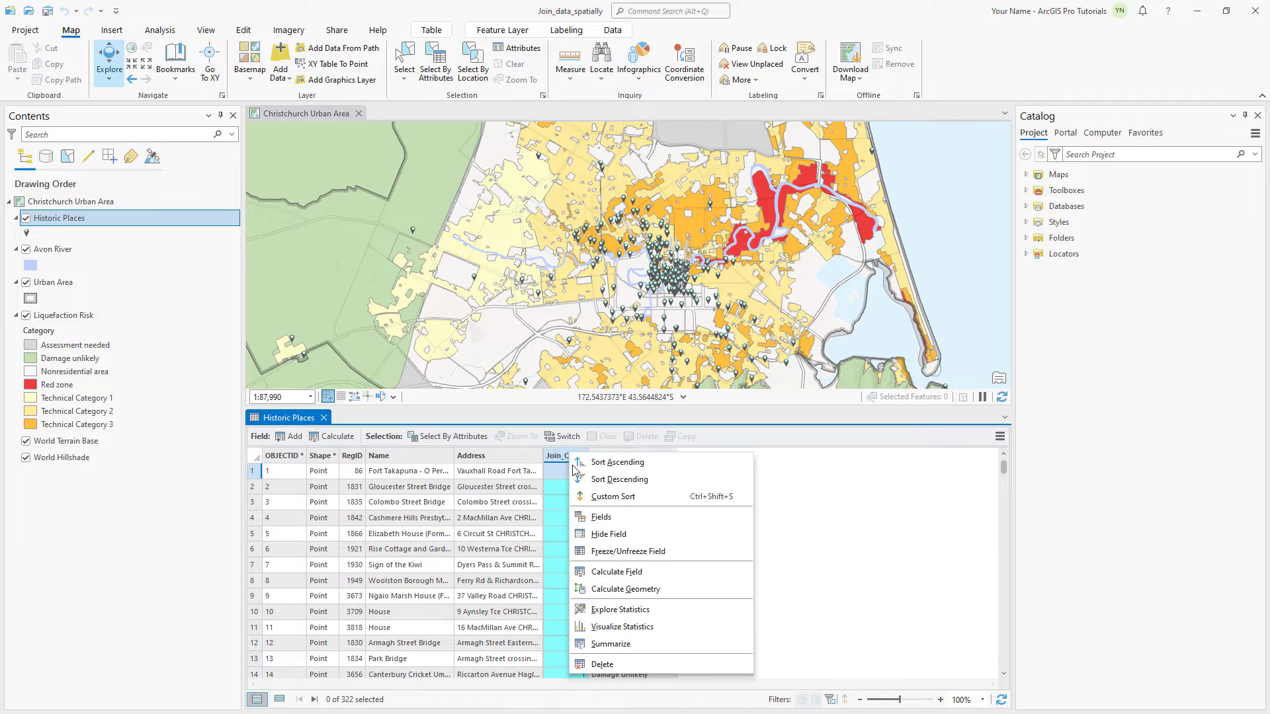
{"action": "left_click", "coordinate": [603, 665]}
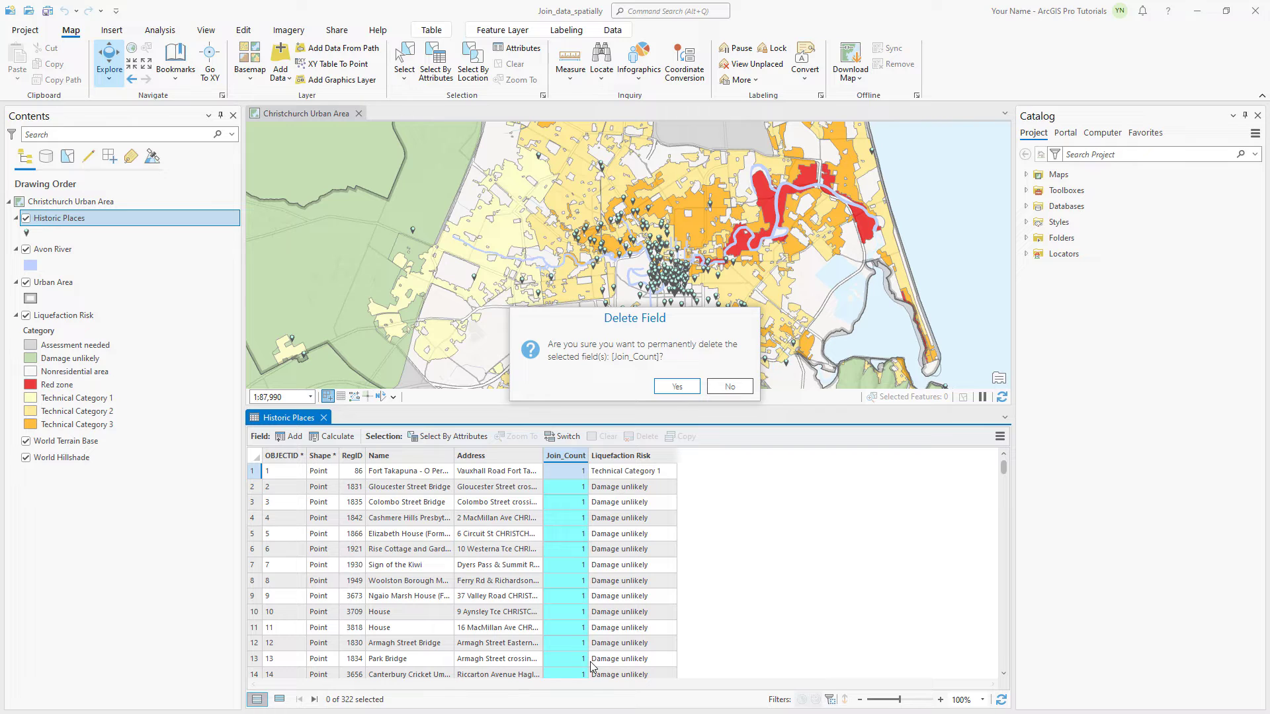
{"action": "left_click", "coordinate": [677, 389]}
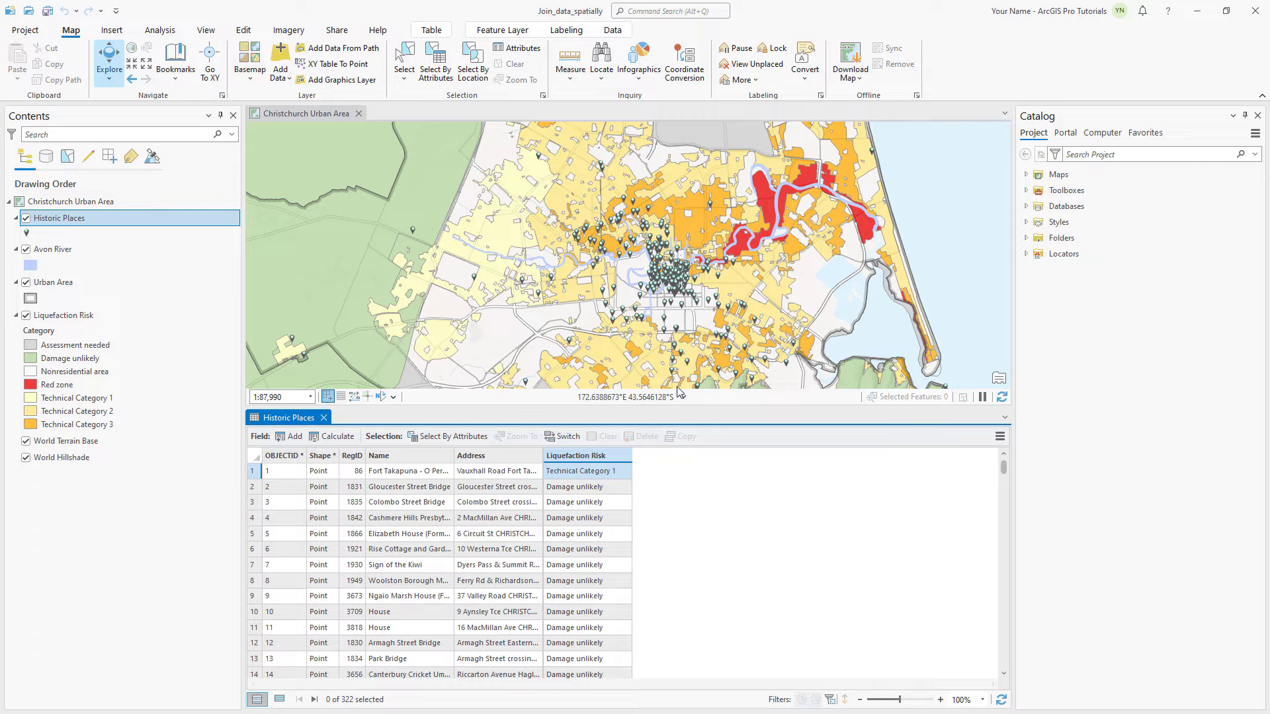
- Explore the statistics of the Liquefaction Risk field in the Historic Places table and examine its chart preview
{"action": "left_click_drag", "start_coordinate": [677, 408], "coordinate": [676, 439]}
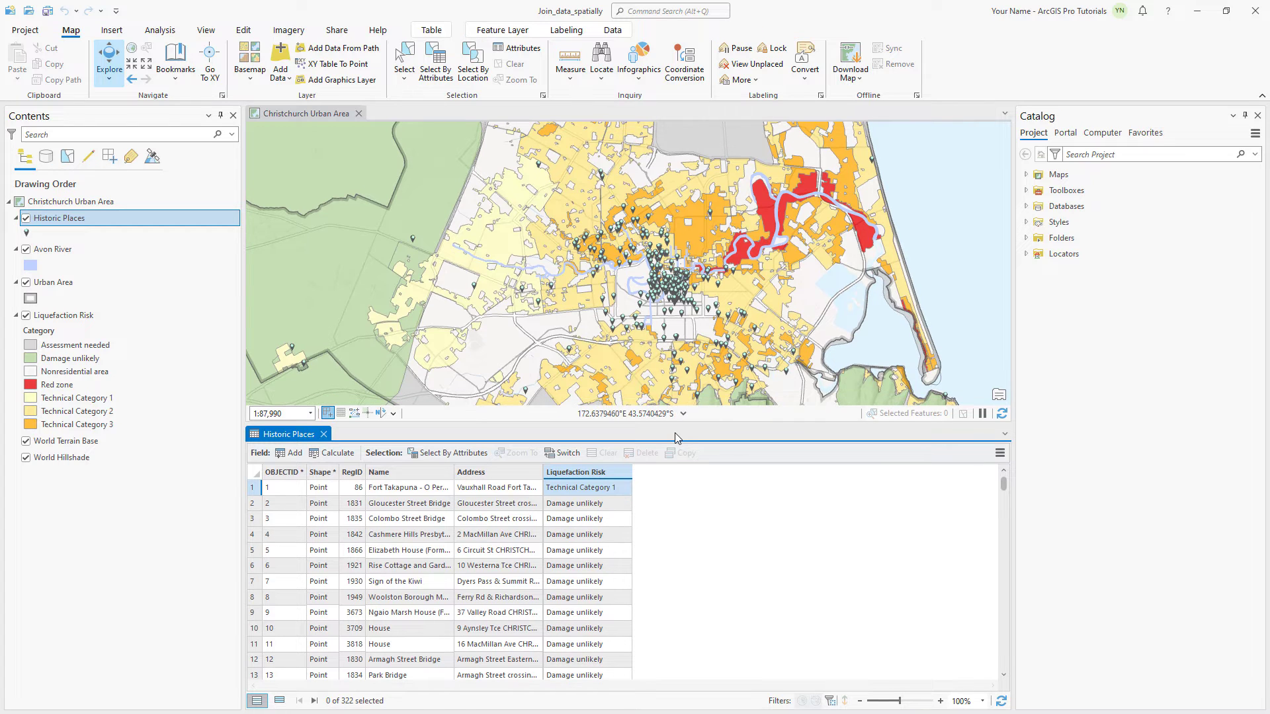
{"action": "left_click", "coordinate": [601, 474]}
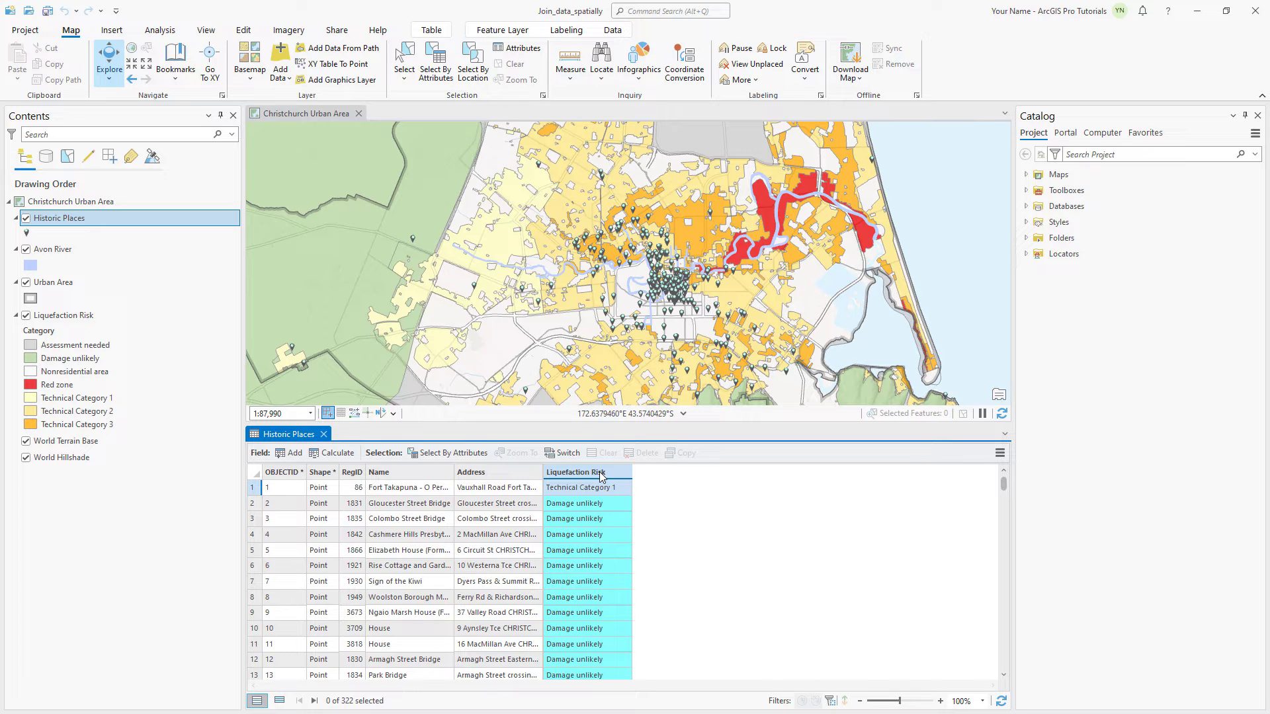
{"action": "right_click", "coordinate": [601, 475]}
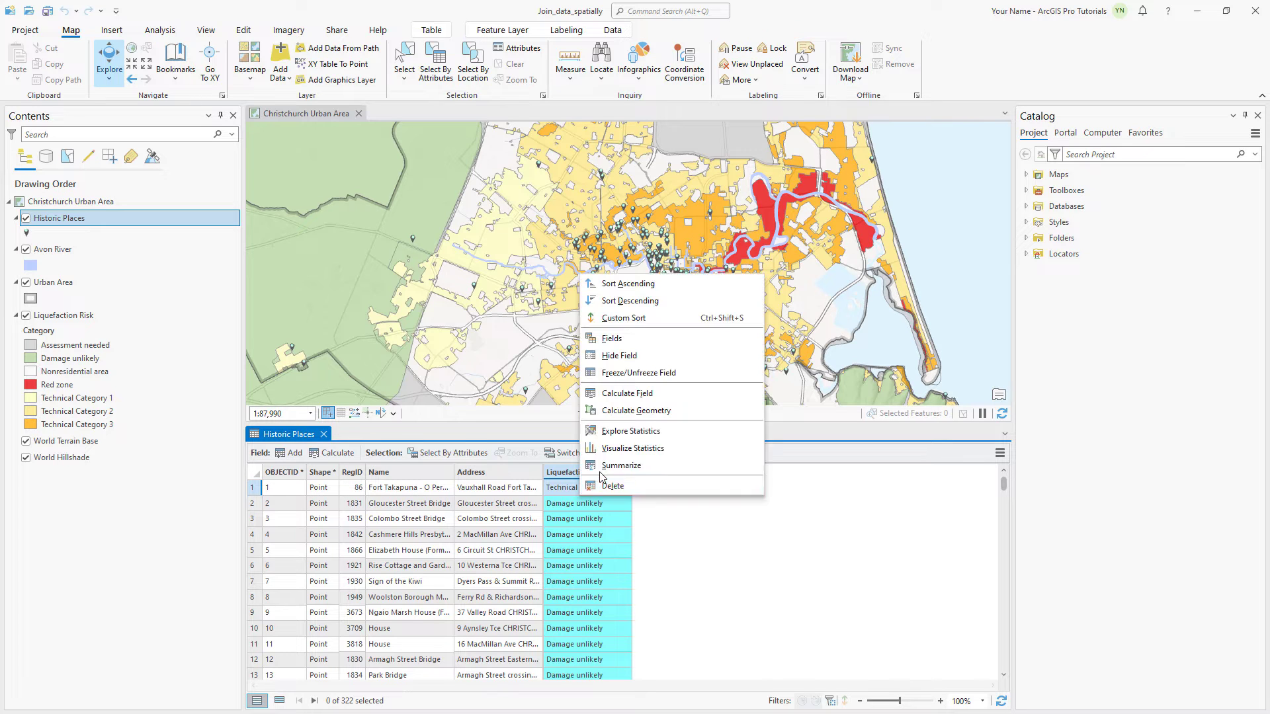
{"action": "left_click", "coordinate": [607, 432]}
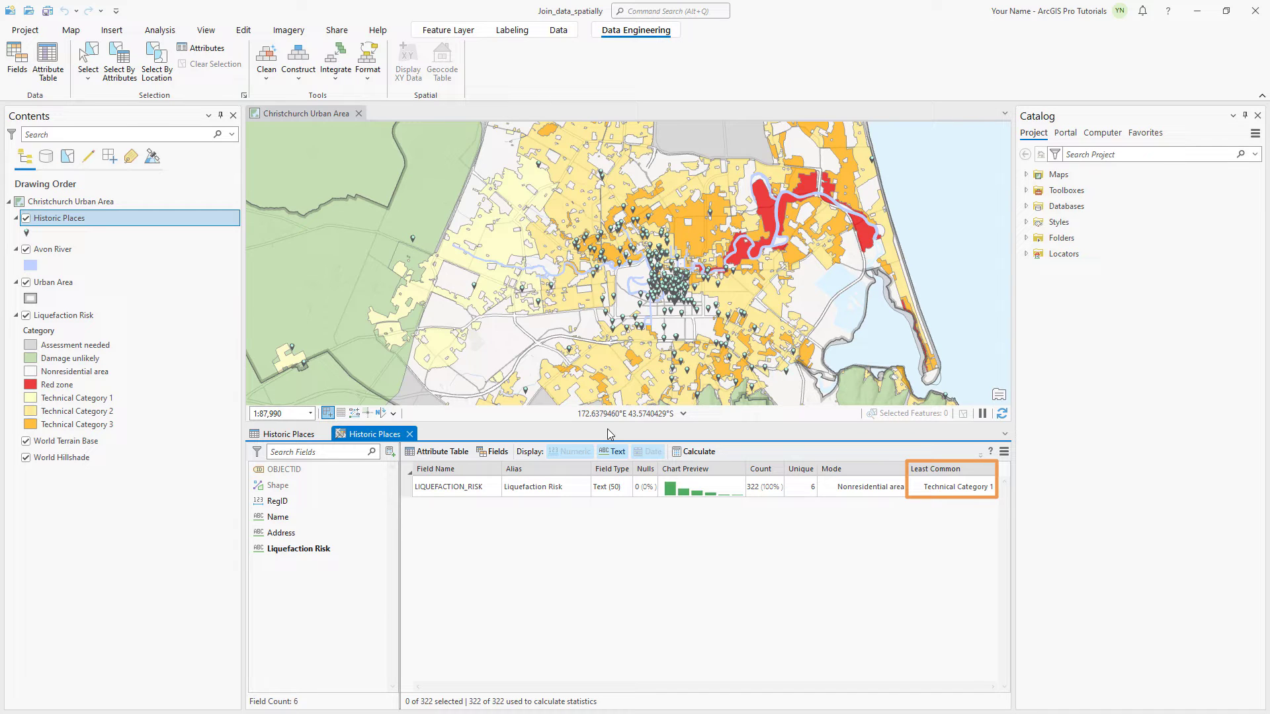
{"action": "left_click", "coordinate": [692, 483]}
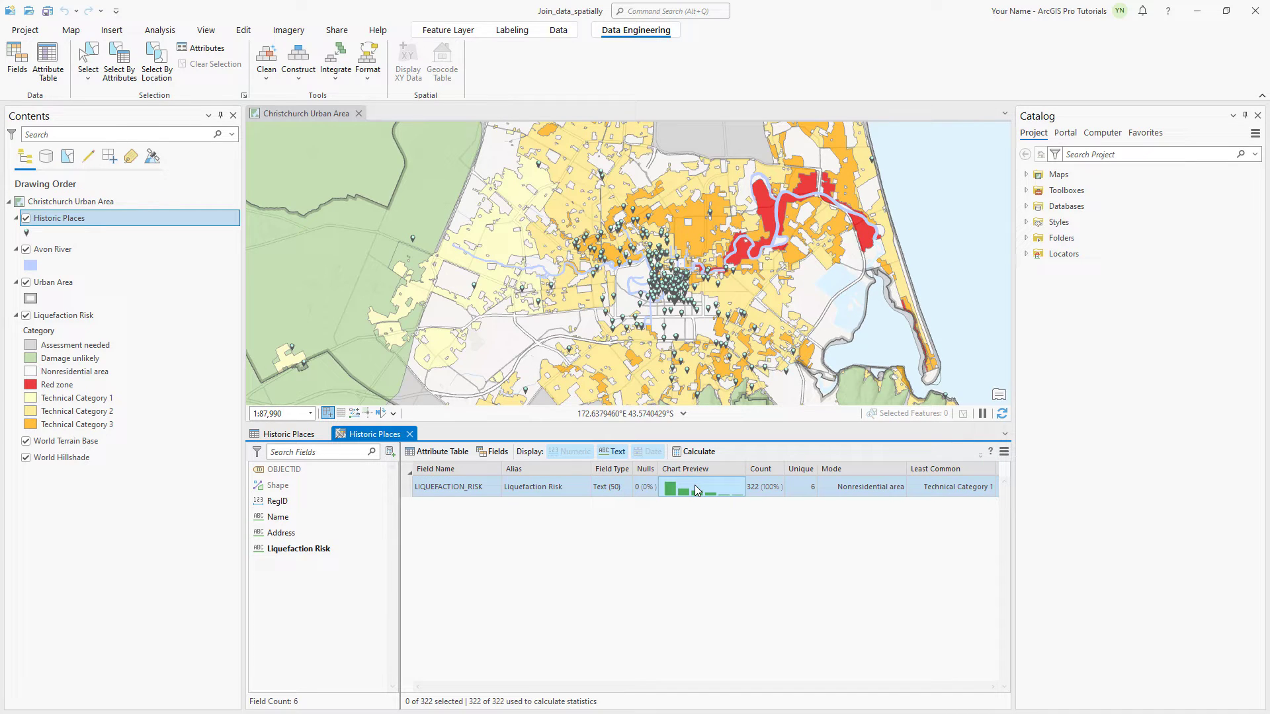
{"action": "mouse_move", "coordinate": [694, 487]}
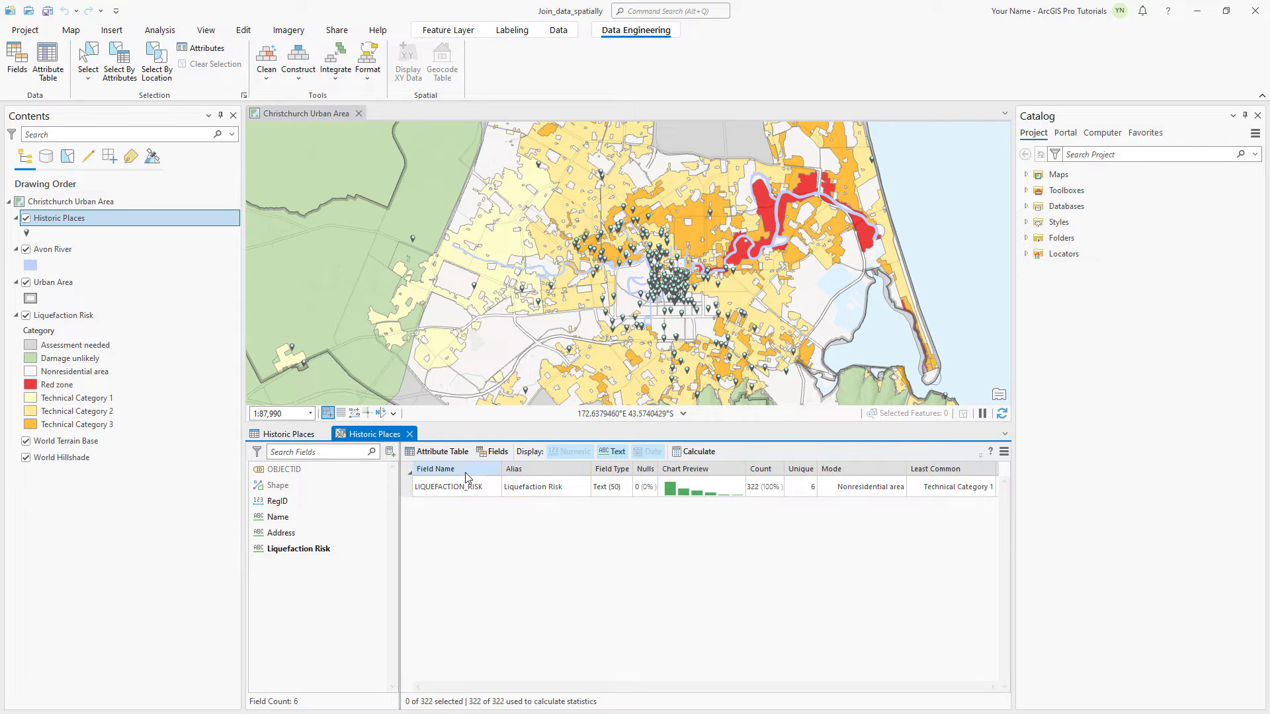
- Open the Liquefaction Risk statistics as a full bar chart and label the bars
{"action": "right_click", "coordinate": [406, 493]}
{"action": "mouse_move", "coordinate": [479, 500]}
{"action": "left_click", "coordinate": [527, 504]}
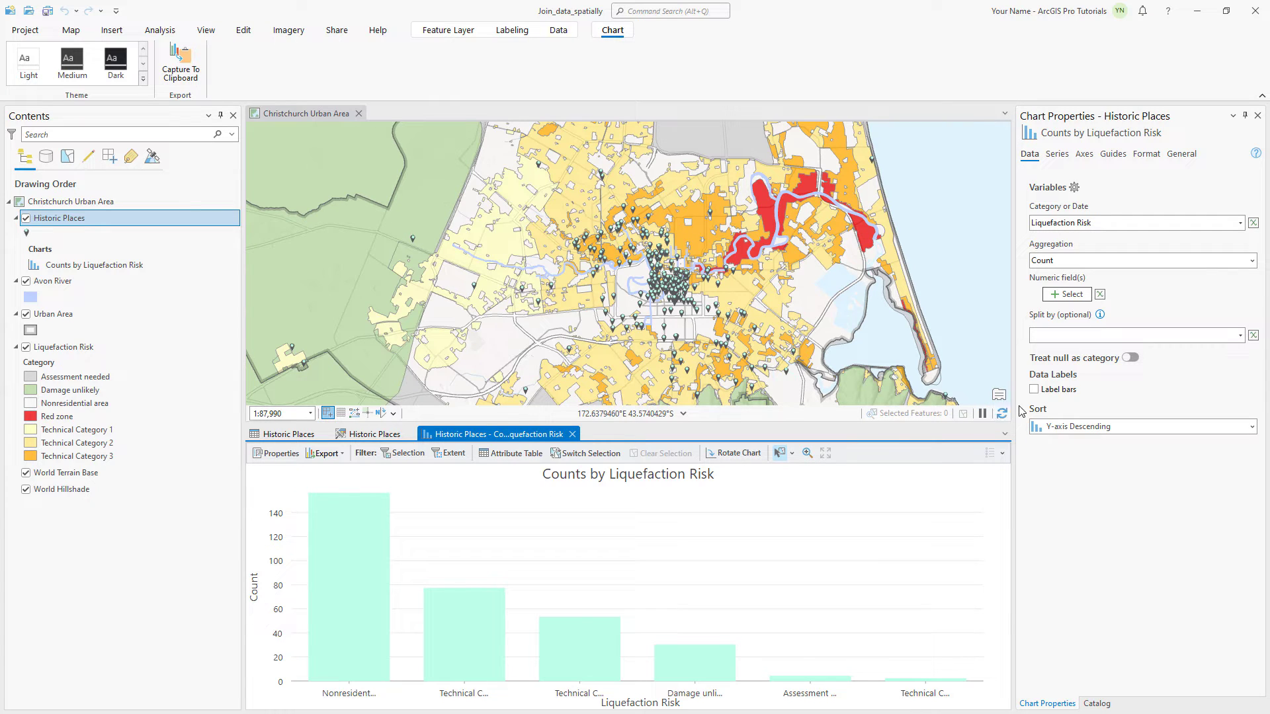
{"action": "left_click", "coordinate": [1035, 391]}
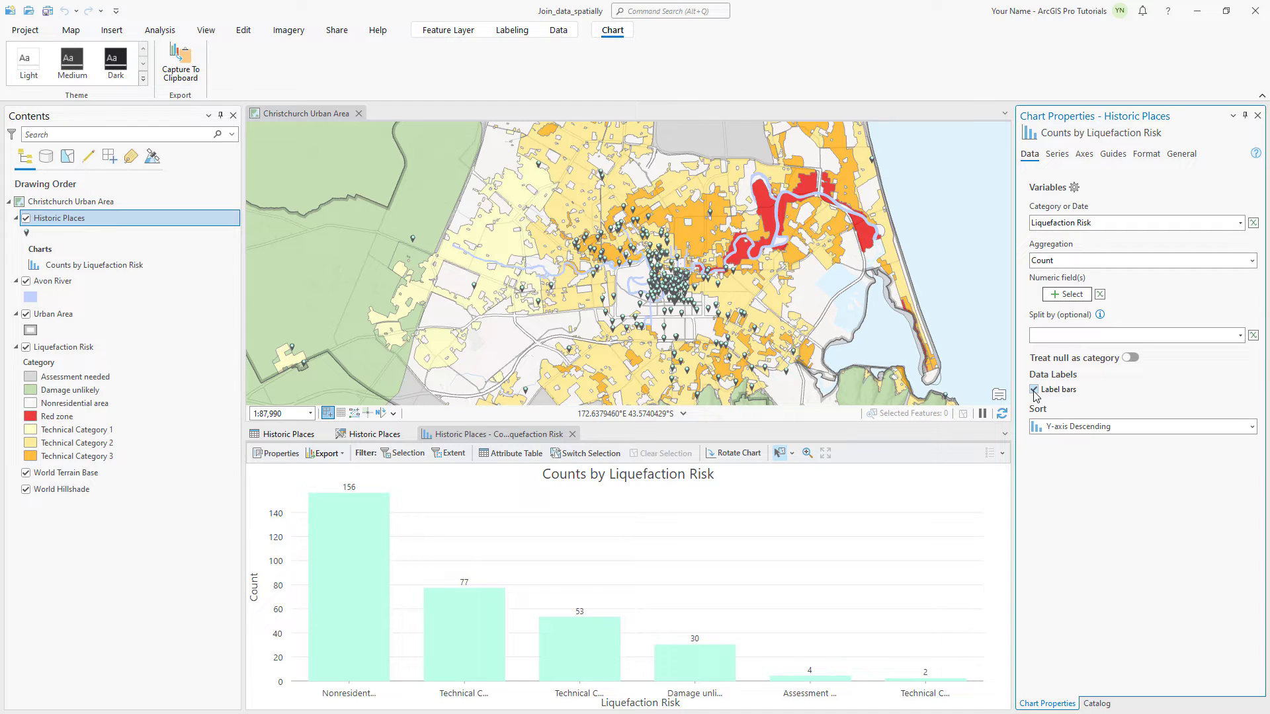
- Set the chart's x-axis label character limit to 20
{"action": "left_click", "coordinate": [1082, 155]}
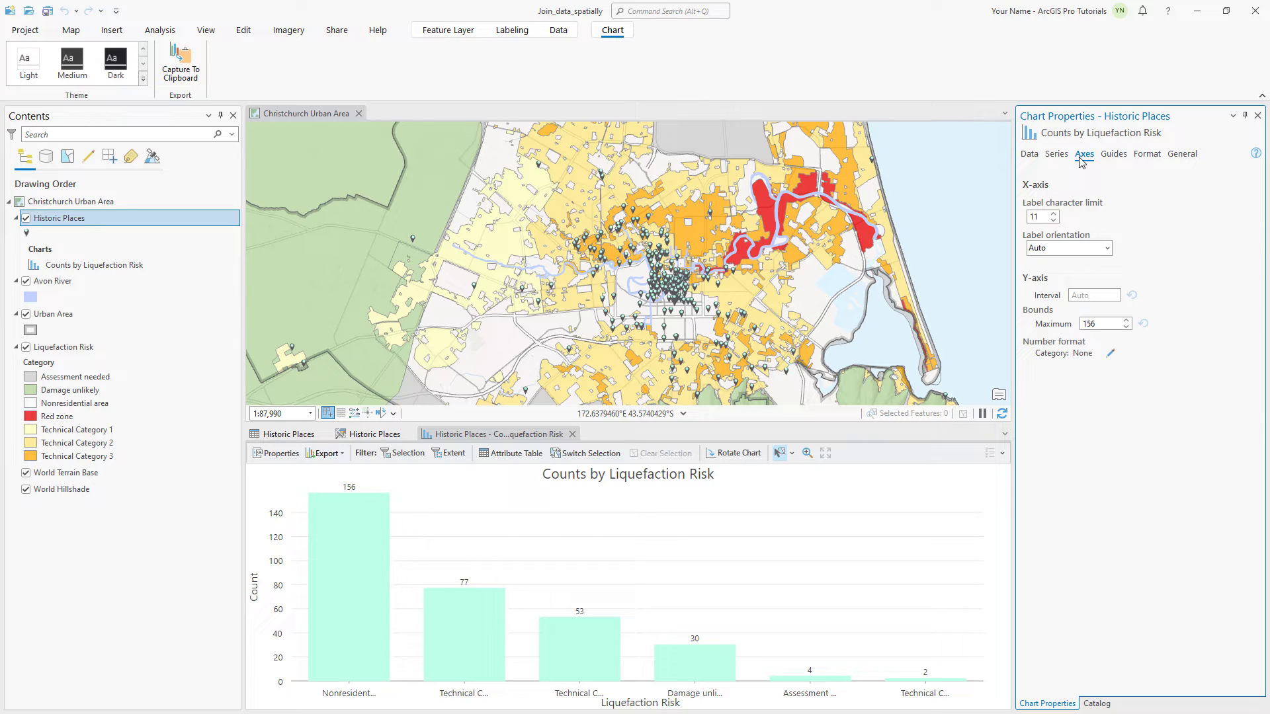
{"action": "left_click_drag", "start_coordinate": [1044, 217], "coordinate": [1024, 220]}
{"action": "type", "text": "20"}
{"action": "key", "text": "Return"}
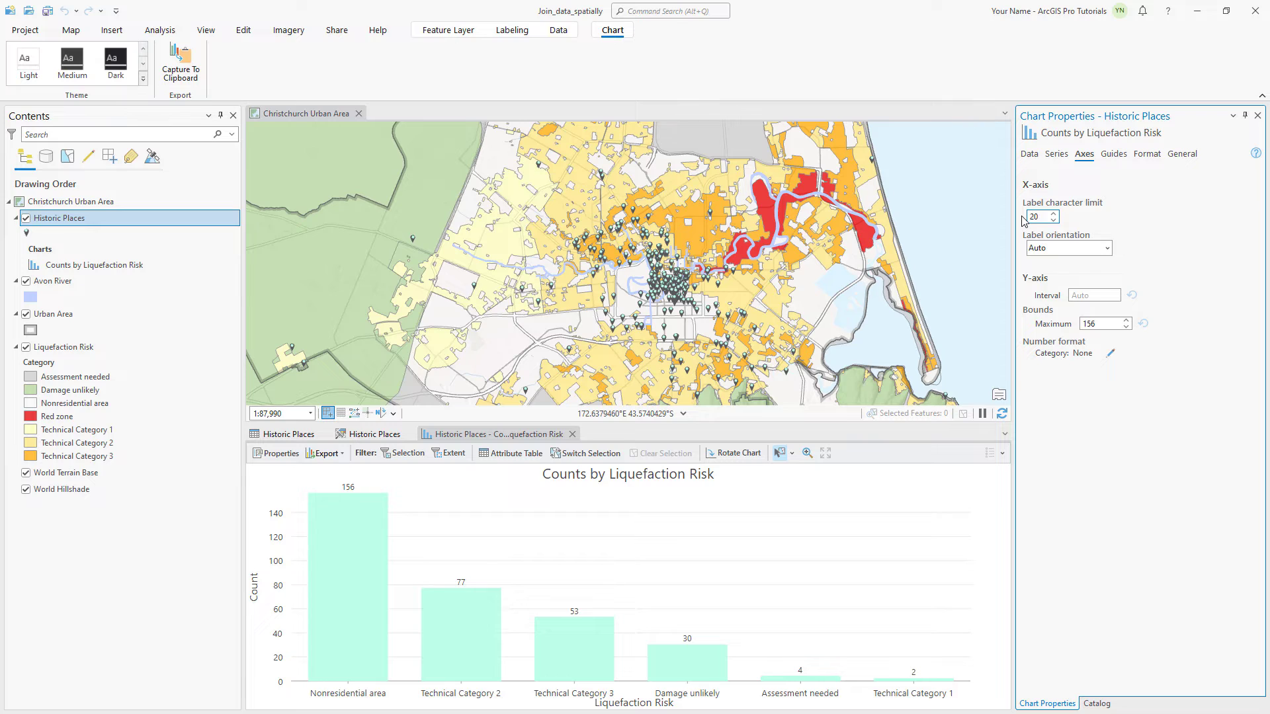
- Change the chart title to "Historic Places by Liquefaction Risk Category"
{"action": "left_click", "coordinate": [1194, 158]}
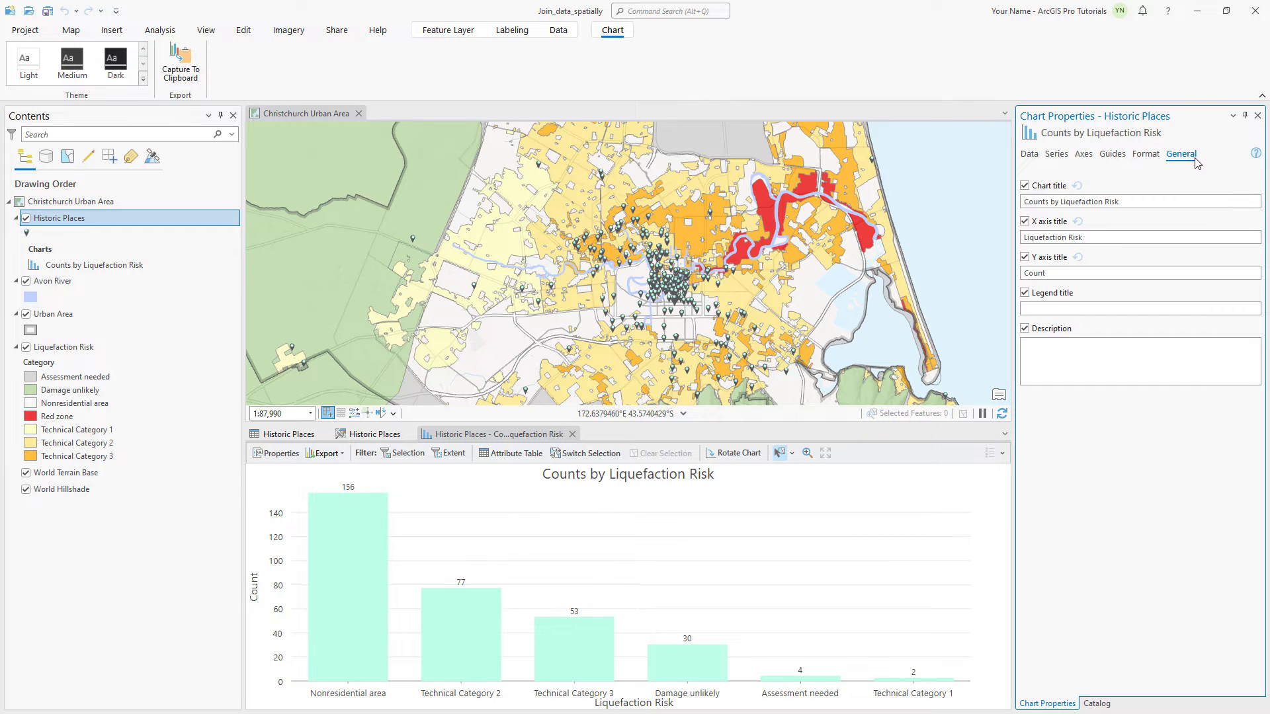
{"action": "left_click_drag", "start_coordinate": [1124, 201], "coordinate": [1016, 201]}
{"action": "type", "text": "Histo"}
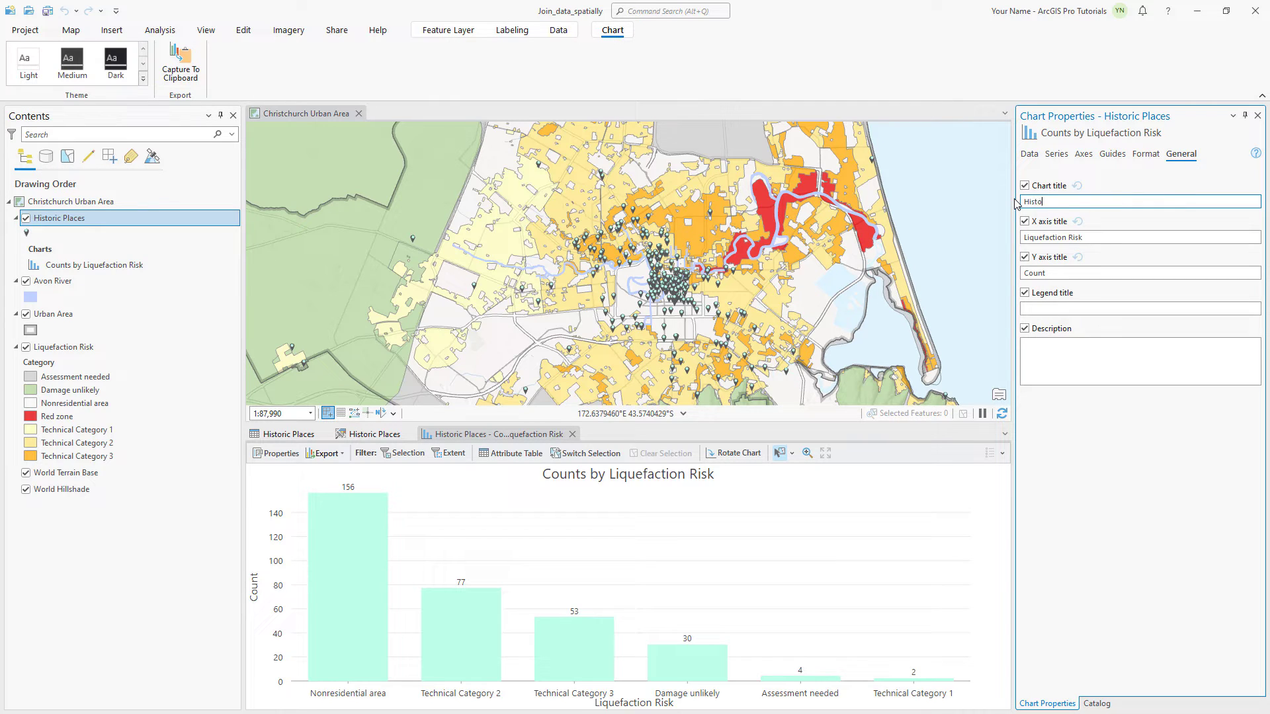
{"action": "type", "text": "ric Places by Liquefaction Risk Category"}
{"action": "key", "text": "Return"}
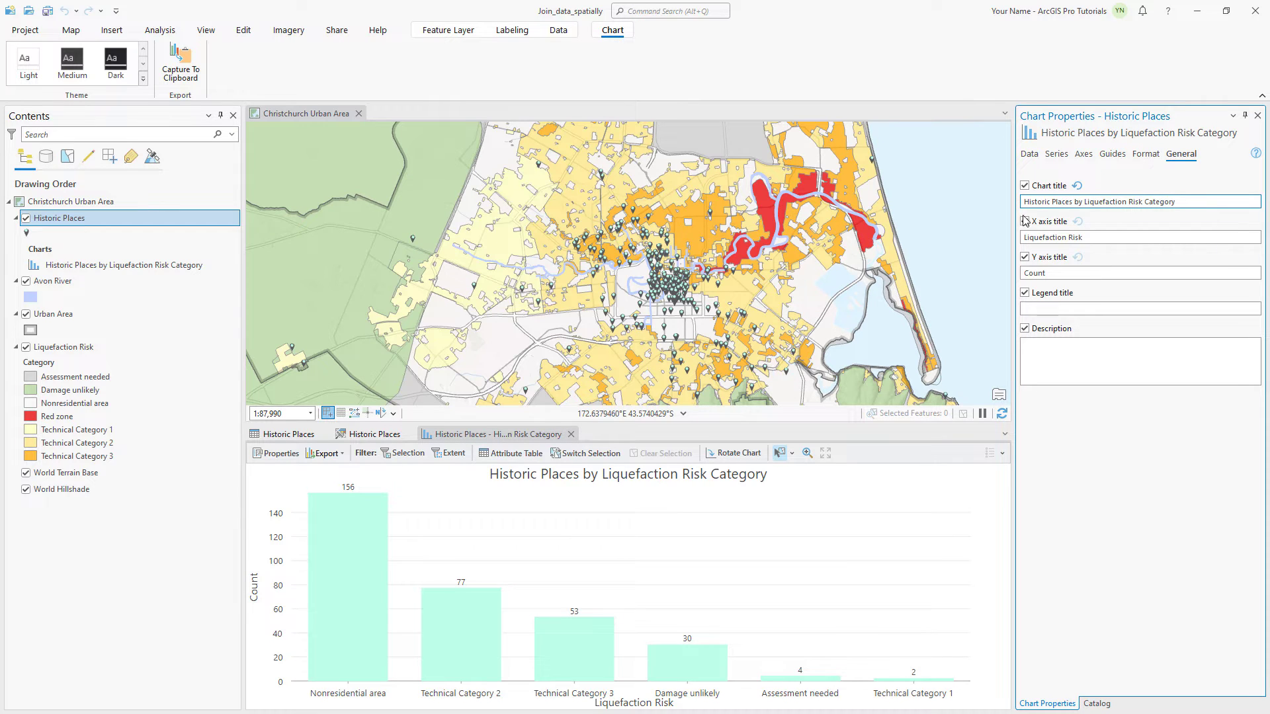
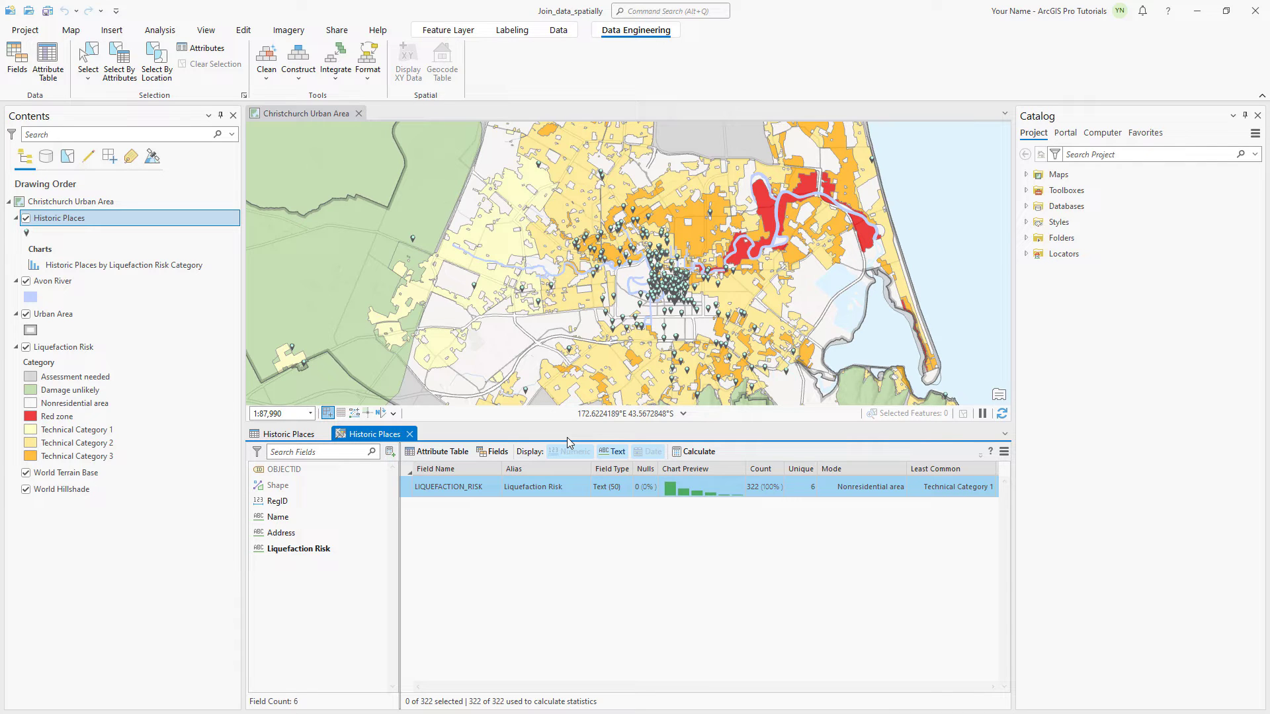
- Add Christchurch Heritage Sites.csv from the project's commondata userdata folder to the current map
{"action": "left_click", "coordinate": [1028, 239]}
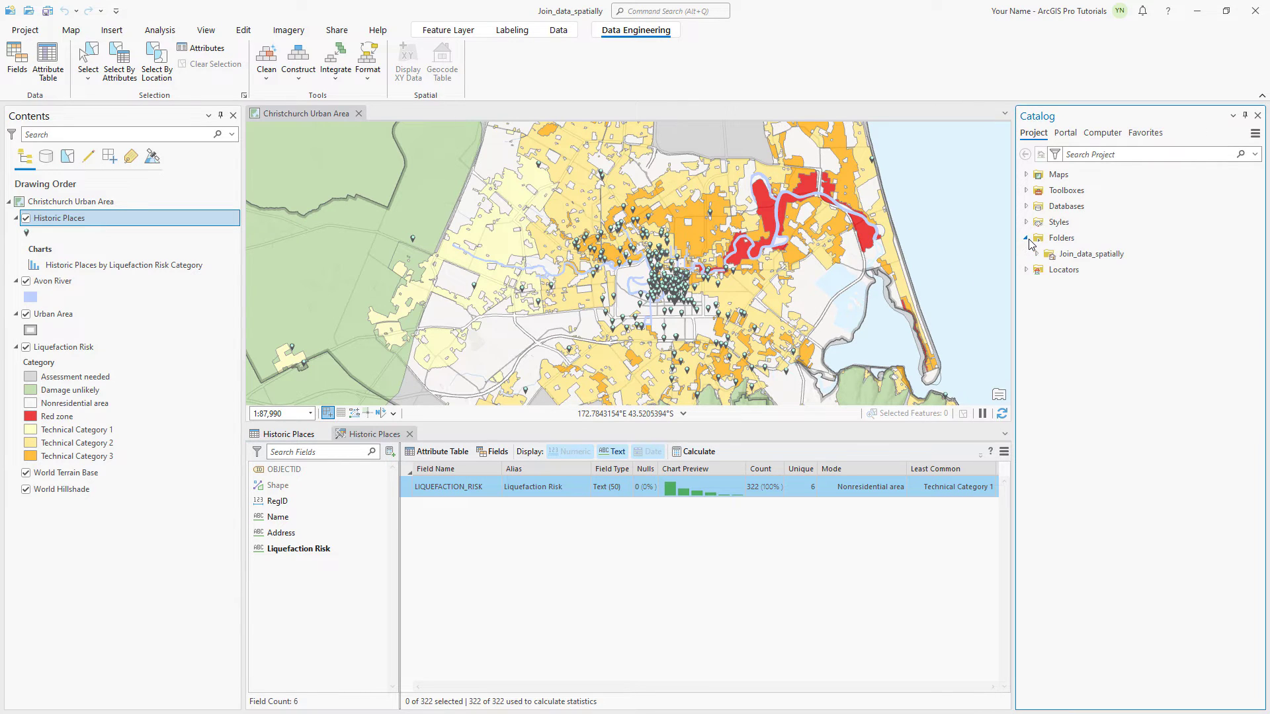
{"action": "left_click", "coordinate": [1037, 254]}
{"action": "left_click", "coordinate": [1047, 271]}
{"action": "left_click", "coordinate": [1058, 301]}
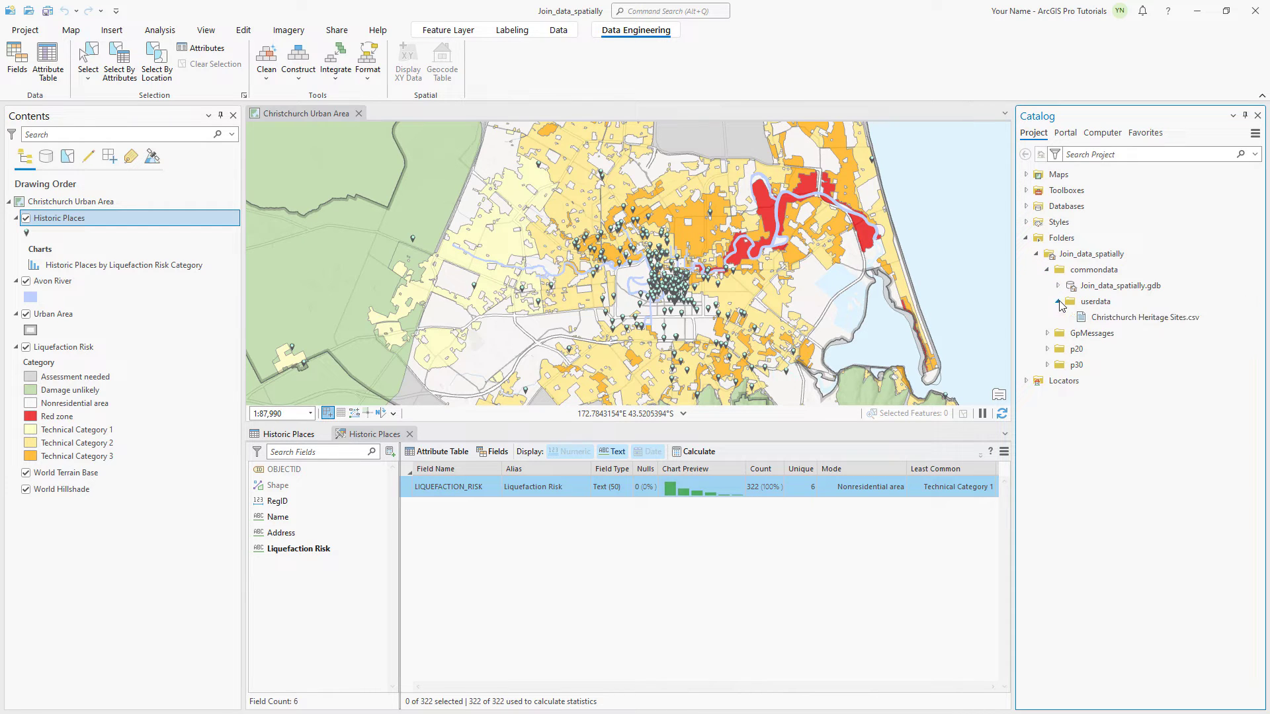
{"action": "right_click", "coordinate": [1097, 319]}
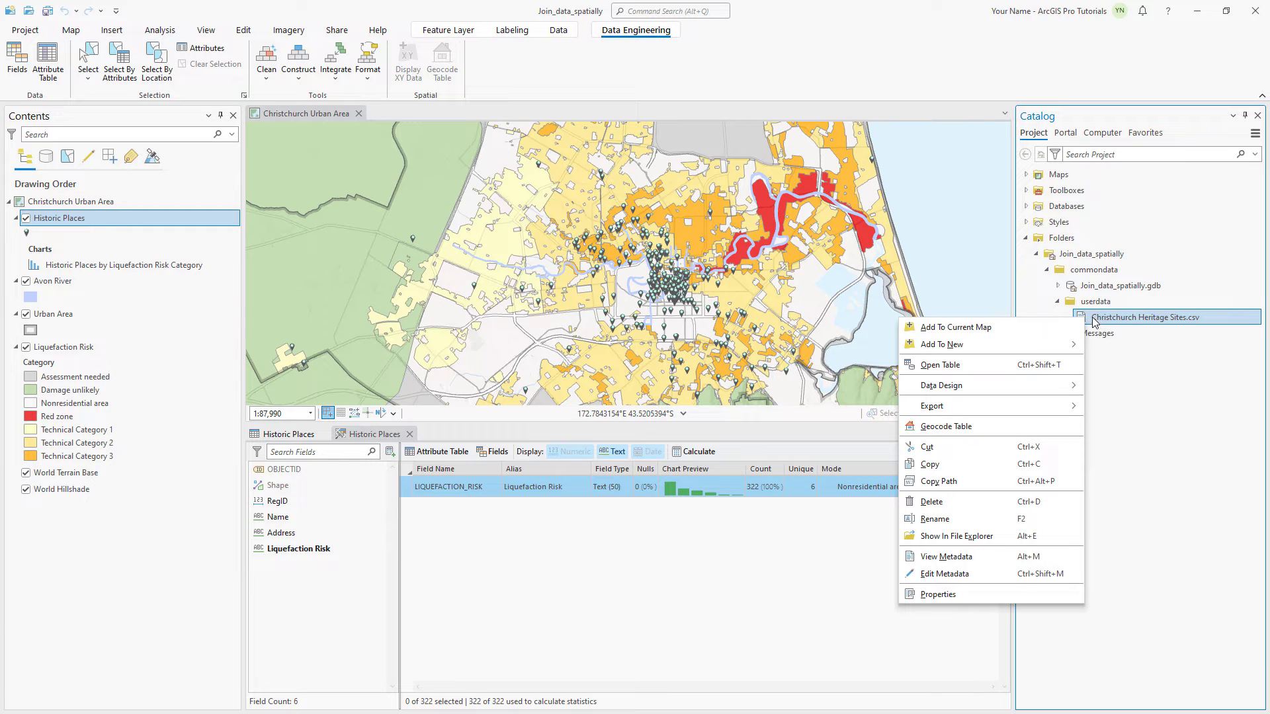
{"action": "left_click", "coordinate": [1055, 327]}
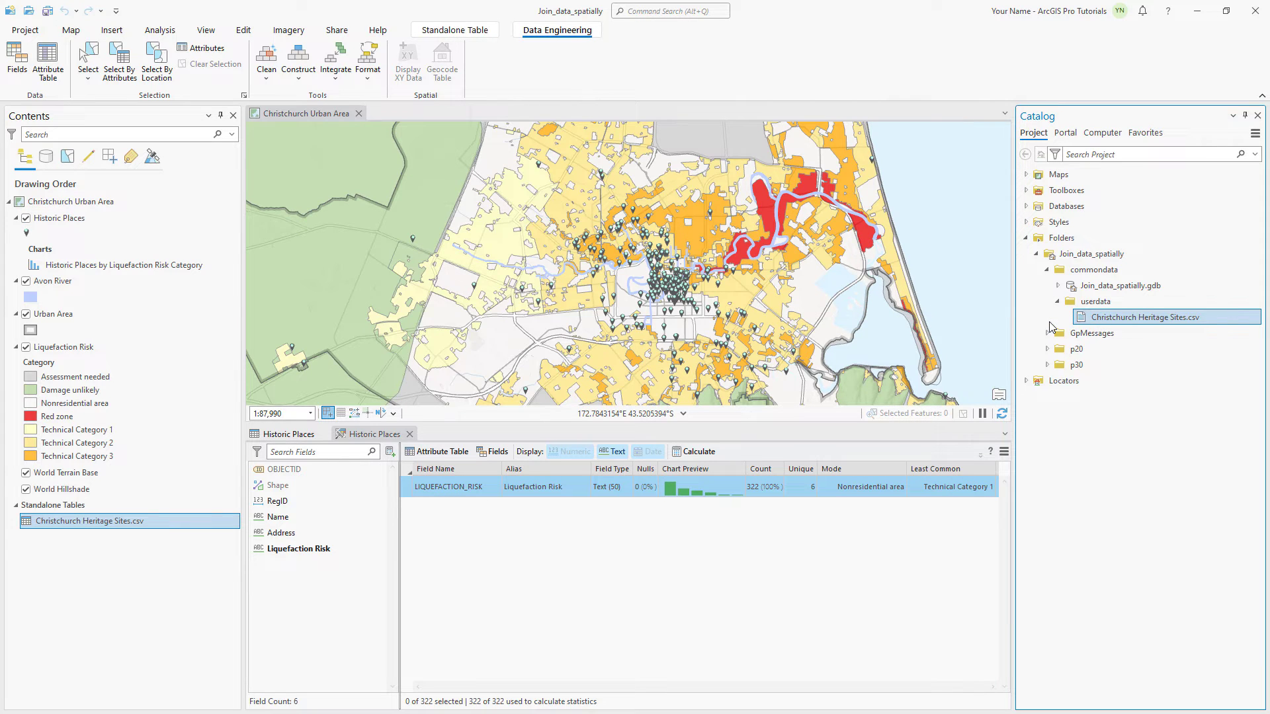
- Open the Christchurch Heritage Sites table and convert it to points with XY Table To Point, setting the output feature class to memory\Sites
{"action": "right_click", "coordinate": [153, 527]}
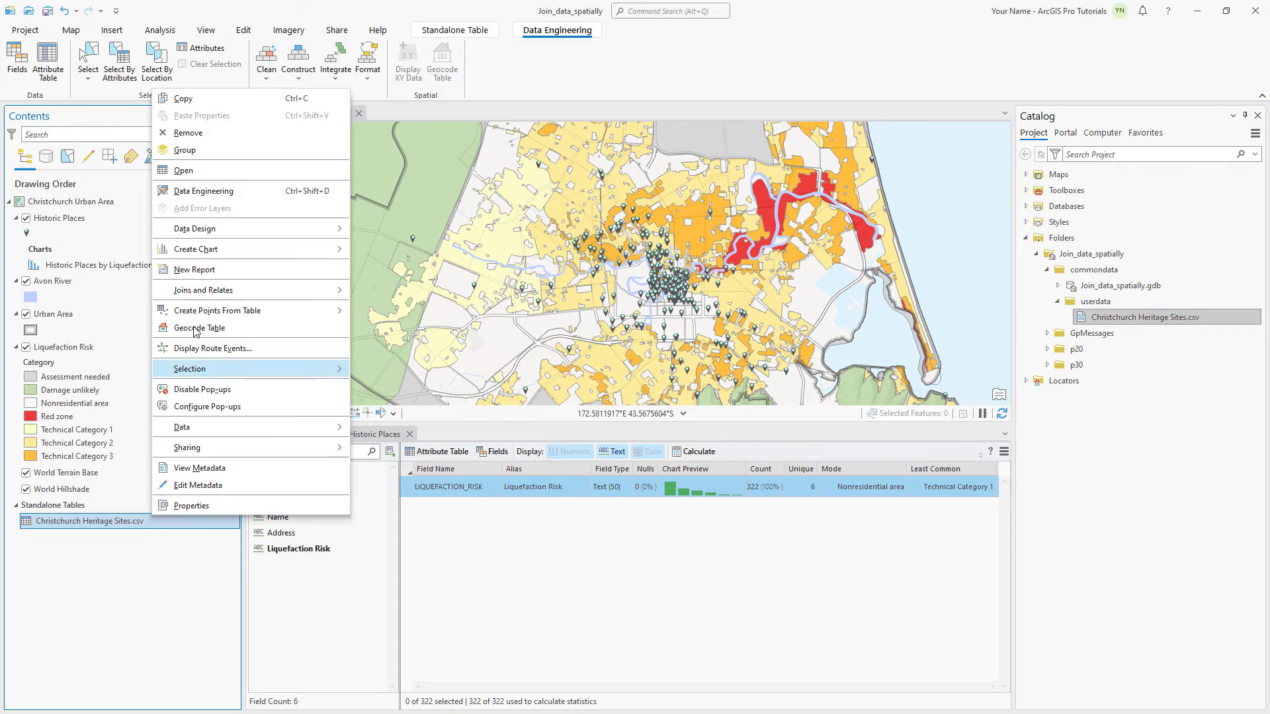
{"action": "left_click", "coordinate": [221, 173]}
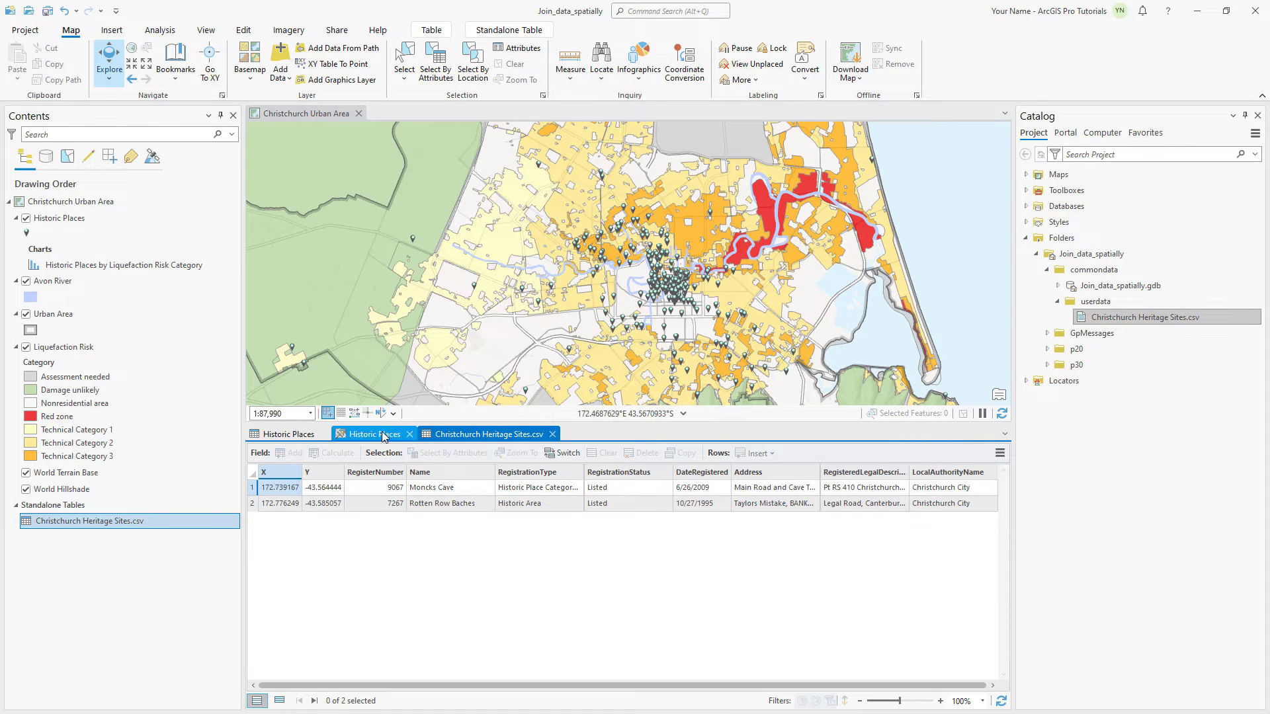
{"action": "right_click", "coordinate": [172, 521]}
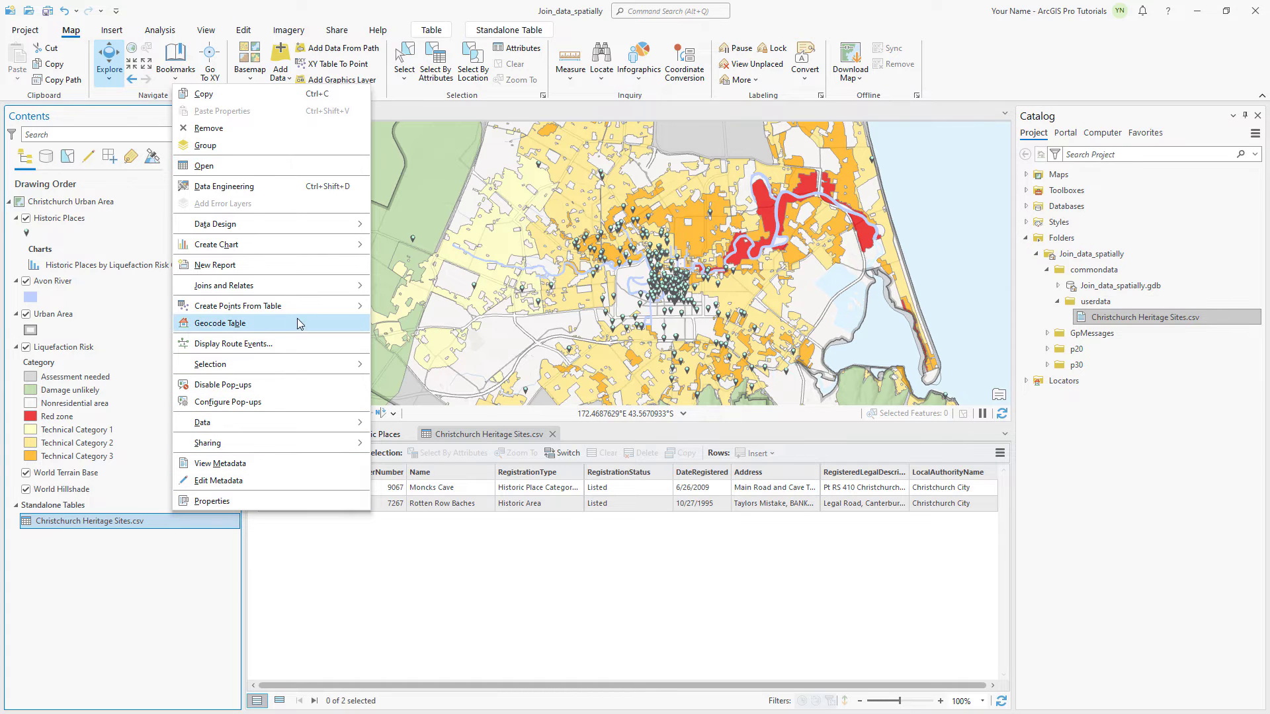
{"action": "mouse_move", "coordinate": [303, 307]}
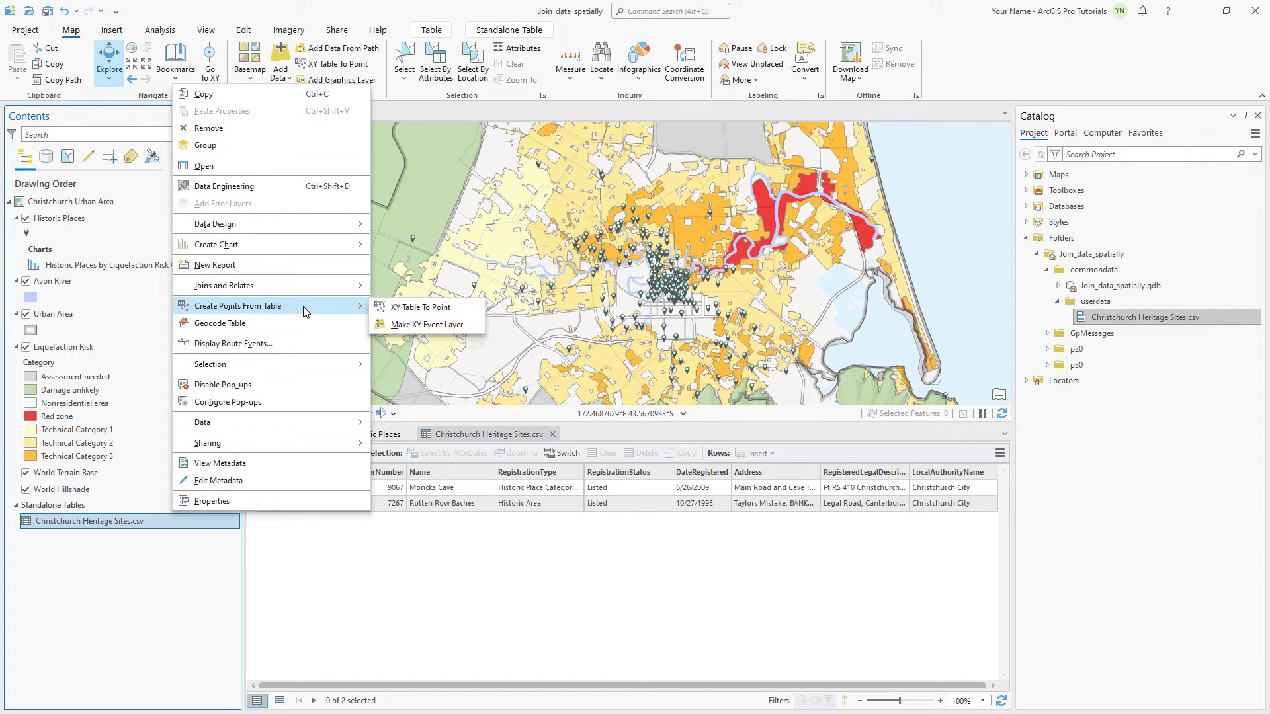
{"action": "left_click", "coordinate": [387, 309]}
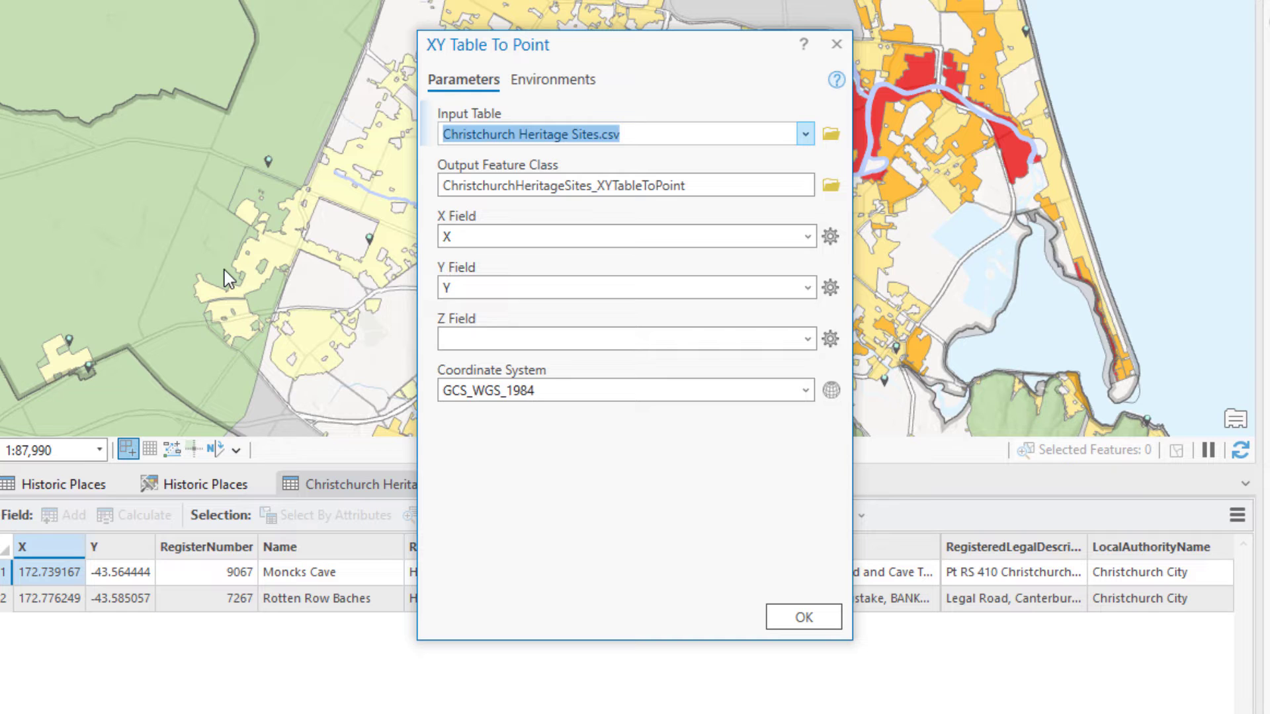
{"action": "double_click", "coordinate": [757, 185]}
{"action": "left_click_drag", "start_coordinate": [694, 189], "coordinate": [229, 208]}
{"action": "type", "text": "memory\\"}
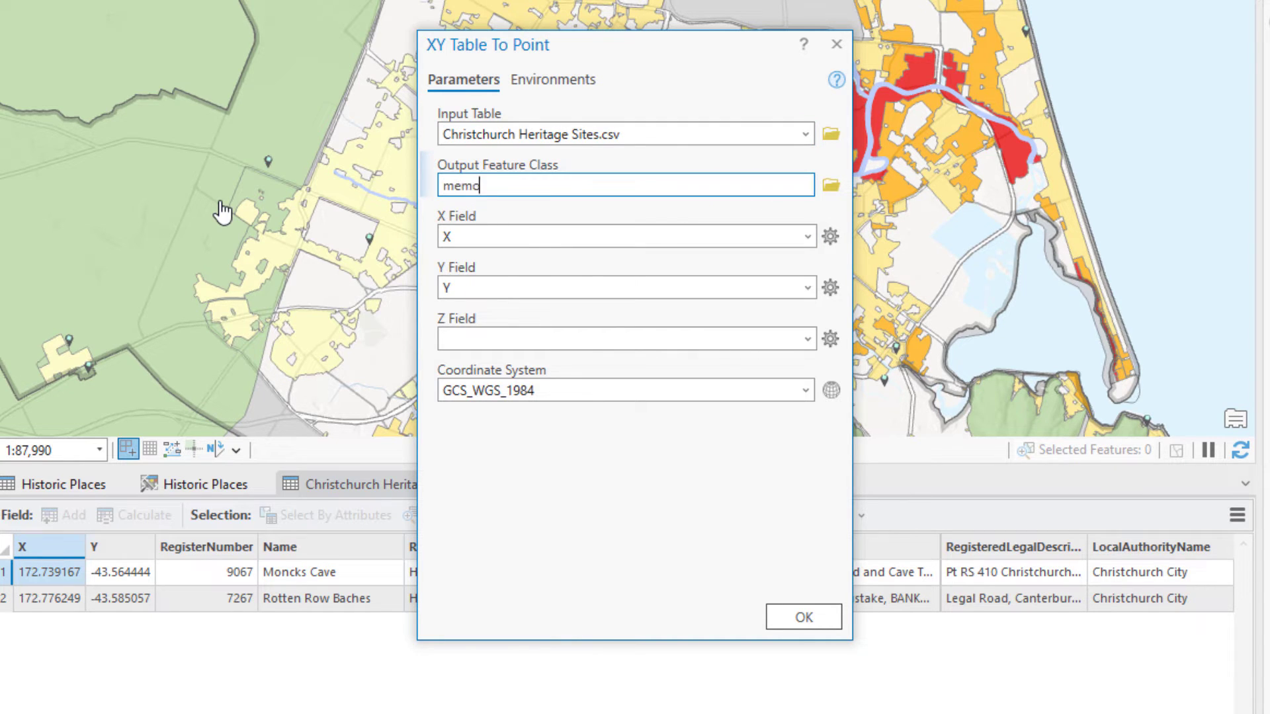
{"action": "type", "text": "Sites"}
{"action": "left_click", "coordinate": [793, 623]}
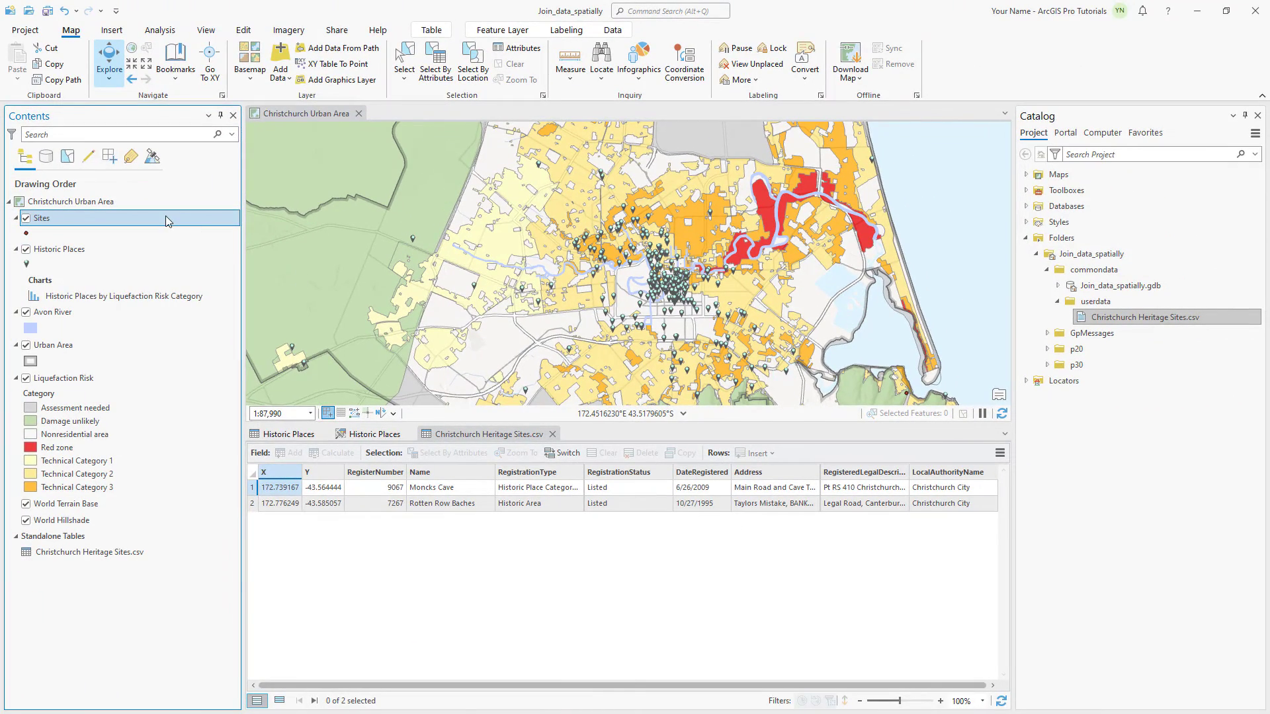
- Change the Sites layer's point symbol to the red Circle 3 and toggle the layer's visibility to check its points
{"action": "right_click", "coordinate": [51, 186]}
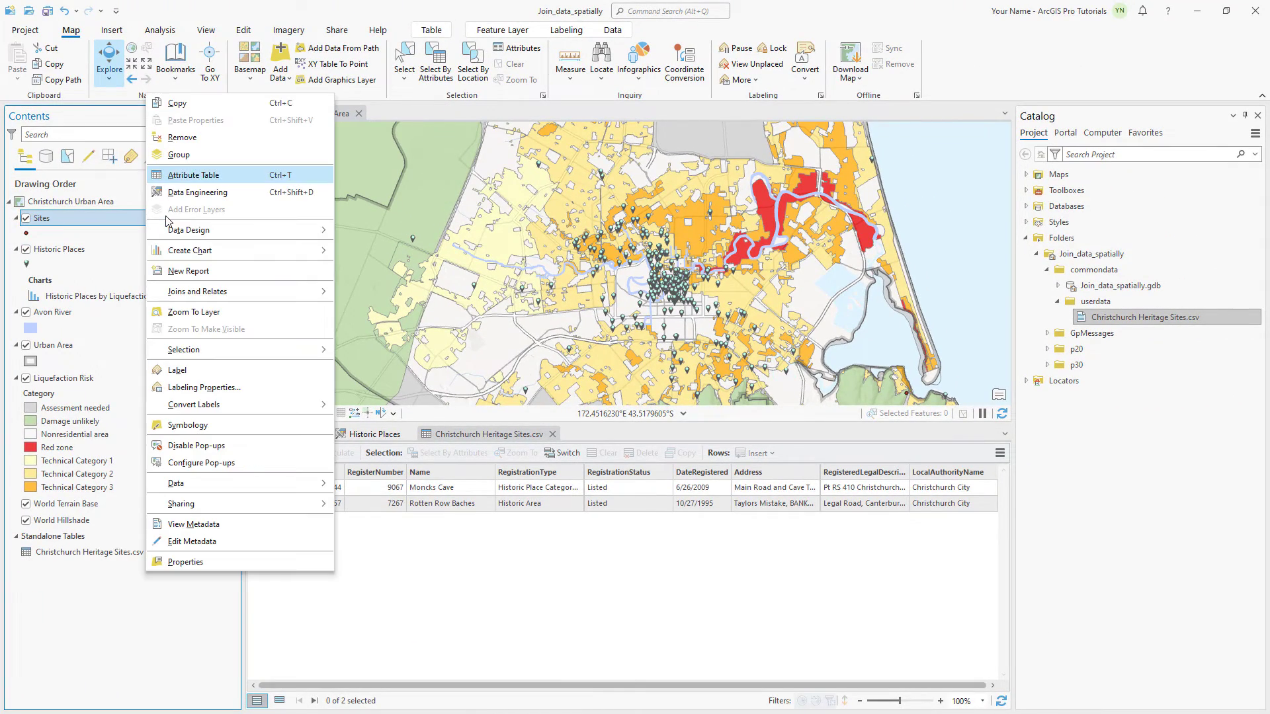
{"action": "left_click", "coordinate": [227, 311]}
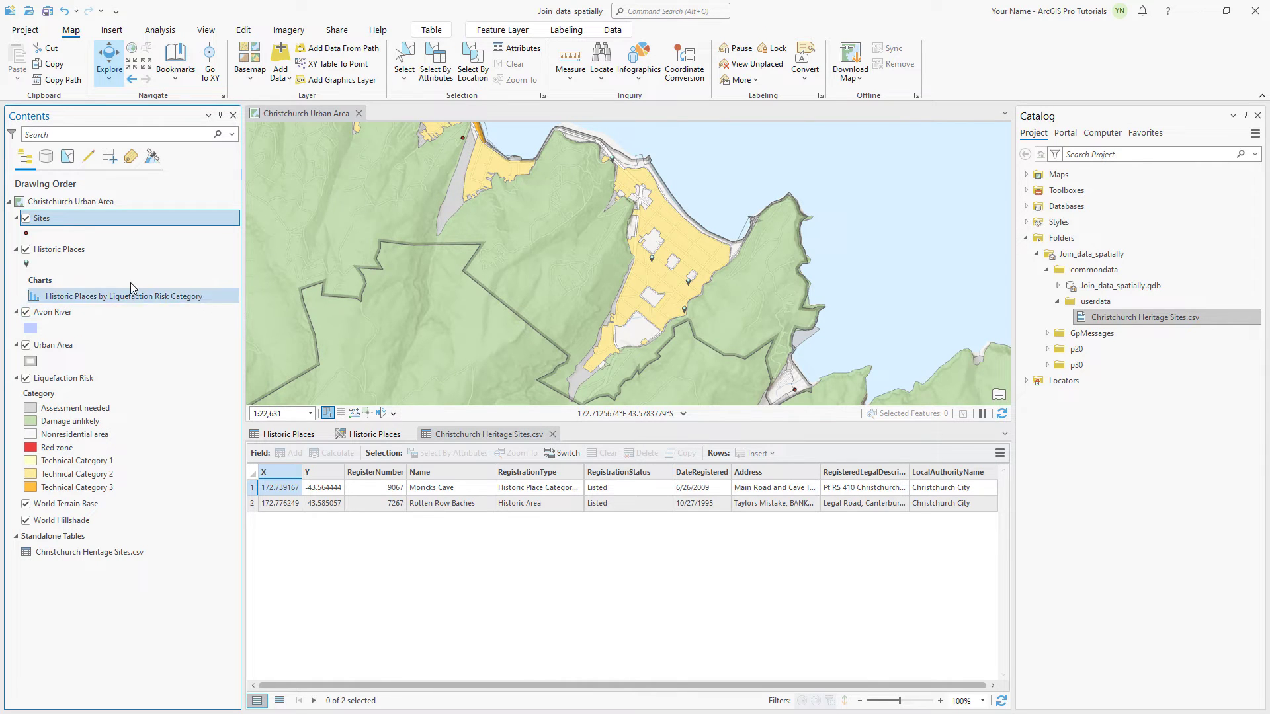
{"action": "left_click", "coordinate": [27, 234]}
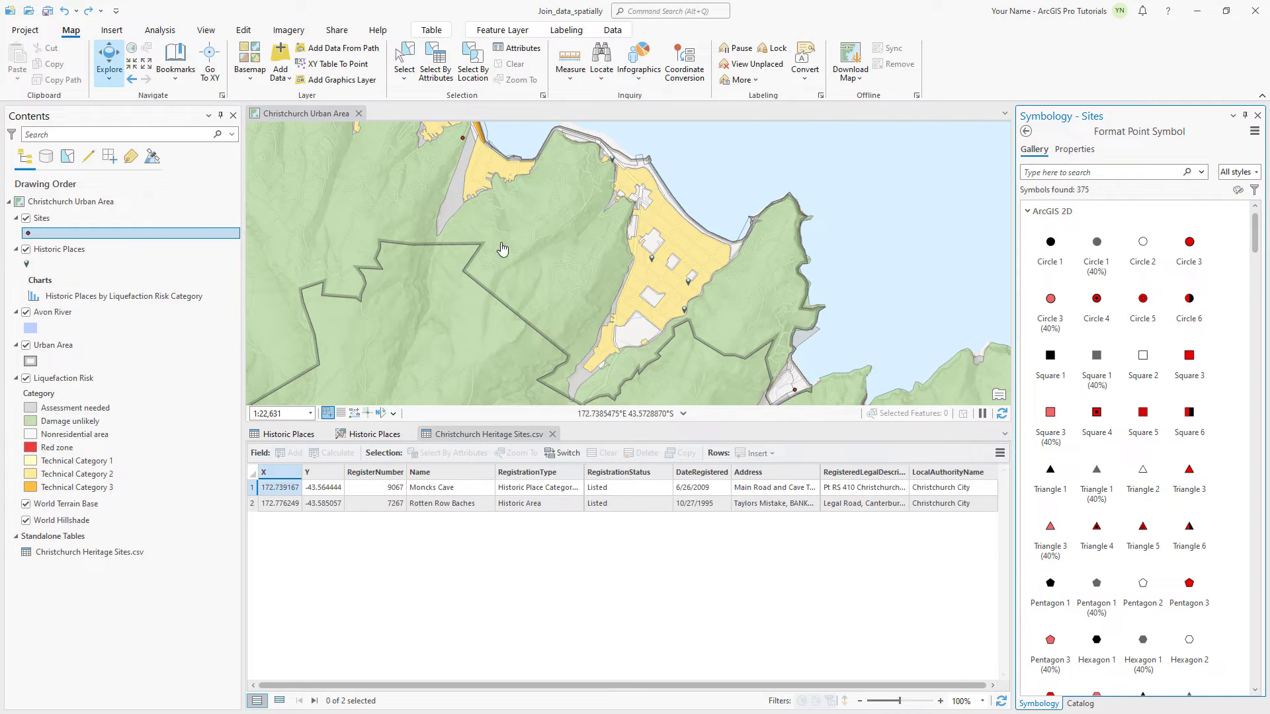
{"action": "left_click", "coordinate": [1195, 250]}
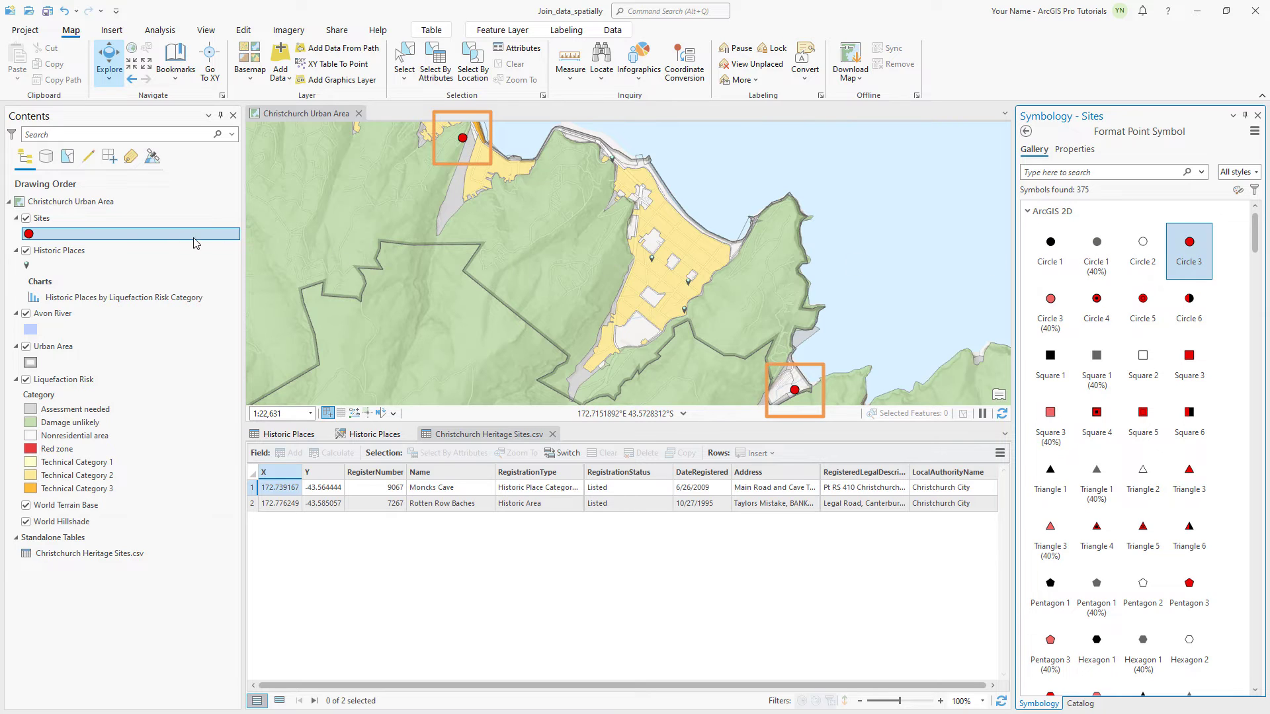
{"action": "left_click", "coordinate": [26, 219]}
{"action": "left_click", "coordinate": [27, 224]}
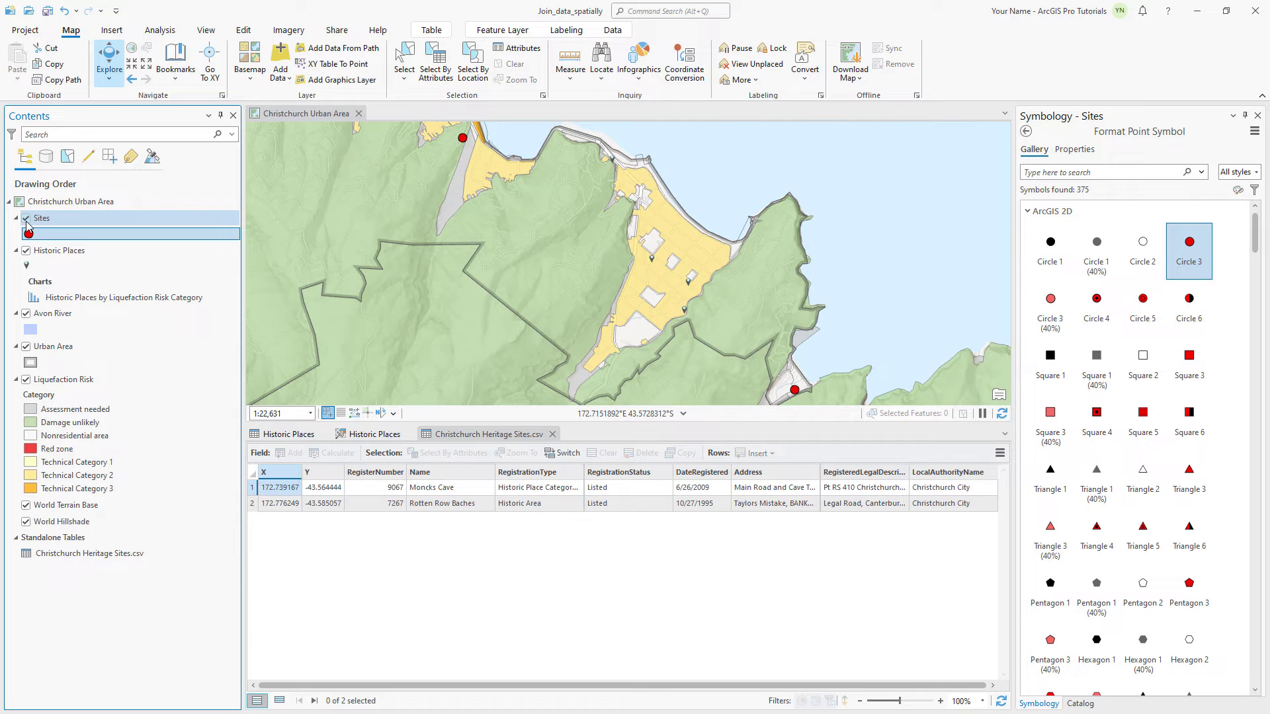
- Set up Append from the Liquefaction Risk statistics with Sites as input, Historic Places as target, and the field map reconciling field differences
{"action": "left_click", "coordinate": [362, 436]}
{"action": "right_click", "coordinate": [407, 491]}
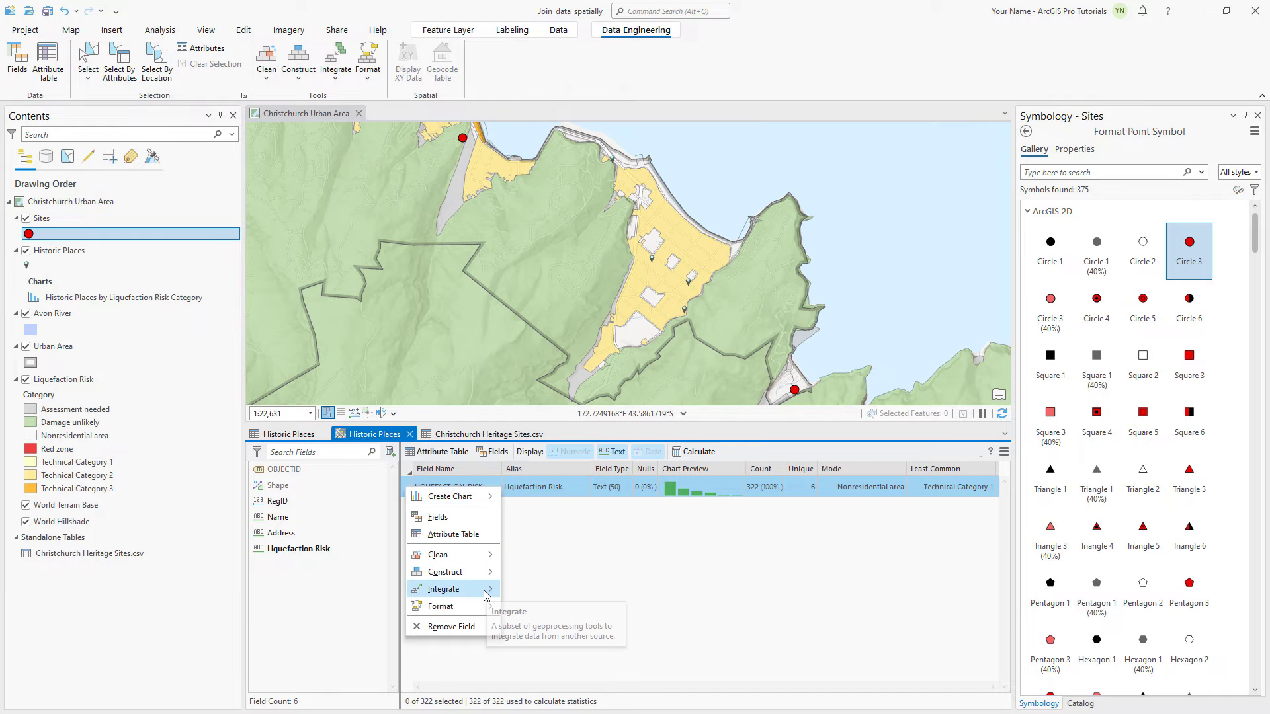
{"action": "mouse_move", "coordinate": [486, 595]}
{"action": "left_click", "coordinate": [535, 468]}
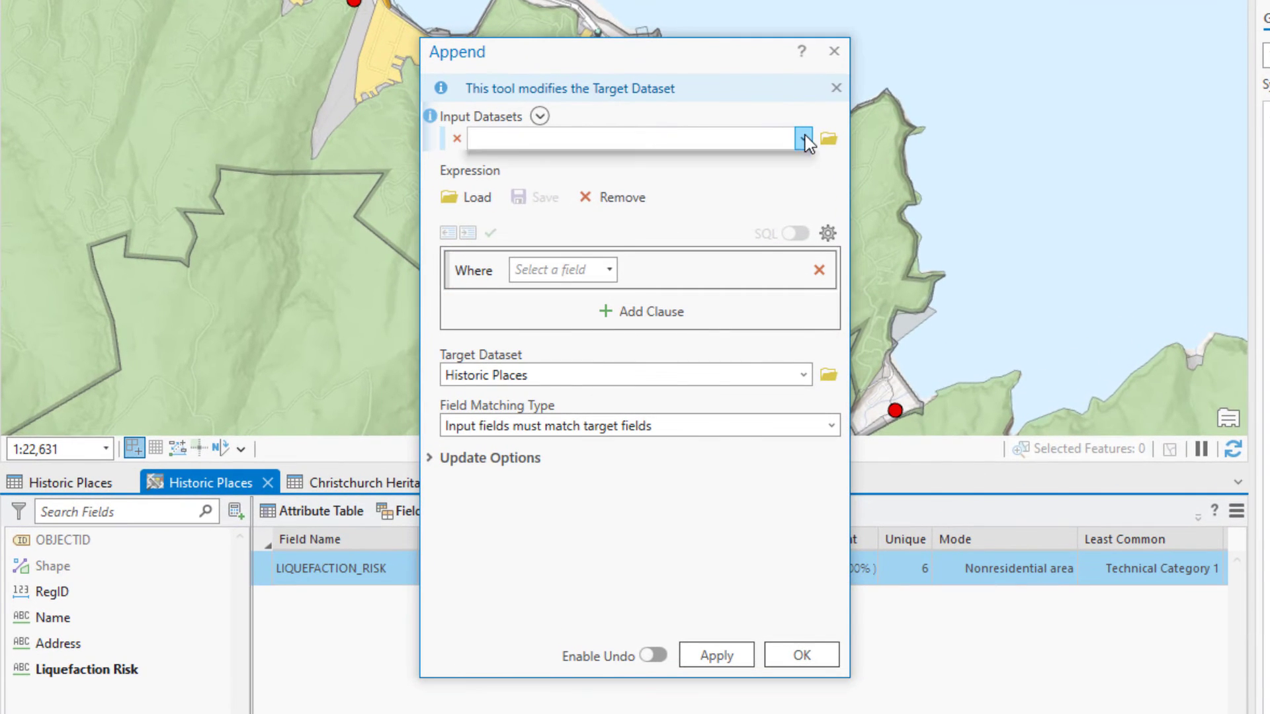
{"action": "left_click", "coordinate": [768, 184]}
{"action": "left_click", "coordinate": [757, 195]}
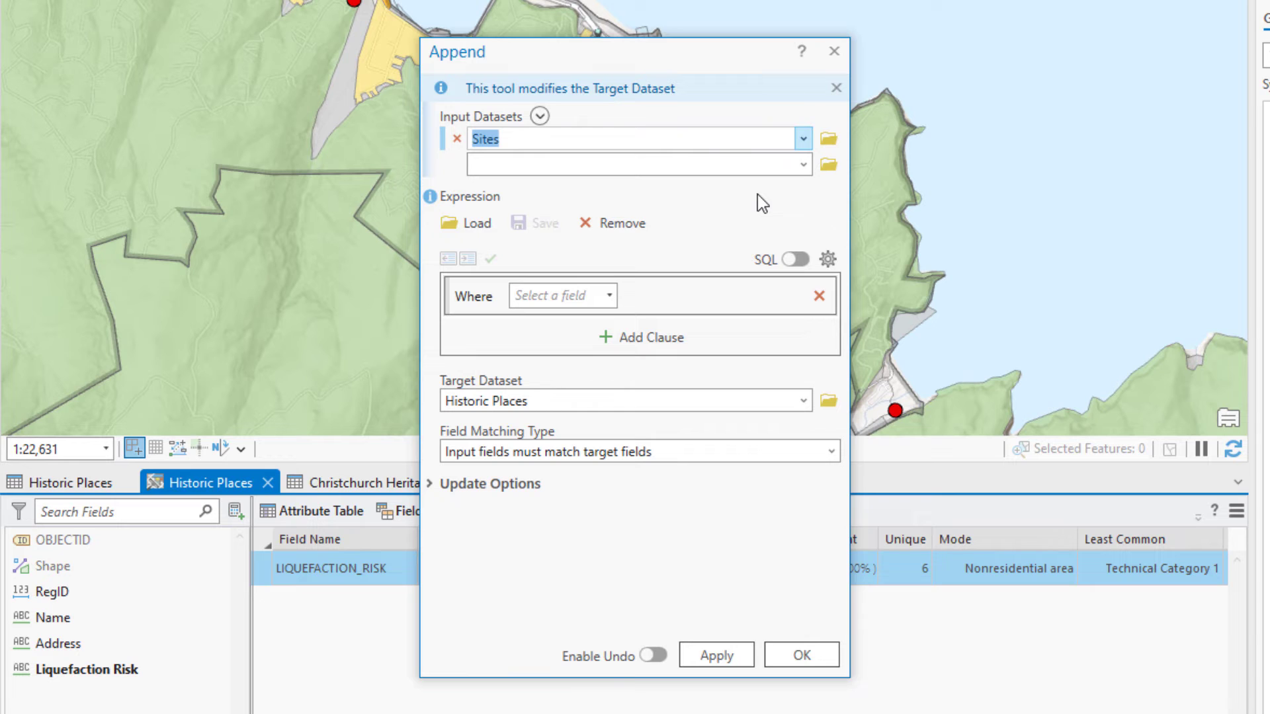
{"action": "left_click", "coordinate": [831, 452]}
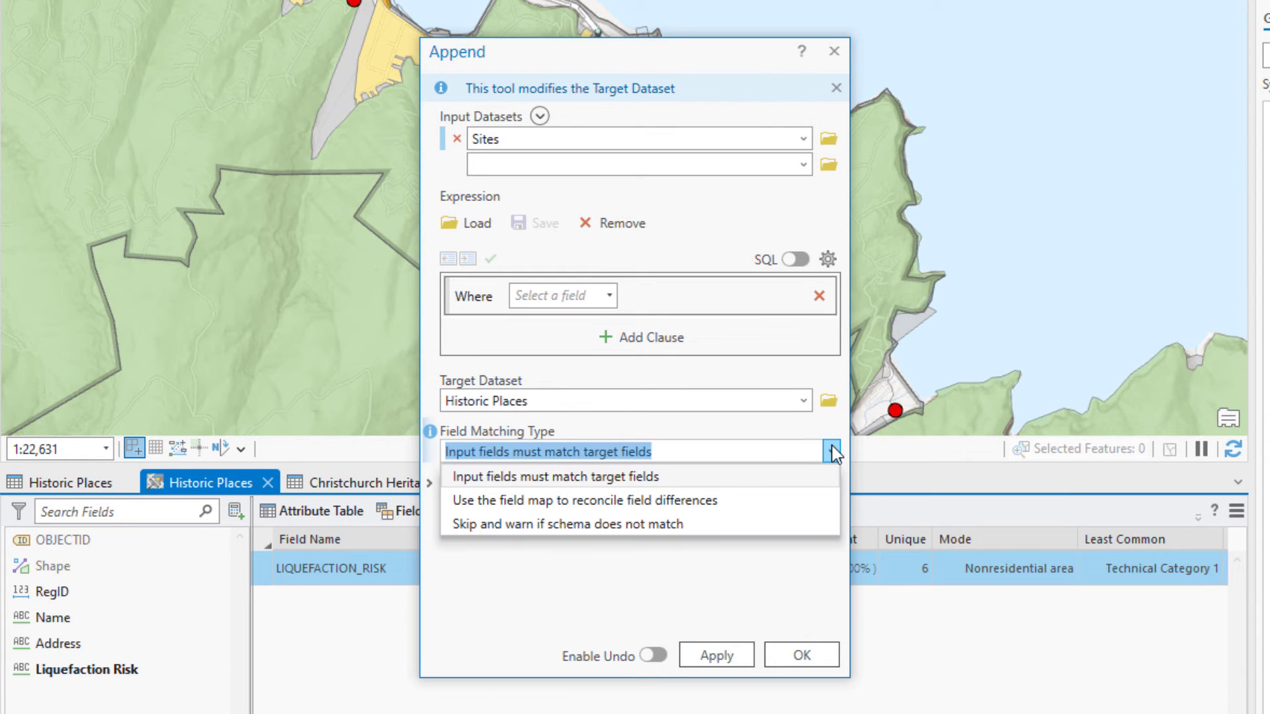
{"action": "left_click", "coordinate": [795, 499]}
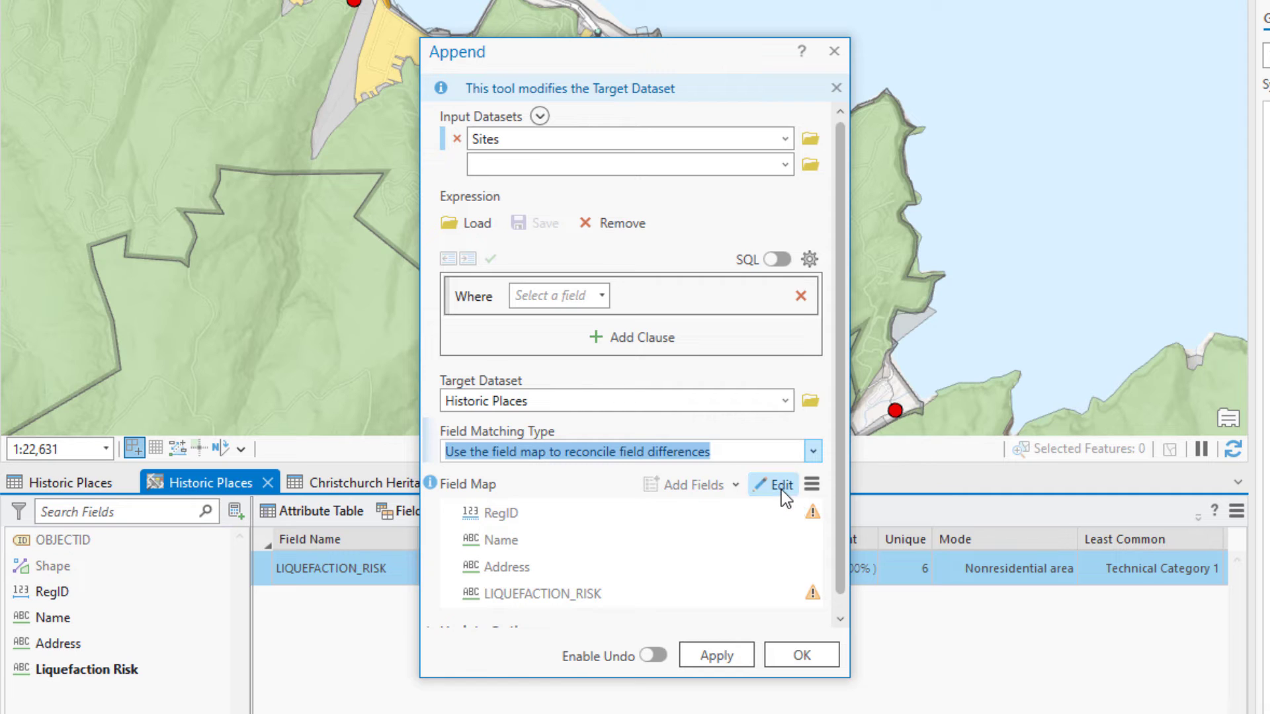
- Map the RegID target field to the RegisterNumber source field and run the Append tool
{"action": "left_click", "coordinate": [779, 488]}
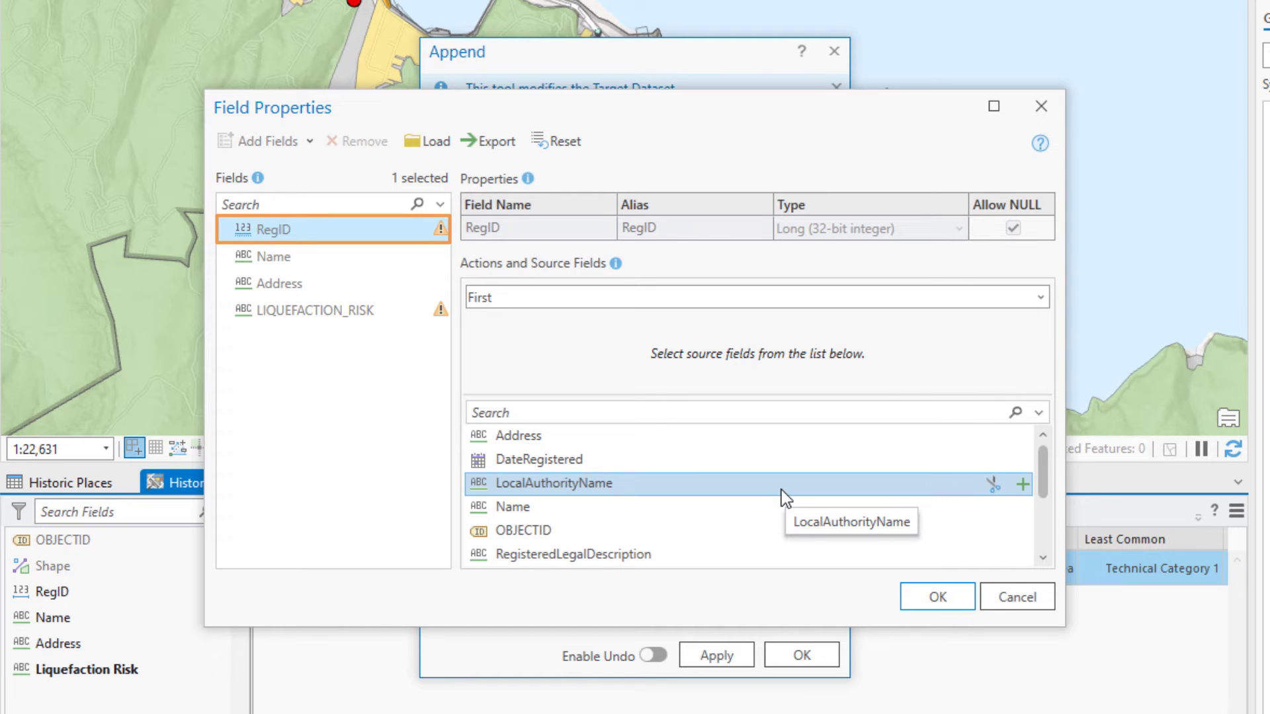
{"action": "scroll", "coordinate": [780, 490], "scroll_direction": "down", "scroll_amount": 1}
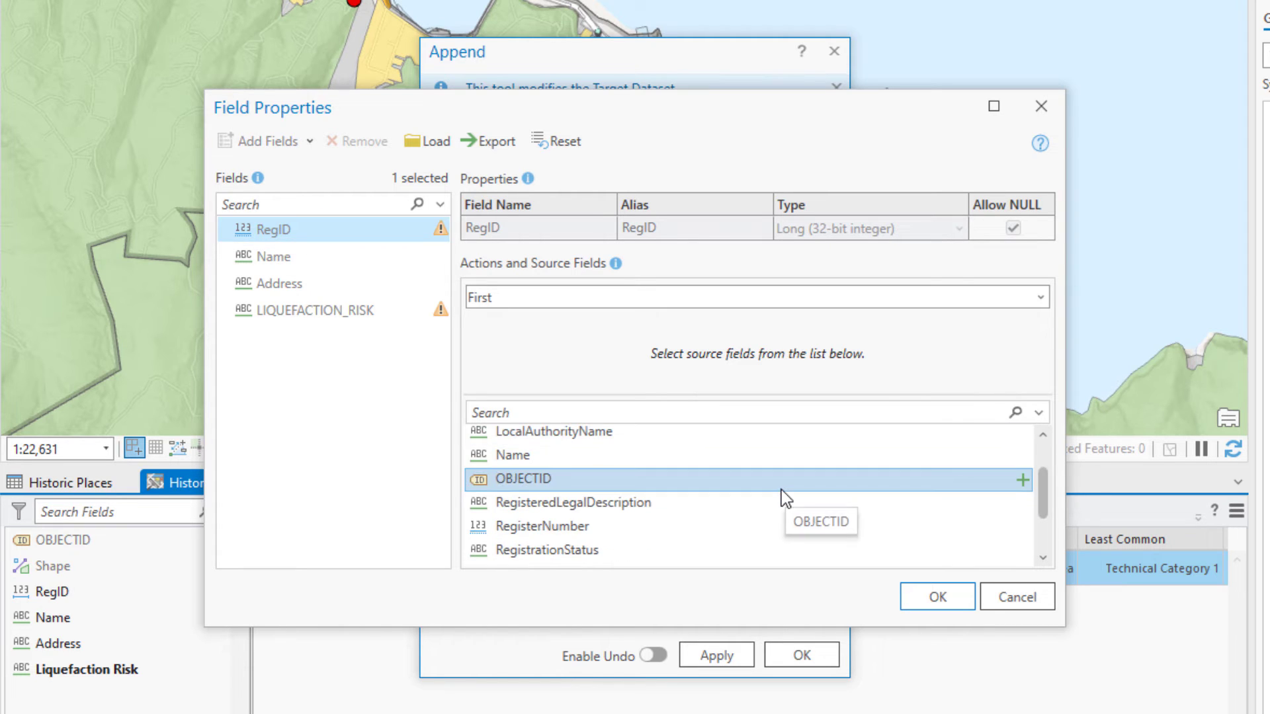
{"action": "left_click", "coordinate": [772, 526]}
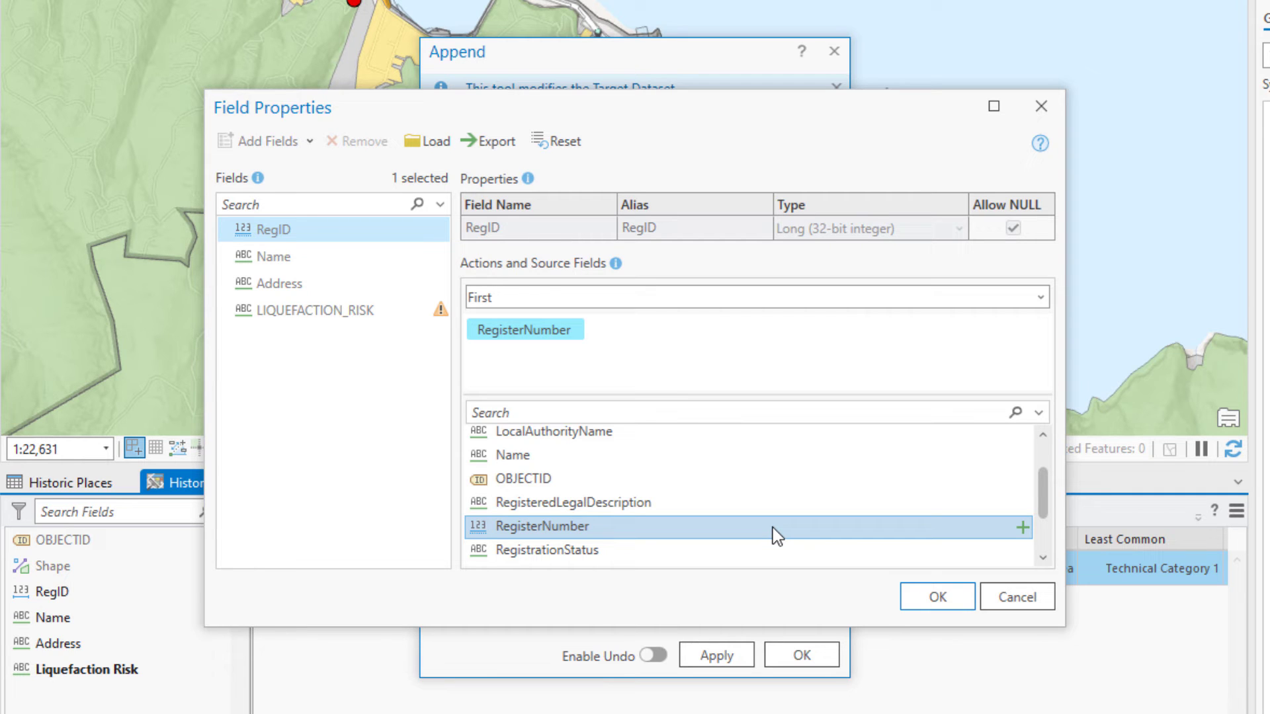
{"action": "left_click", "coordinate": [903, 596]}
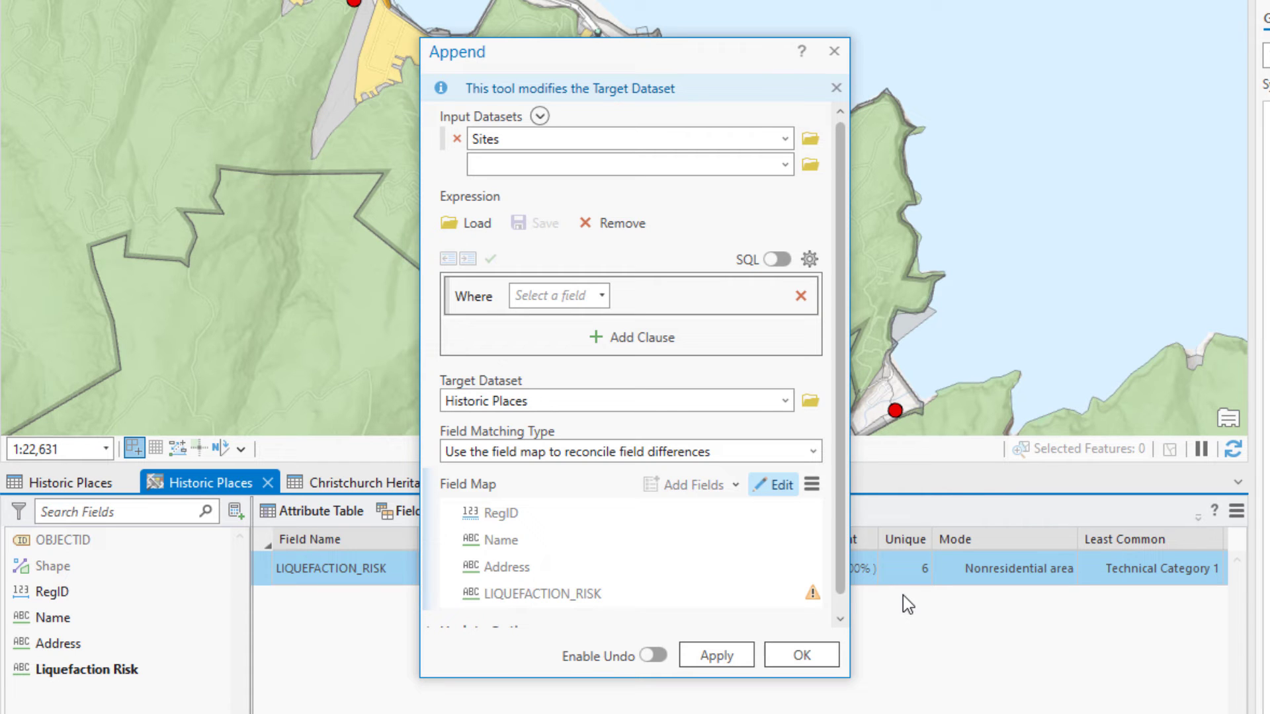
{"action": "left_click", "coordinate": [817, 656]}
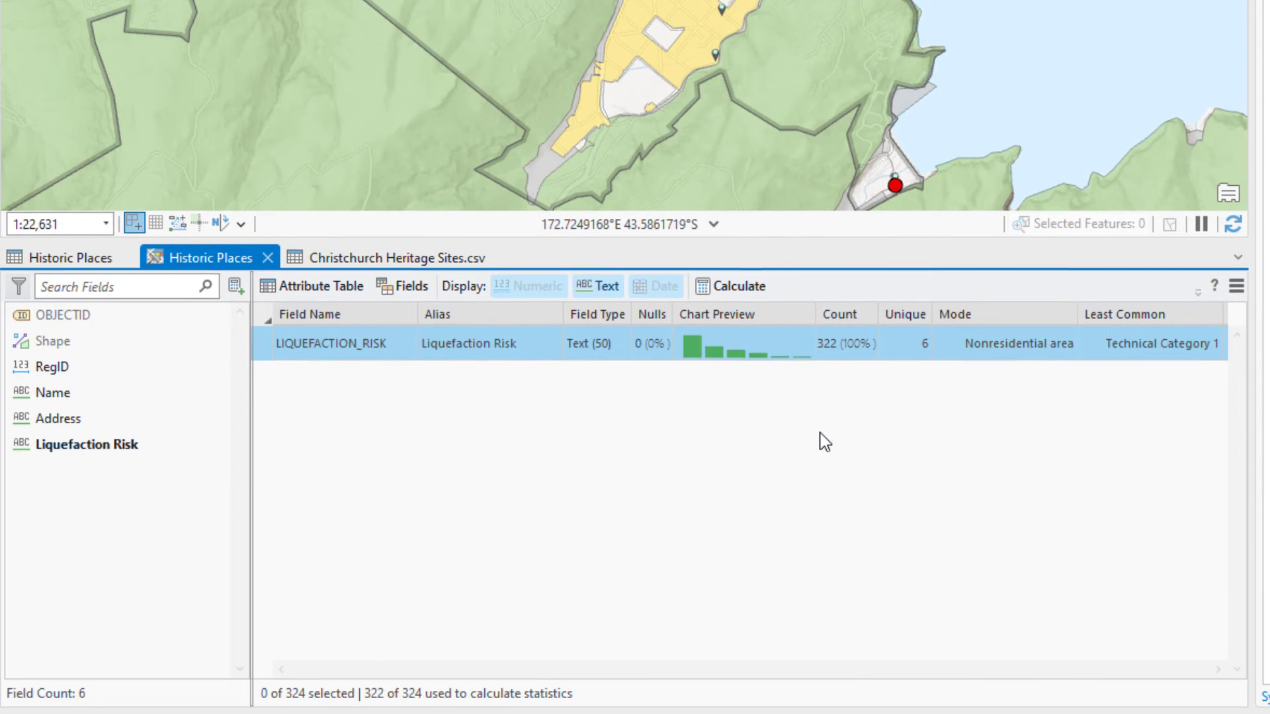
- Check the last records of the Historic Places attribute table, and remove the Sites layer from the map
{"action": "left_click", "coordinate": [84, 258]}
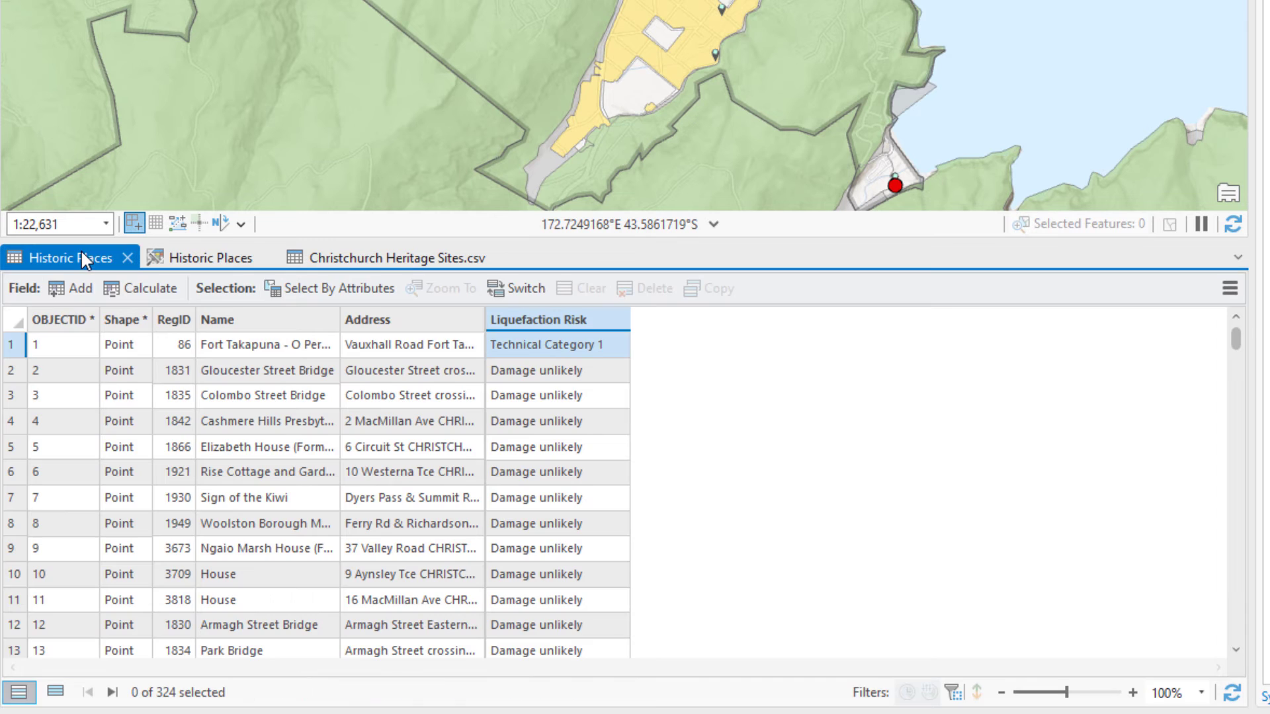
{"action": "left_click", "coordinate": [112, 693]}
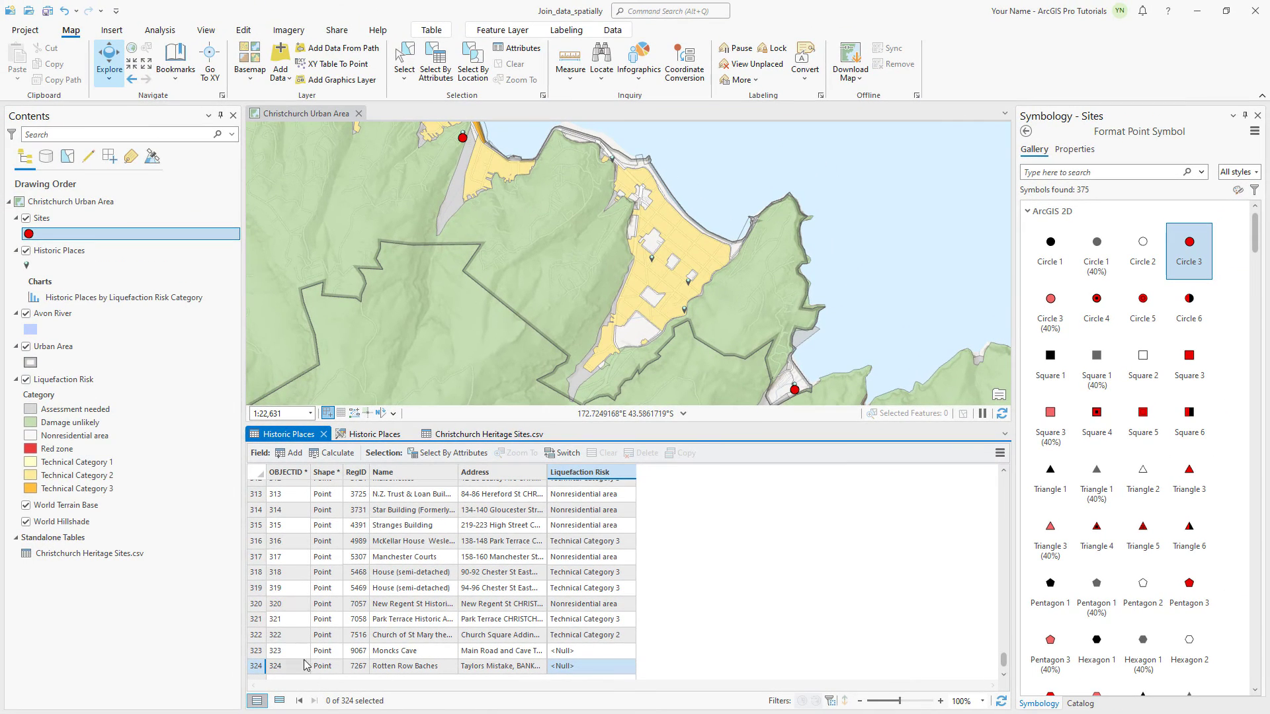
{"action": "left_click", "coordinate": [26, 218]}
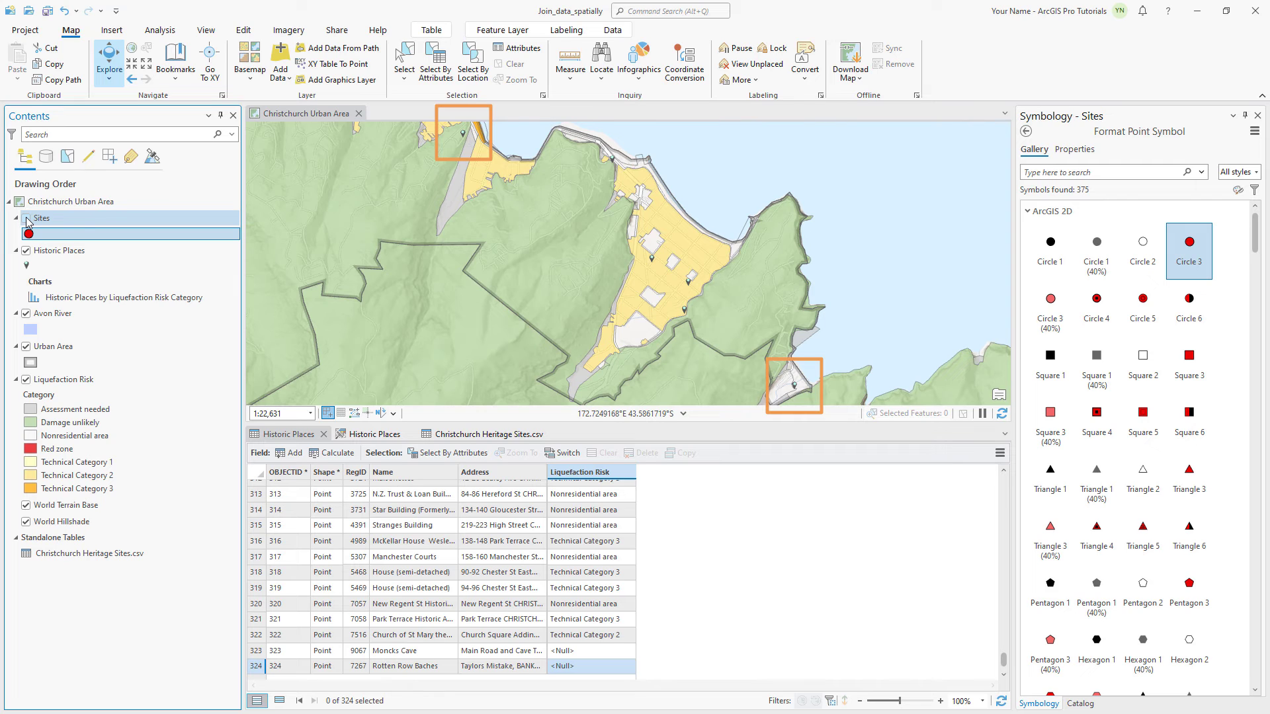
{"action": "left_click", "coordinate": [47, 221]}
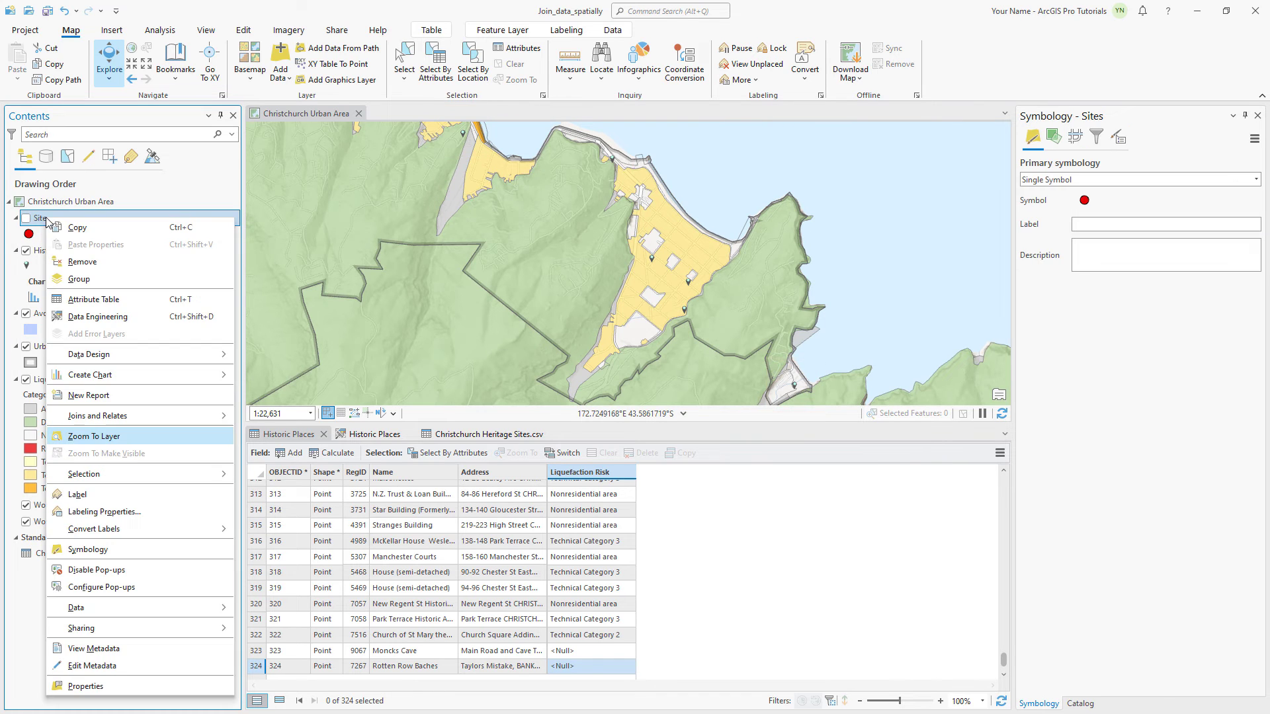
{"action": "left_click", "coordinate": [90, 262]}
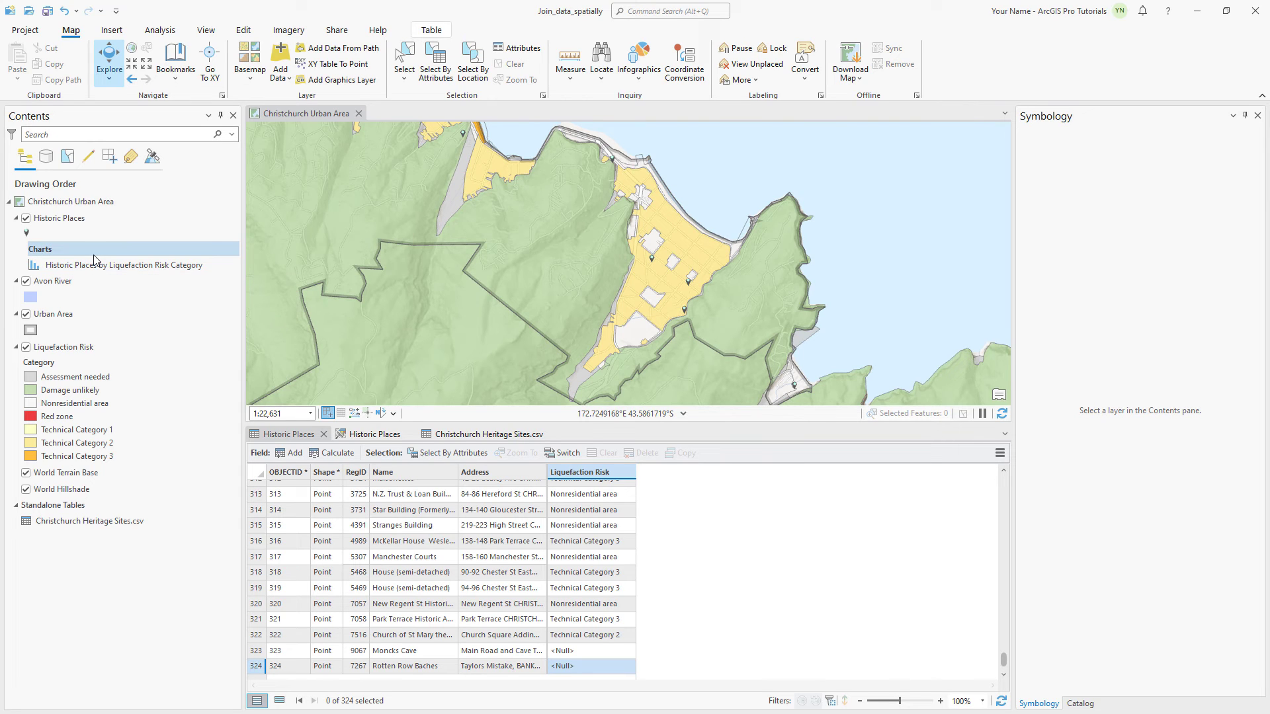
- Set Explore to report visible layers and view the pop-ups of the Moncks Cave and Rotten Row Baches points
{"action": "left_click", "coordinate": [109, 80]}
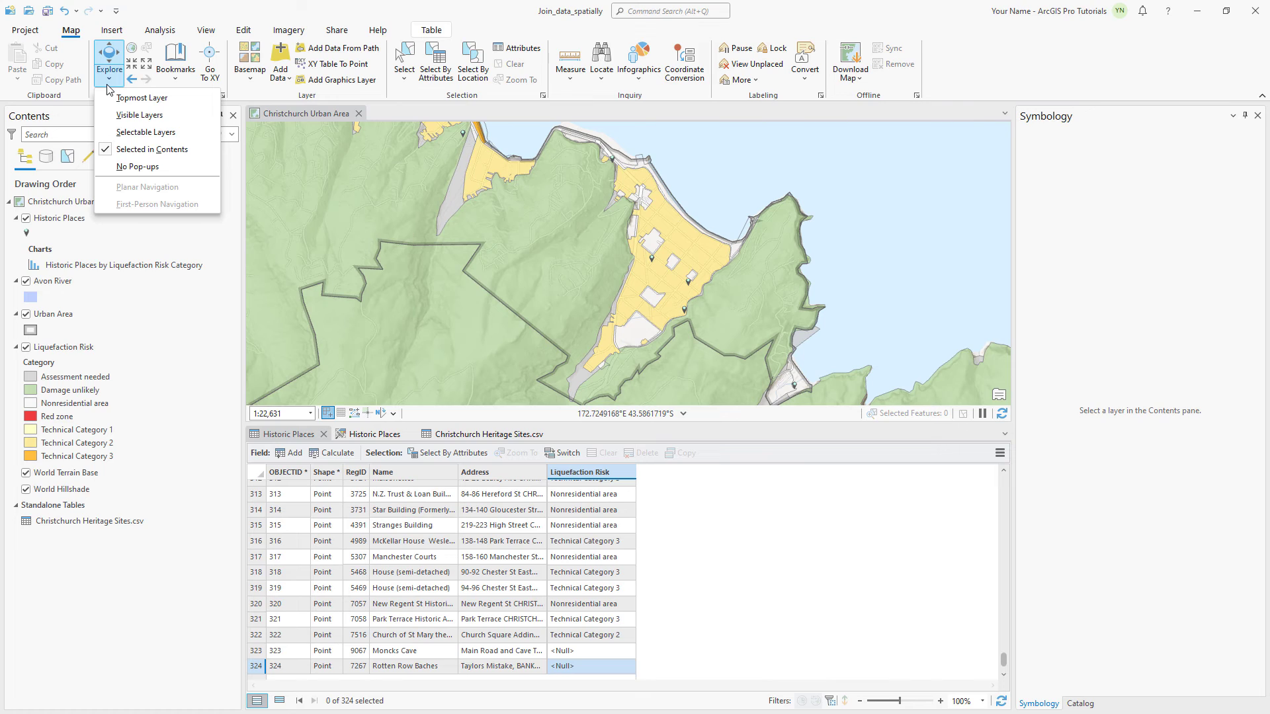
{"action": "left_click", "coordinate": [135, 113]}
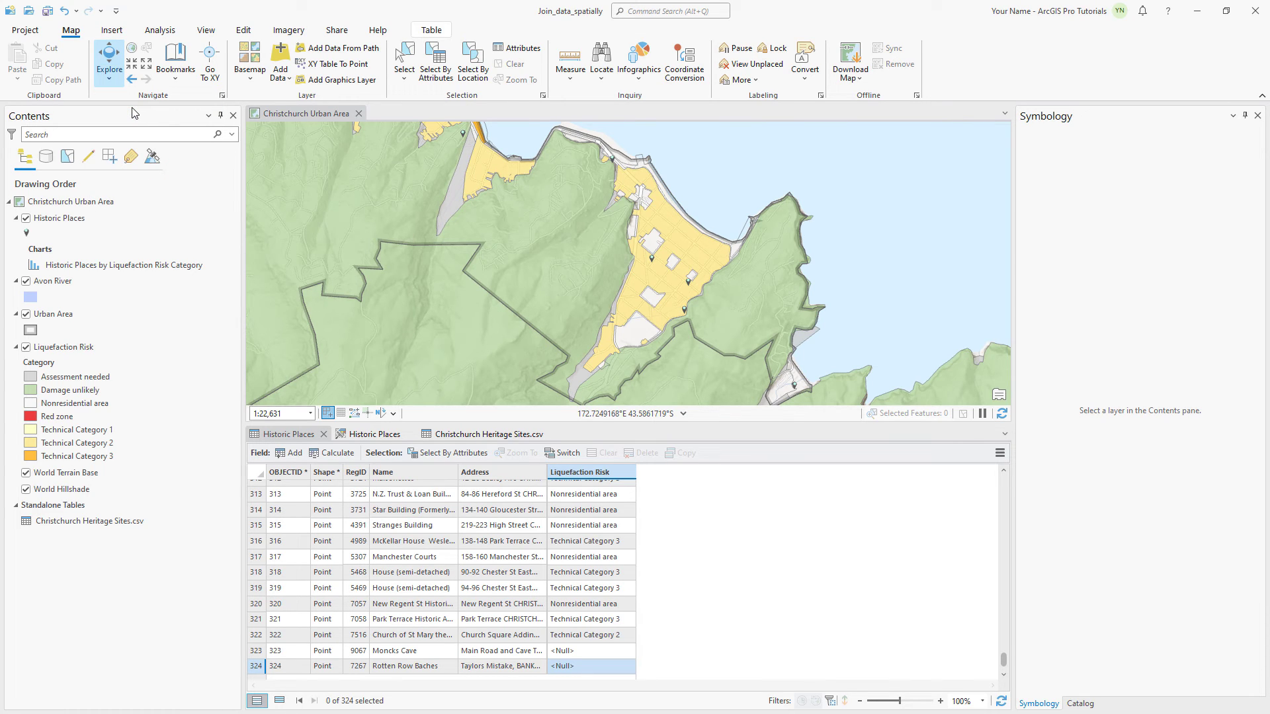
{"action": "left_click", "coordinate": [464, 139]}
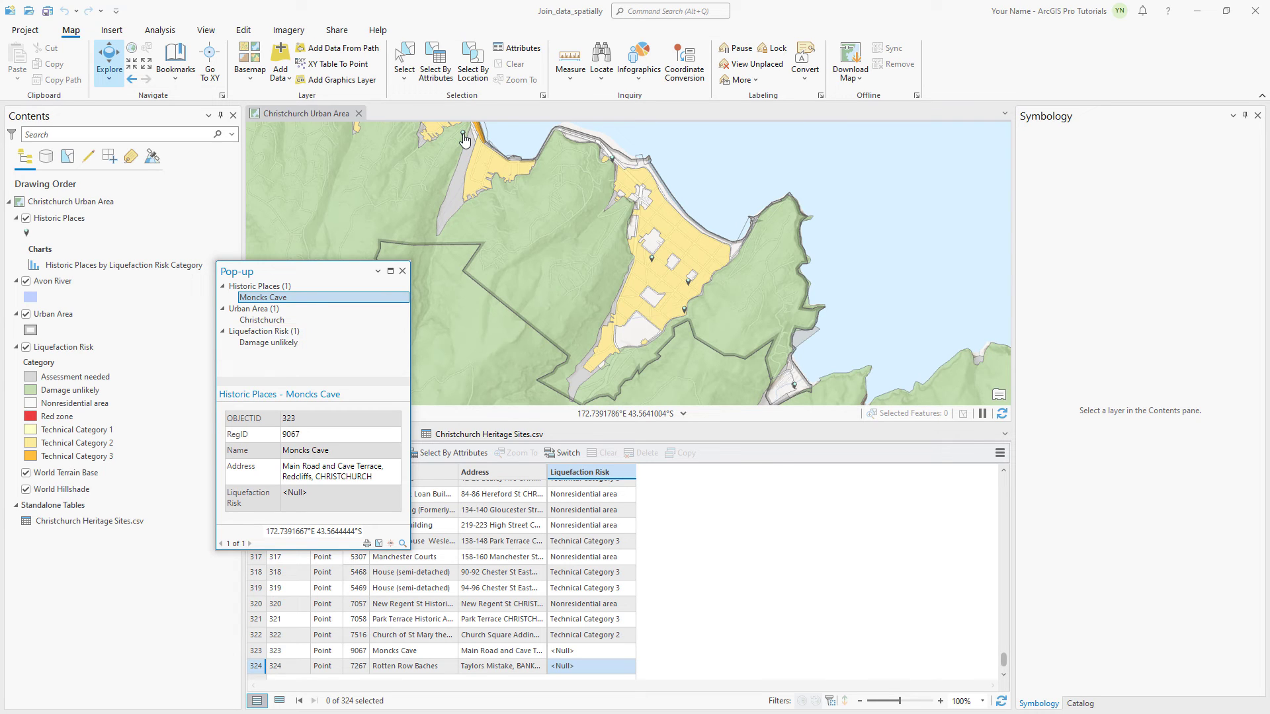
{"action": "left_click", "coordinate": [794, 387]}
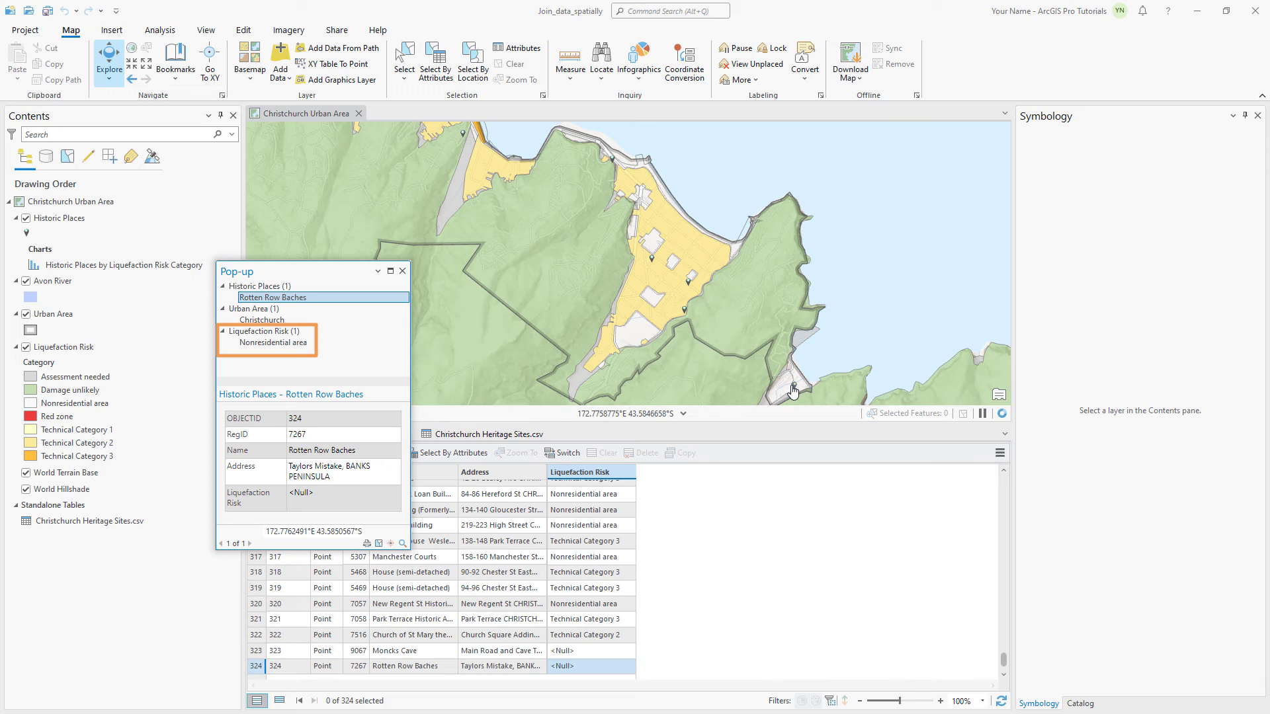
{"action": "left_click", "coordinate": [402, 271]}
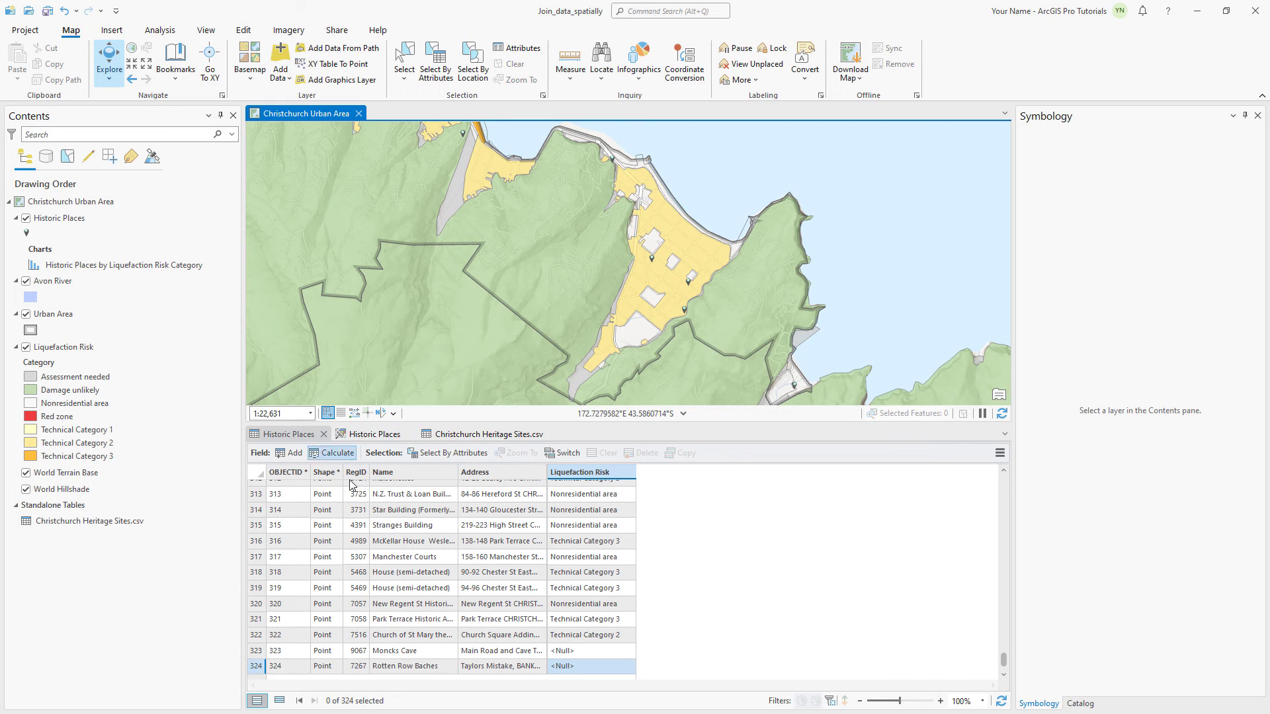
- Use Calculate Field on only the Moncks Cave record to set its Liquefaction Risk to "Damage unlikely"
{"action": "left_click", "coordinate": [256, 652]}
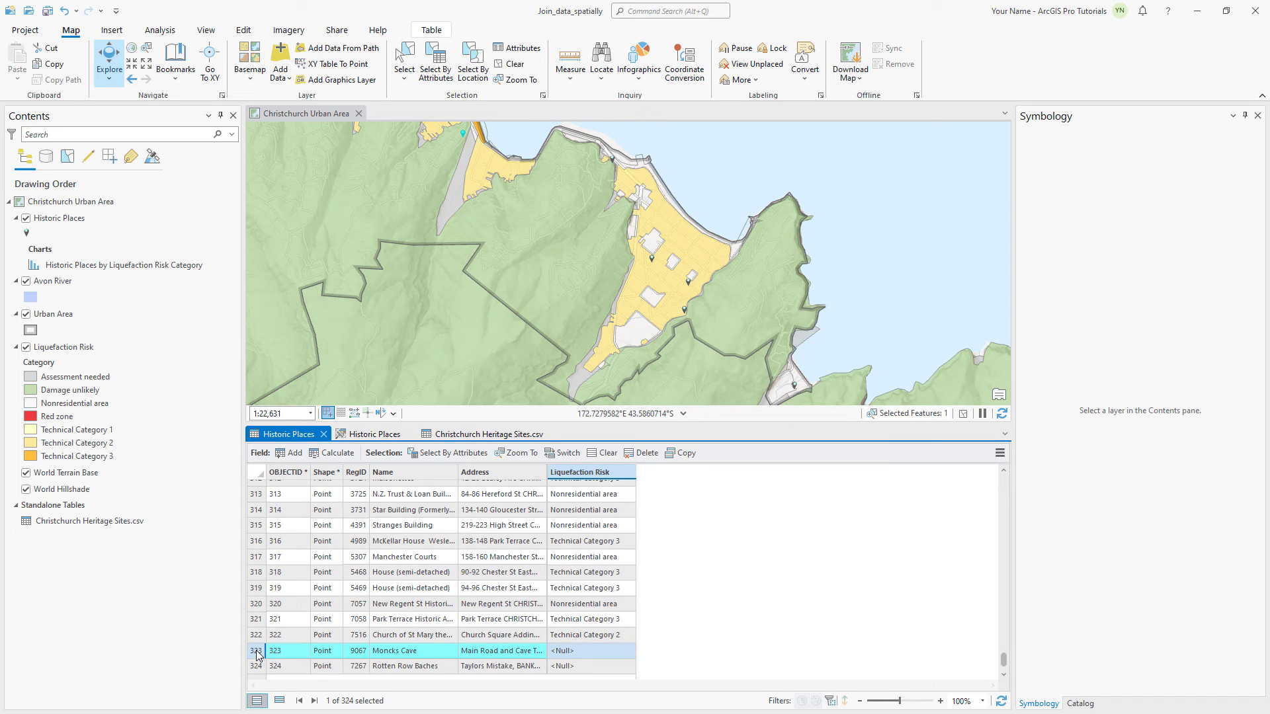
{"action": "right_click", "coordinate": [590, 475]}
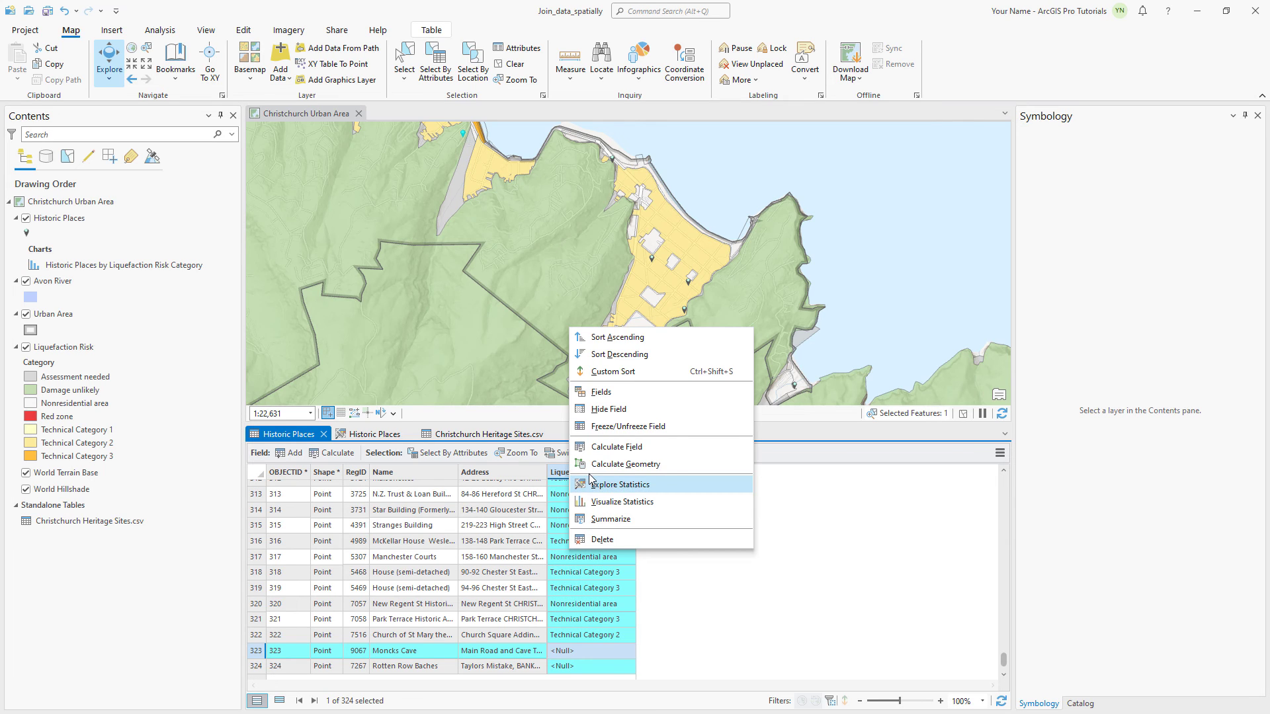
{"action": "left_click", "coordinate": [613, 448]}
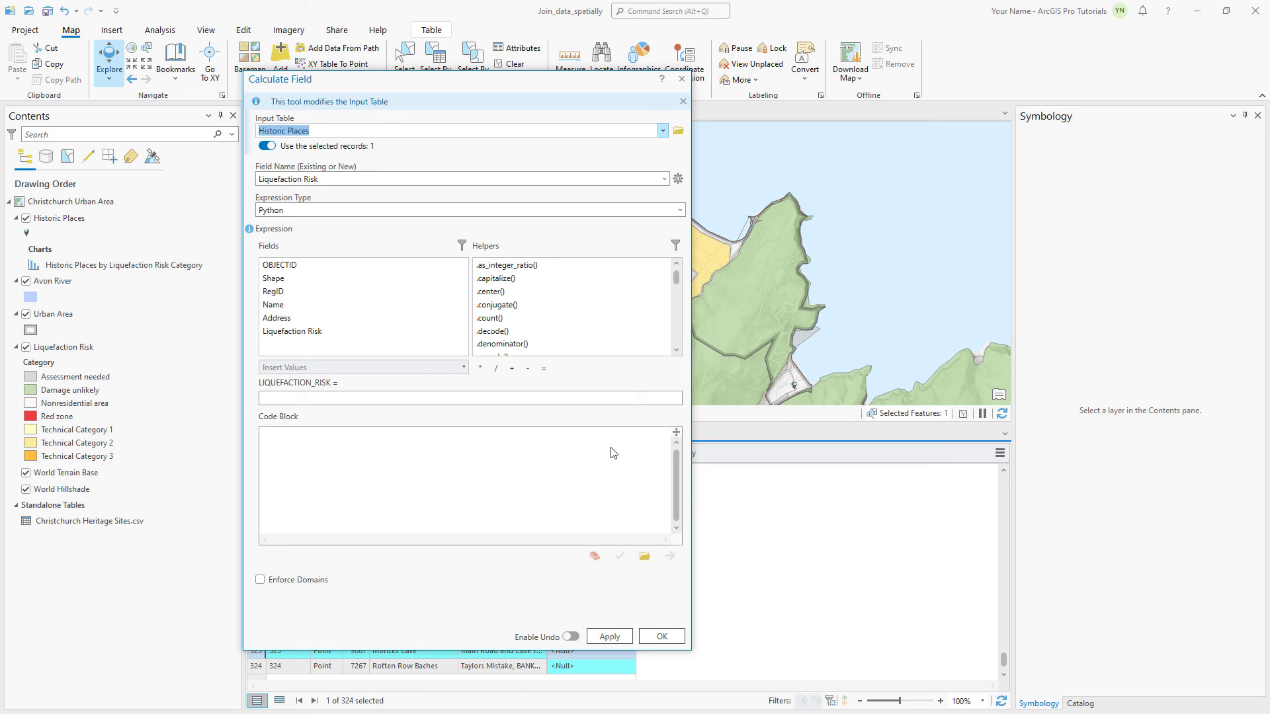
{"action": "left_click", "coordinate": [378, 333]}
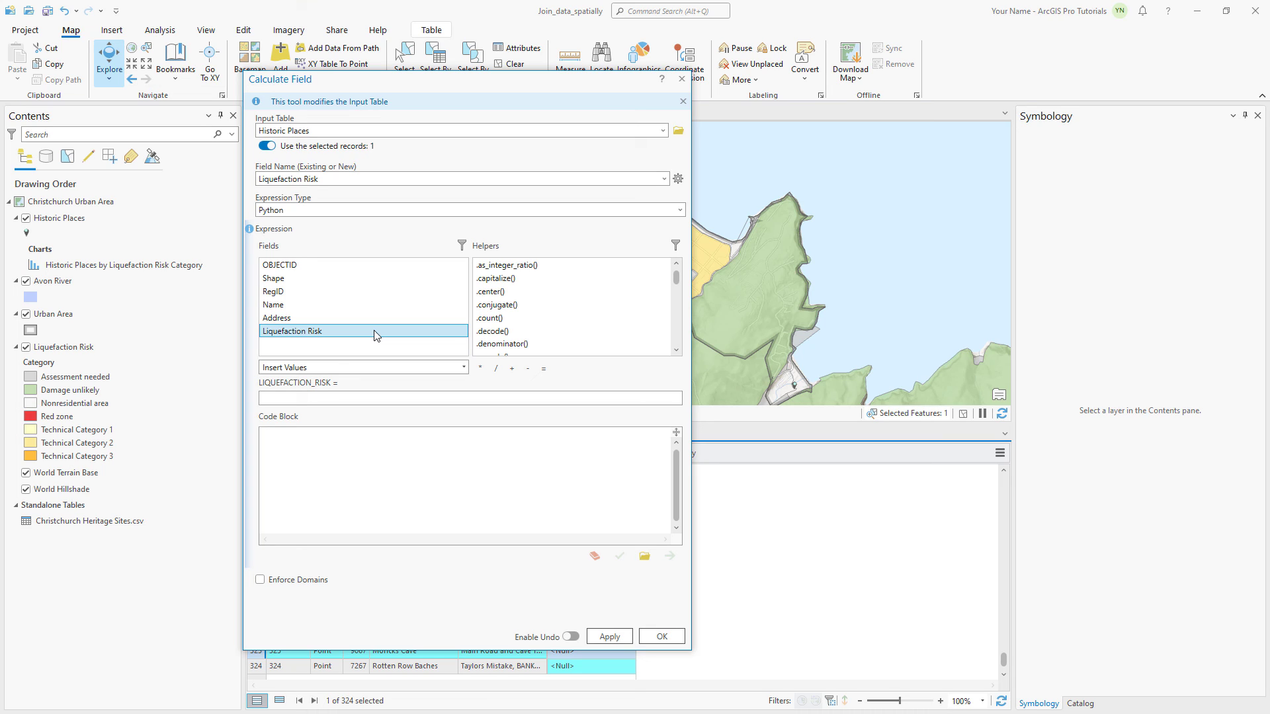
{"action": "left_click", "coordinate": [464, 367]}
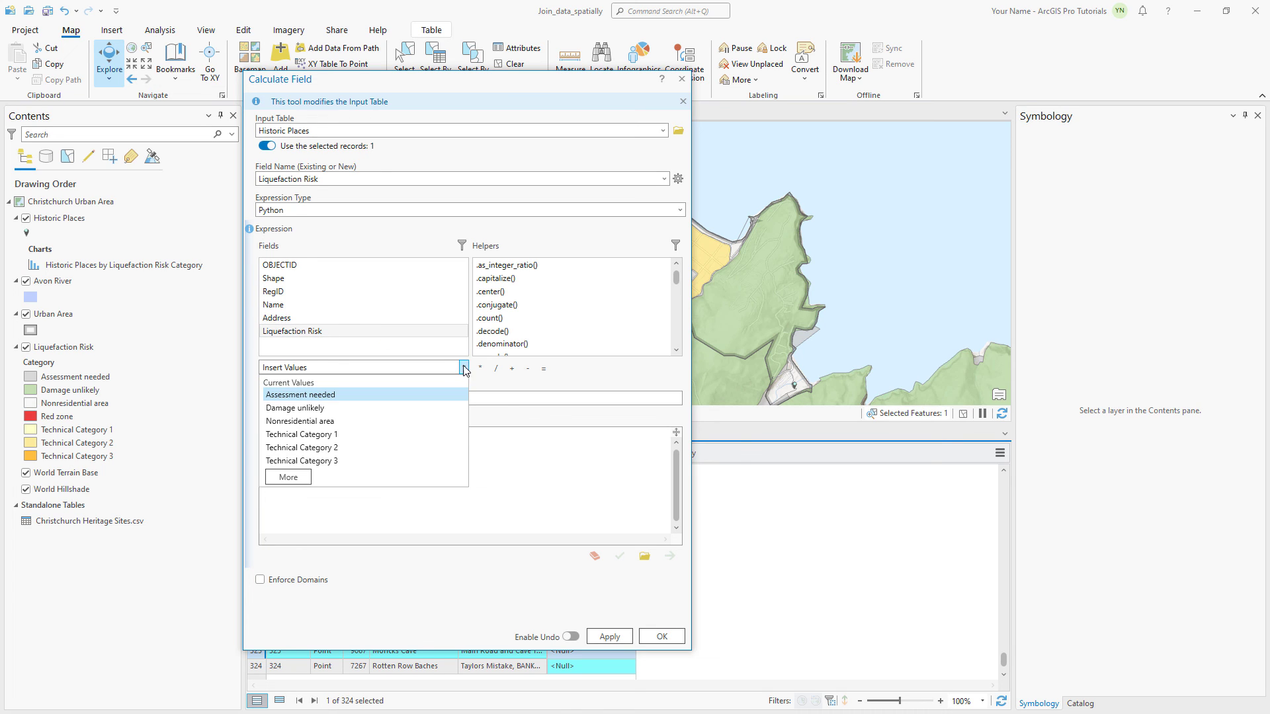
{"action": "left_click", "coordinate": [436, 410]}
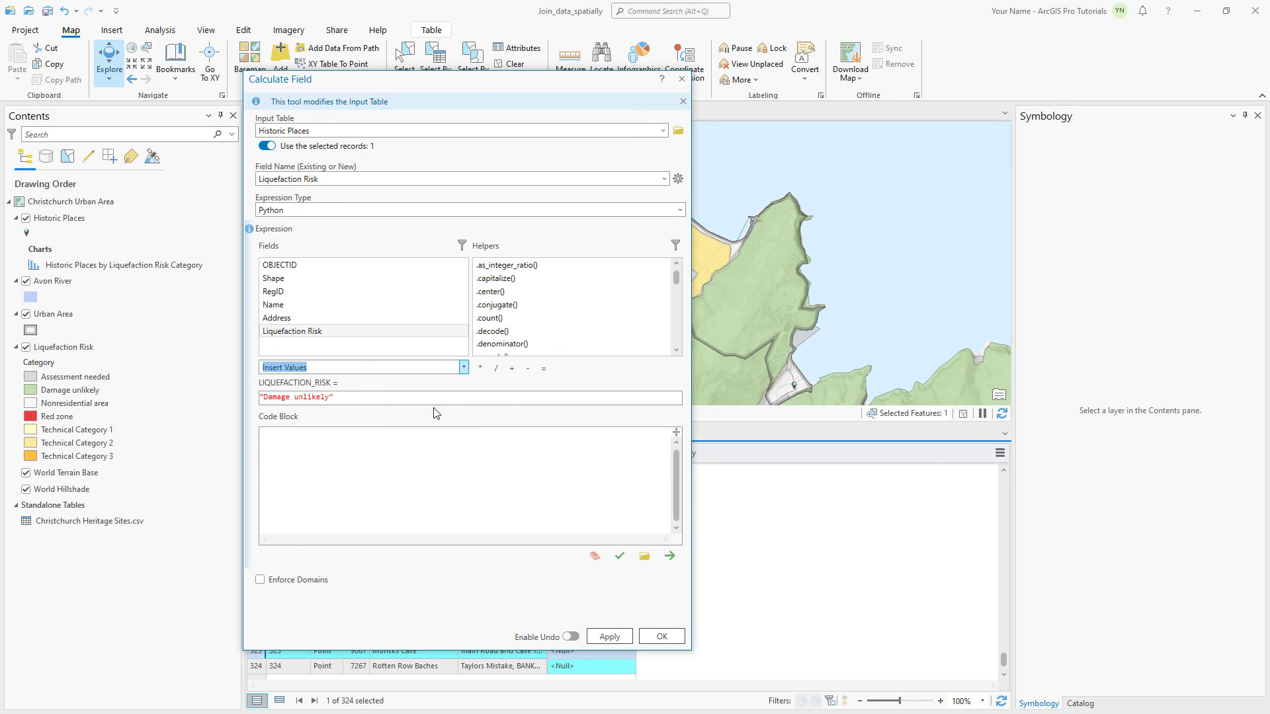
{"action": "left_click", "coordinate": [671, 637]}
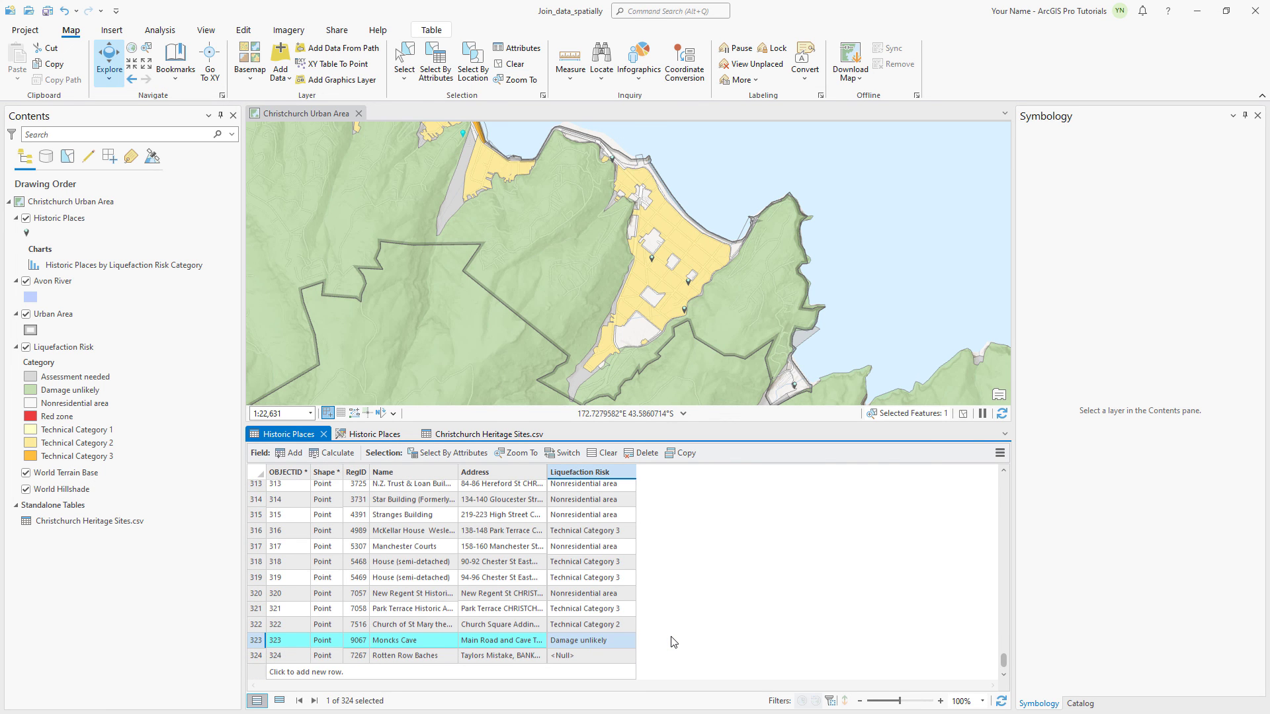
- Calculate the Liquefaction Risk of only the Rotten Row Baches record as "Nonresidential area", and clear the selection
{"action": "left_click", "coordinate": [257, 656]}
{"action": "right_click", "coordinate": [594, 472]}
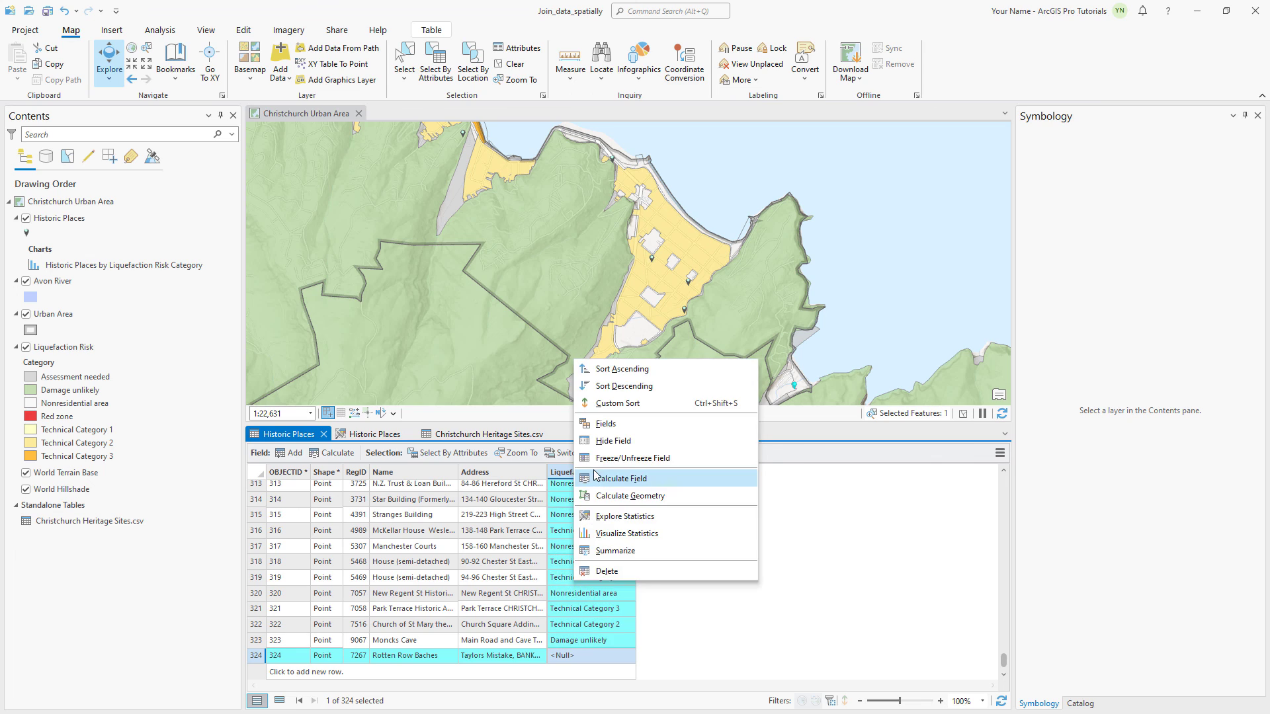
{"action": "left_click", "coordinate": [595, 478]}
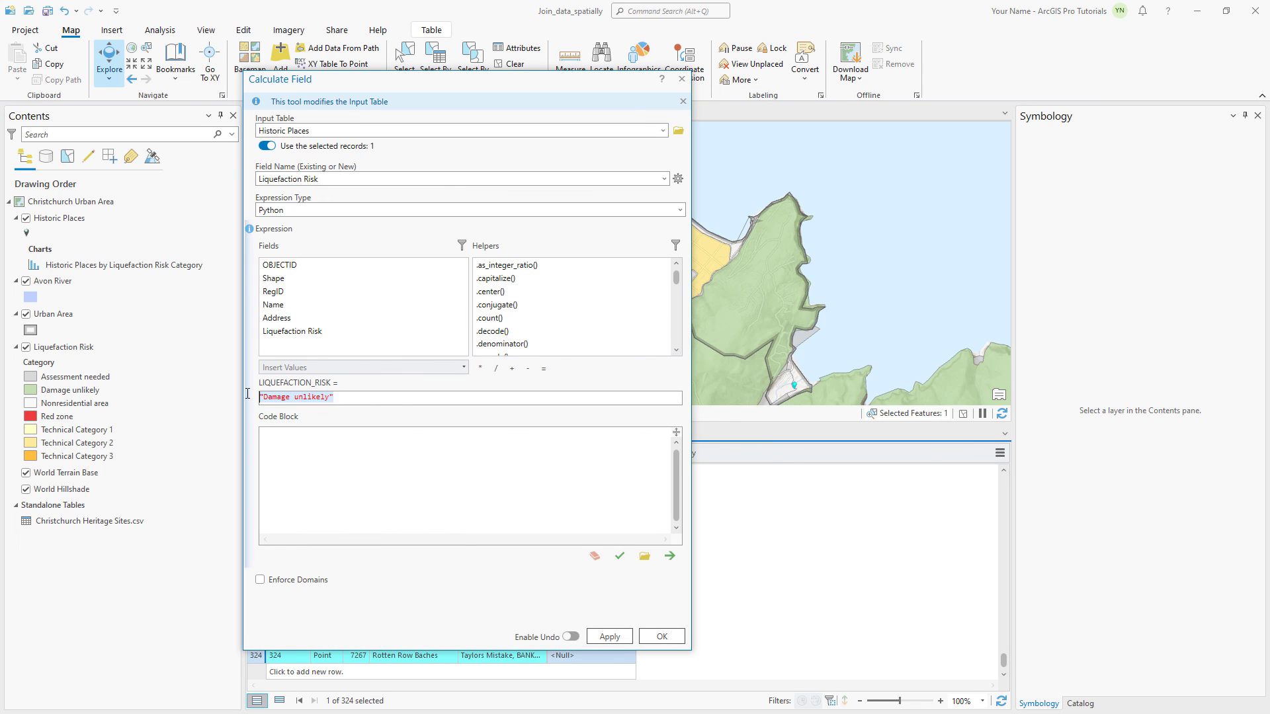
{"action": "left_click", "coordinate": [321, 335]}
{"action": "left_click", "coordinate": [464, 367]}
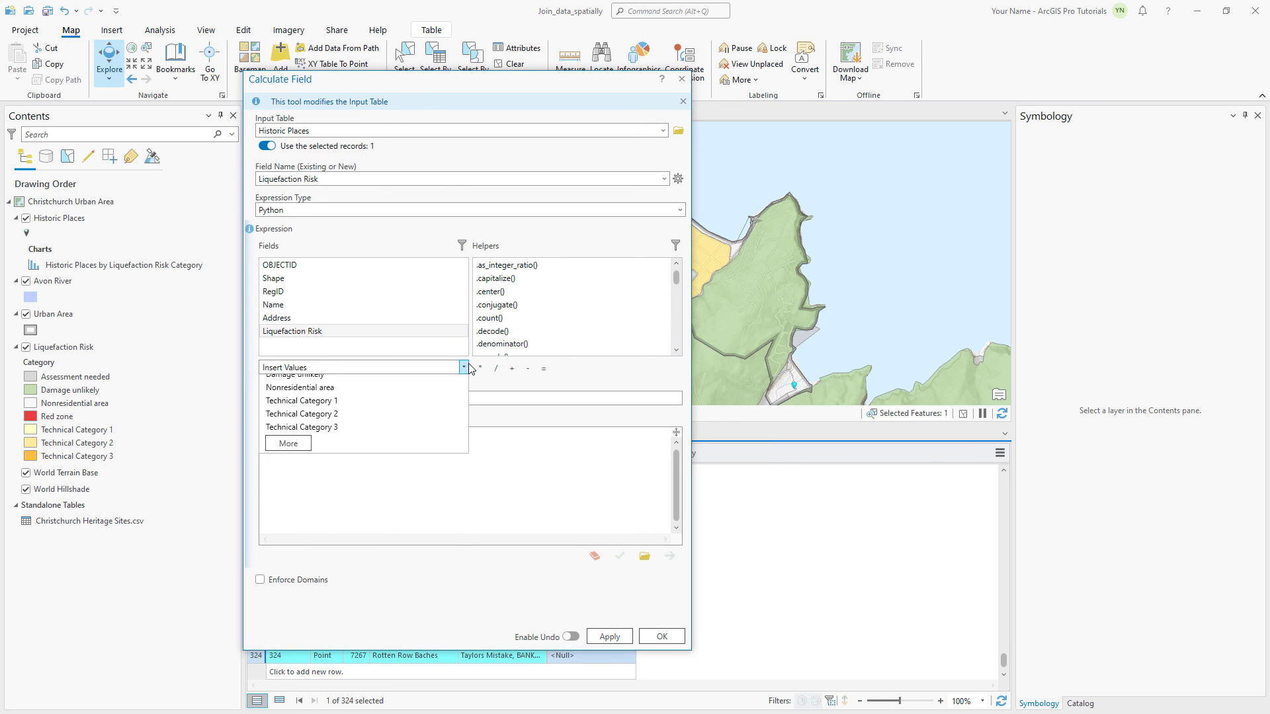
{"action": "left_click", "coordinate": [450, 422]}
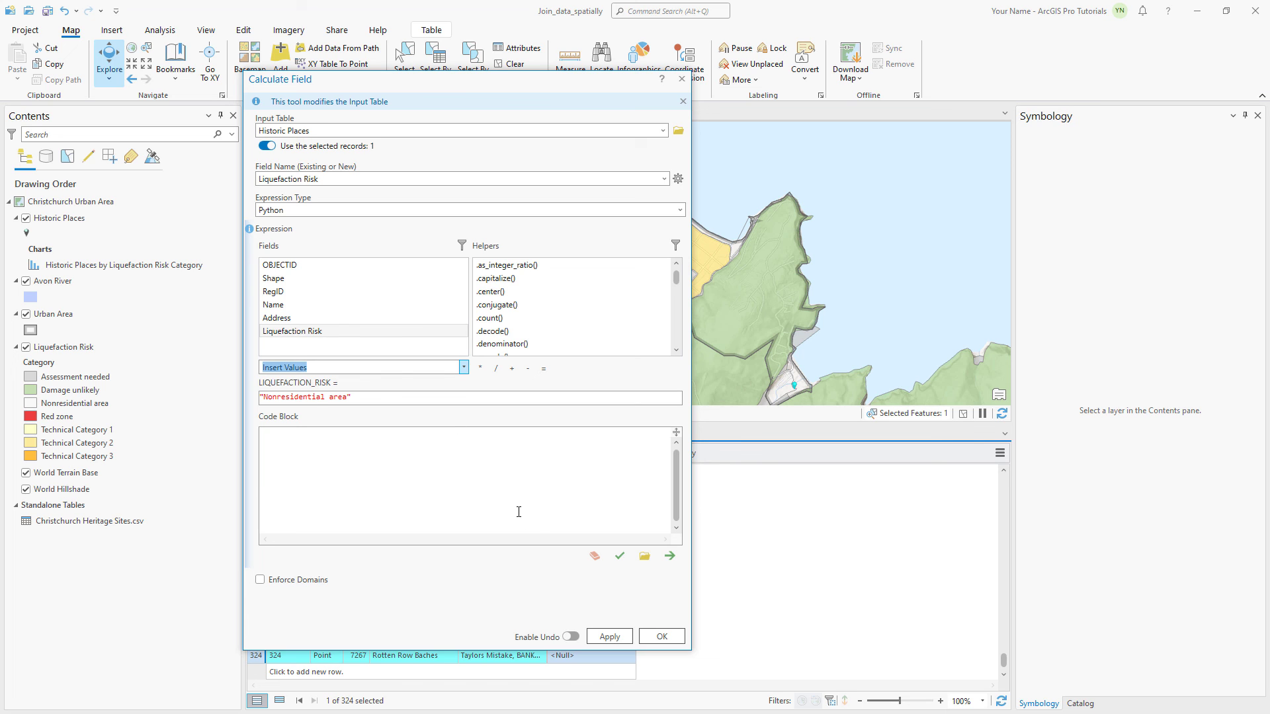
{"action": "left_click", "coordinate": [650, 637]}
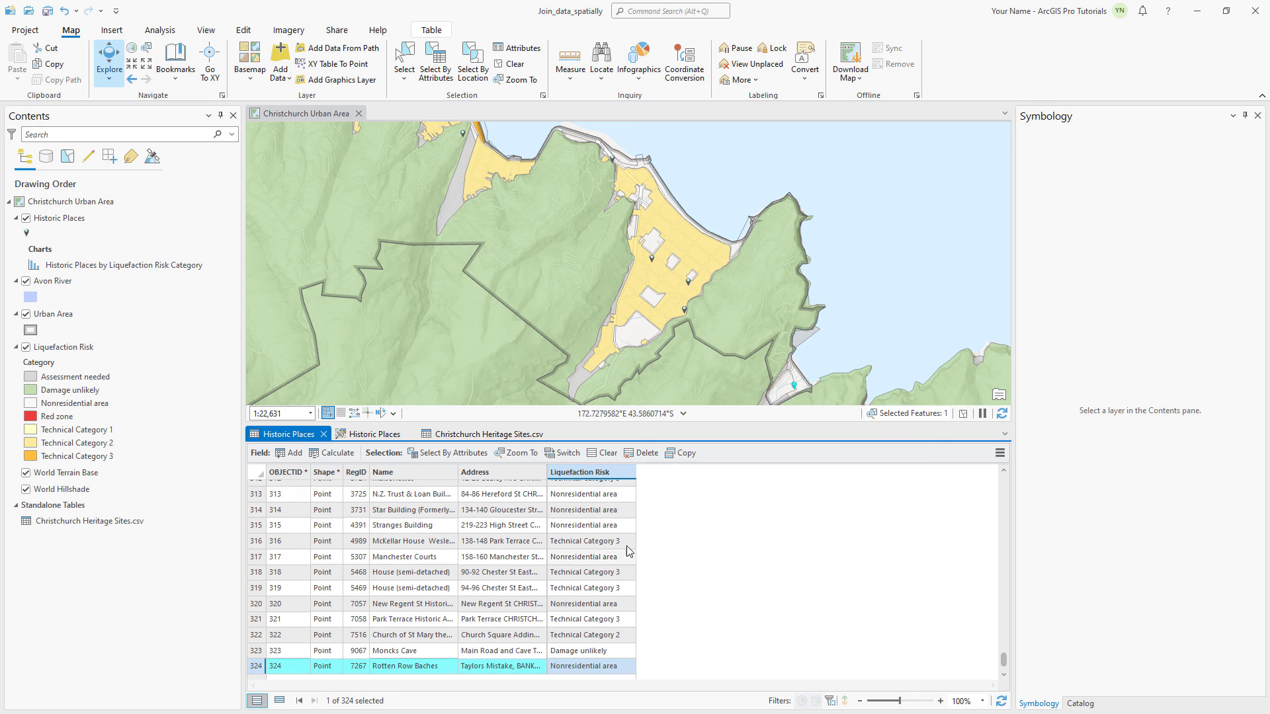
{"action": "left_click", "coordinate": [602, 455]}
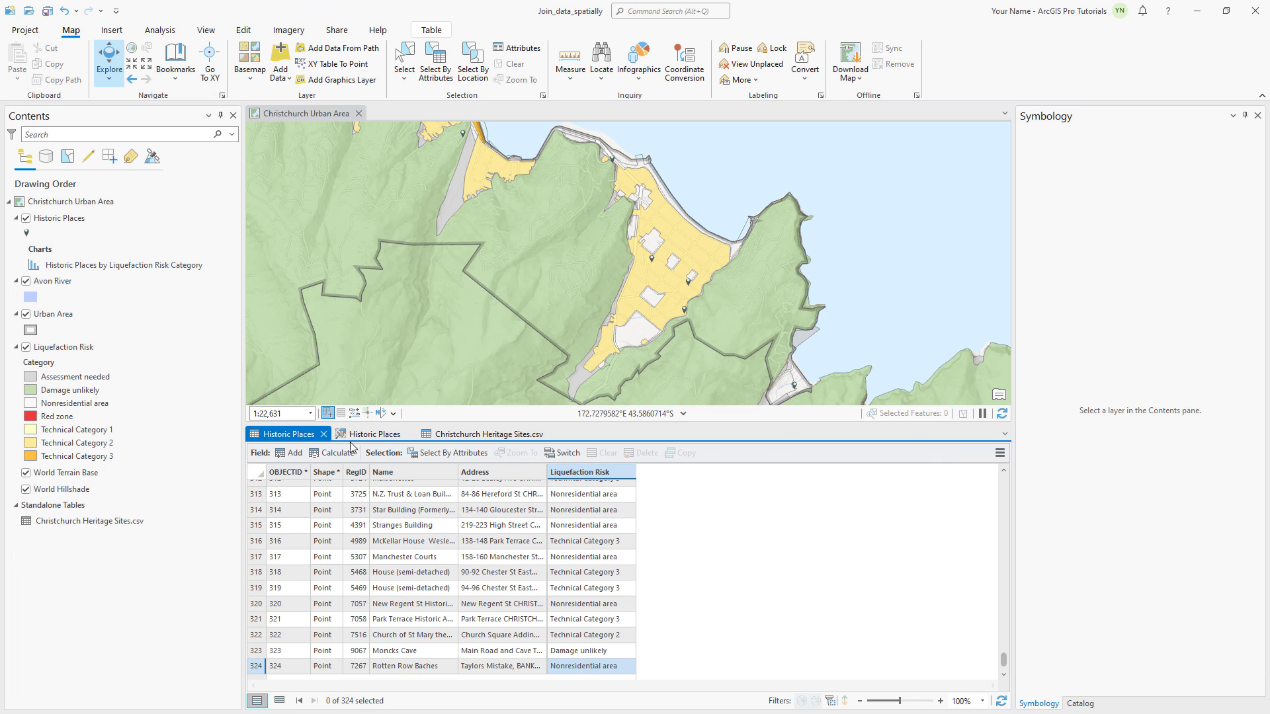
- Close both Historic Places views and the Christchurch Heritage Sites.csv table below the map
{"action": "left_click", "coordinate": [324, 434]}
{"action": "left_click", "coordinate": [324, 434]}
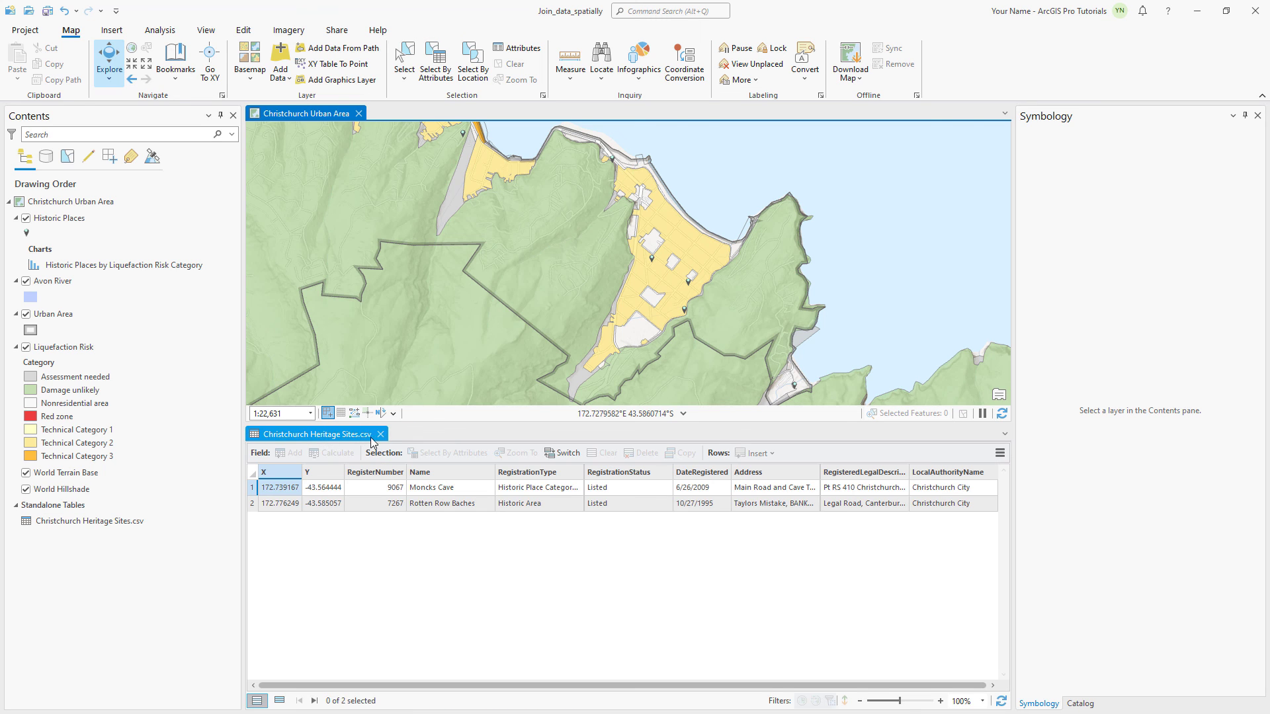
{"action": "left_click", "coordinate": [382, 434]}
- Zoom the map to the full extent of the Historic Places layer and save the project
{"action": "right_click", "coordinate": [46, 217]}
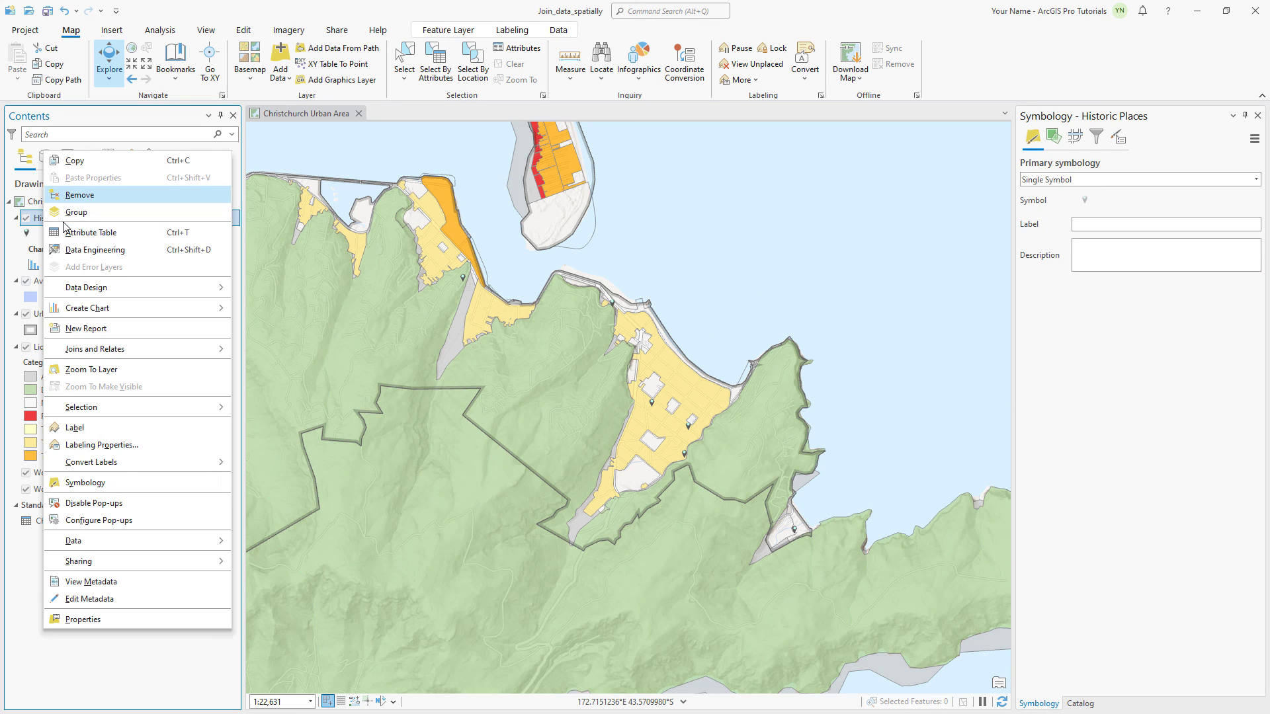
{"action": "left_click", "coordinate": [153, 372]}
{"action": "left_click", "coordinate": [47, 11]}
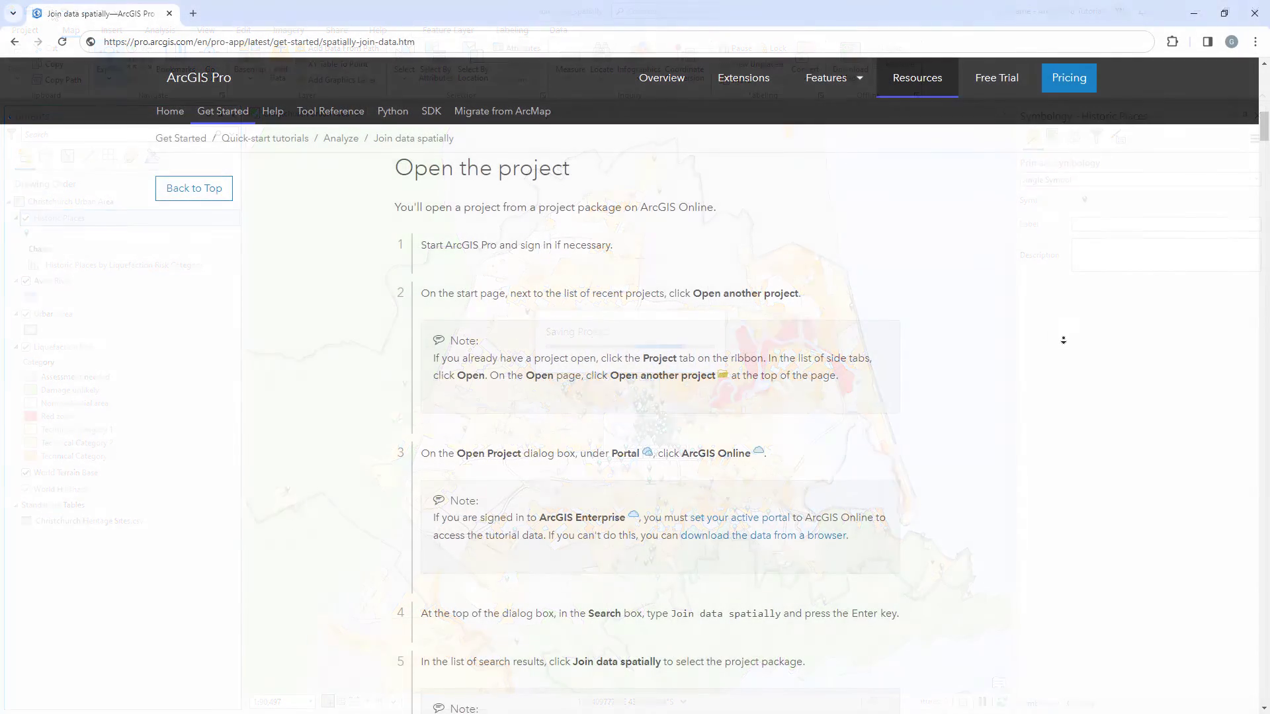
- Switch to the browser and look through the "Join data spatially" tutorial page from opening the project to the spatial join instructions
{"action": "scroll", "coordinate": [1063, 340], "scroll_direction": "down", "scroll_amount": 10}
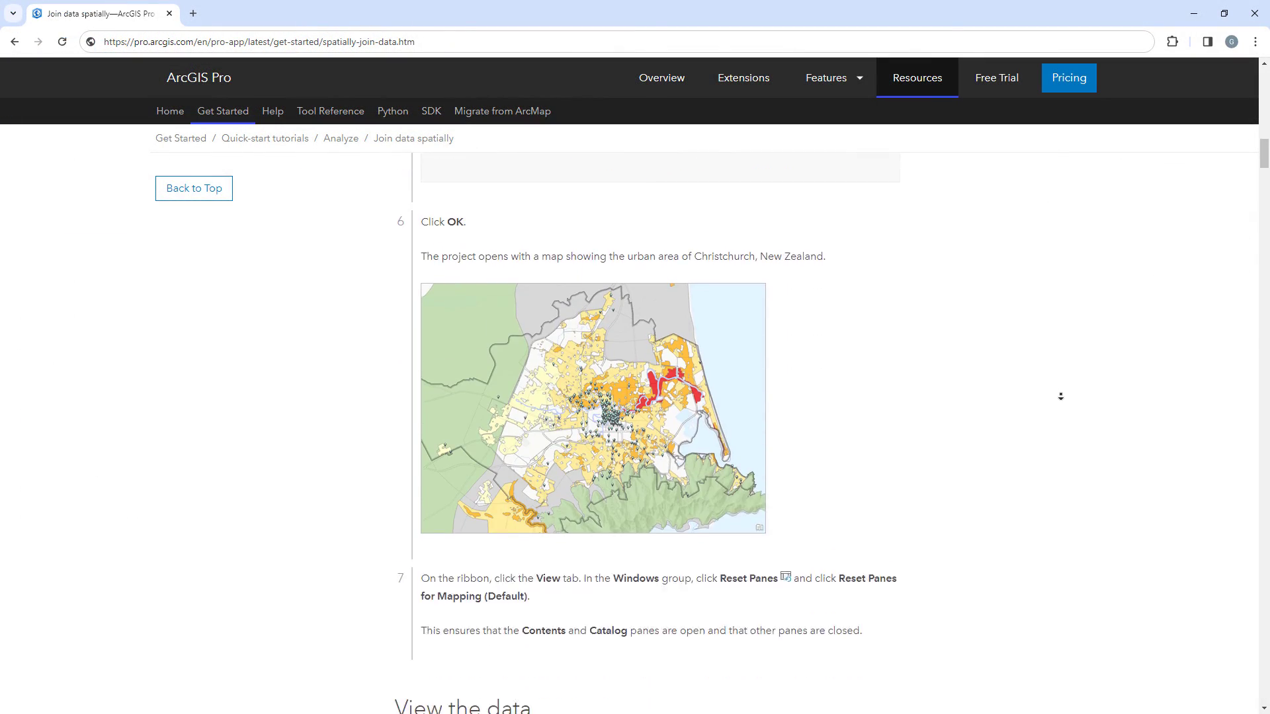
{"action": "scroll", "coordinate": [1060, 396], "scroll_direction": "down", "scroll_amount": 20}
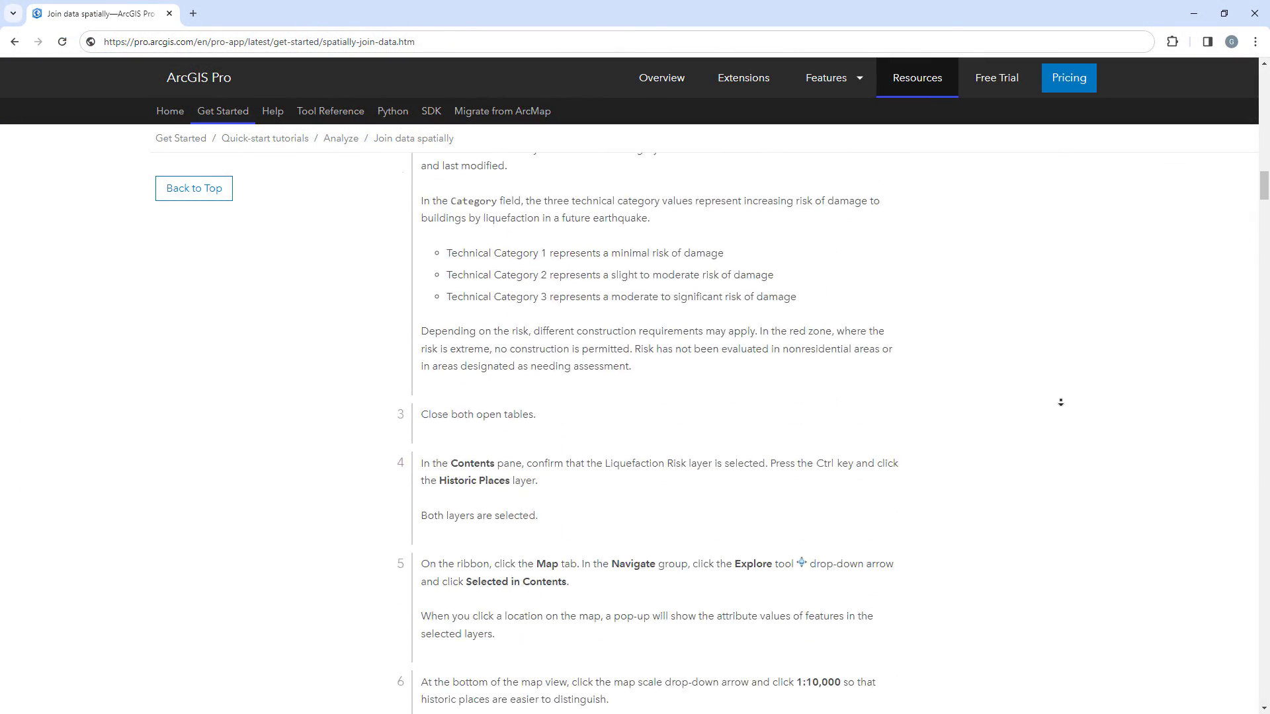
{"action": "scroll", "coordinate": [1060, 402], "scroll_direction": "down", "scroll_amount": 20}
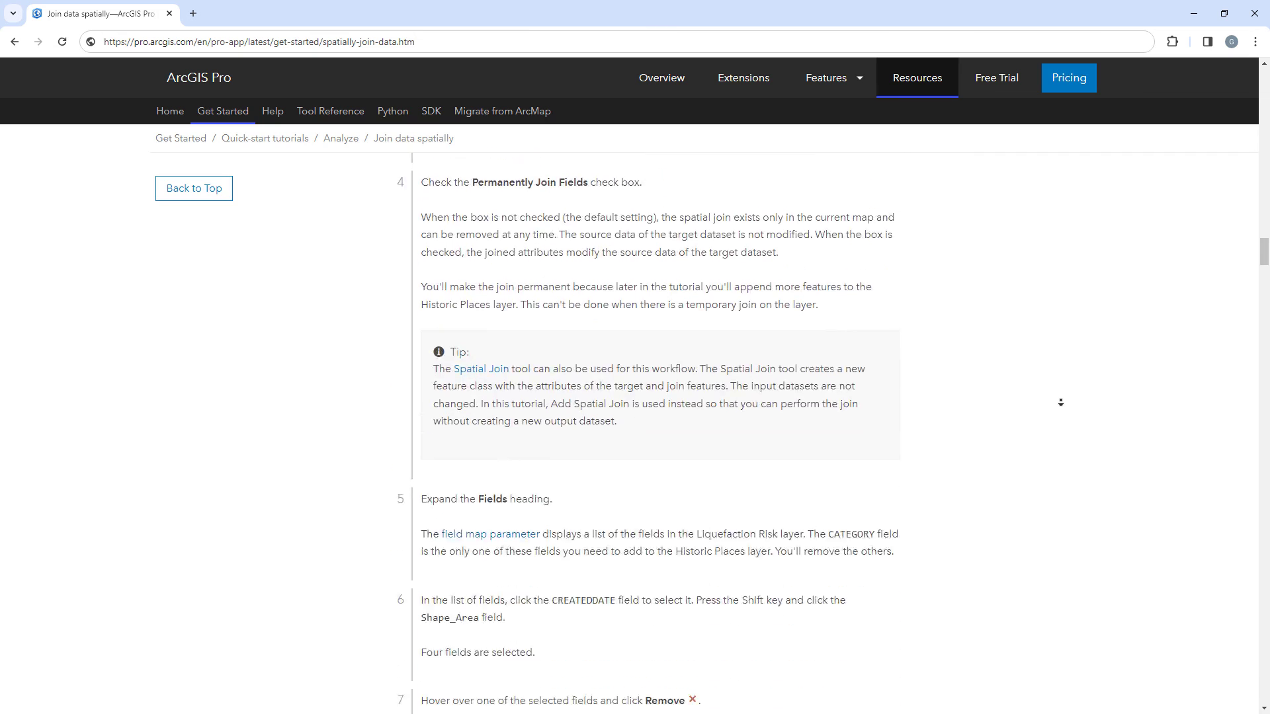
{"action": "scroll", "coordinate": [1060, 401], "scroll_direction": "down", "scroll_amount": 14}
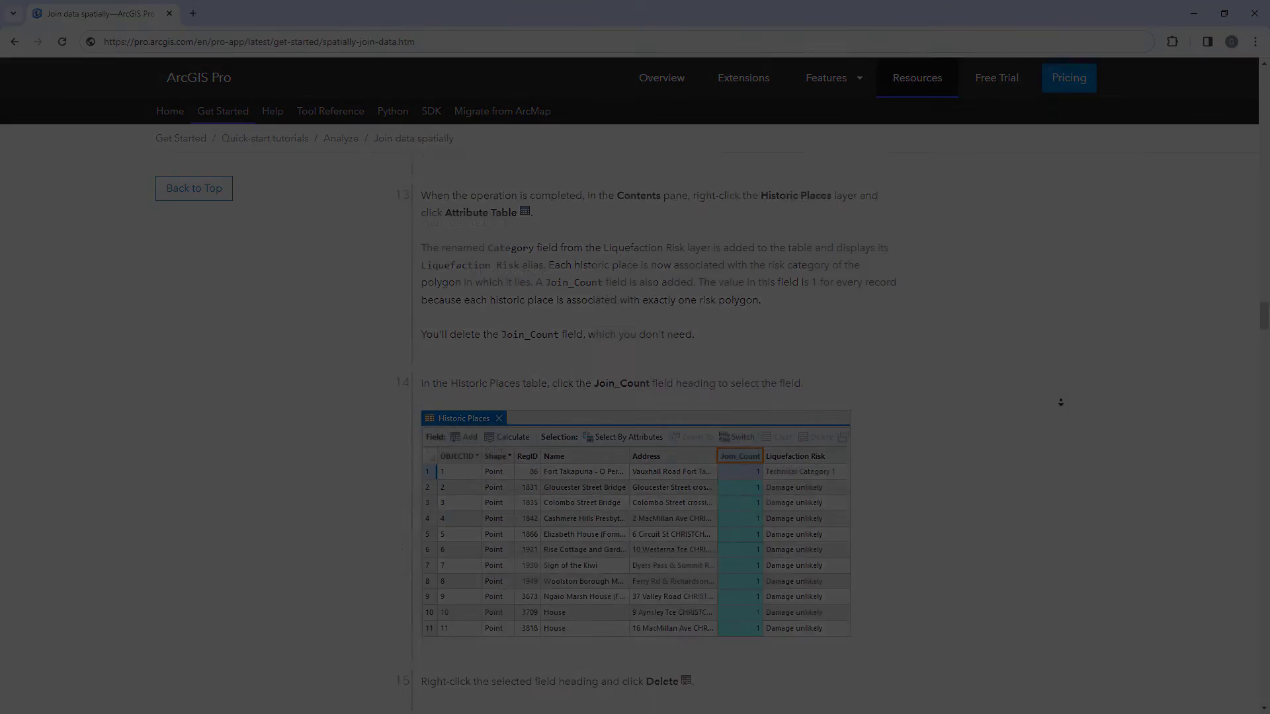